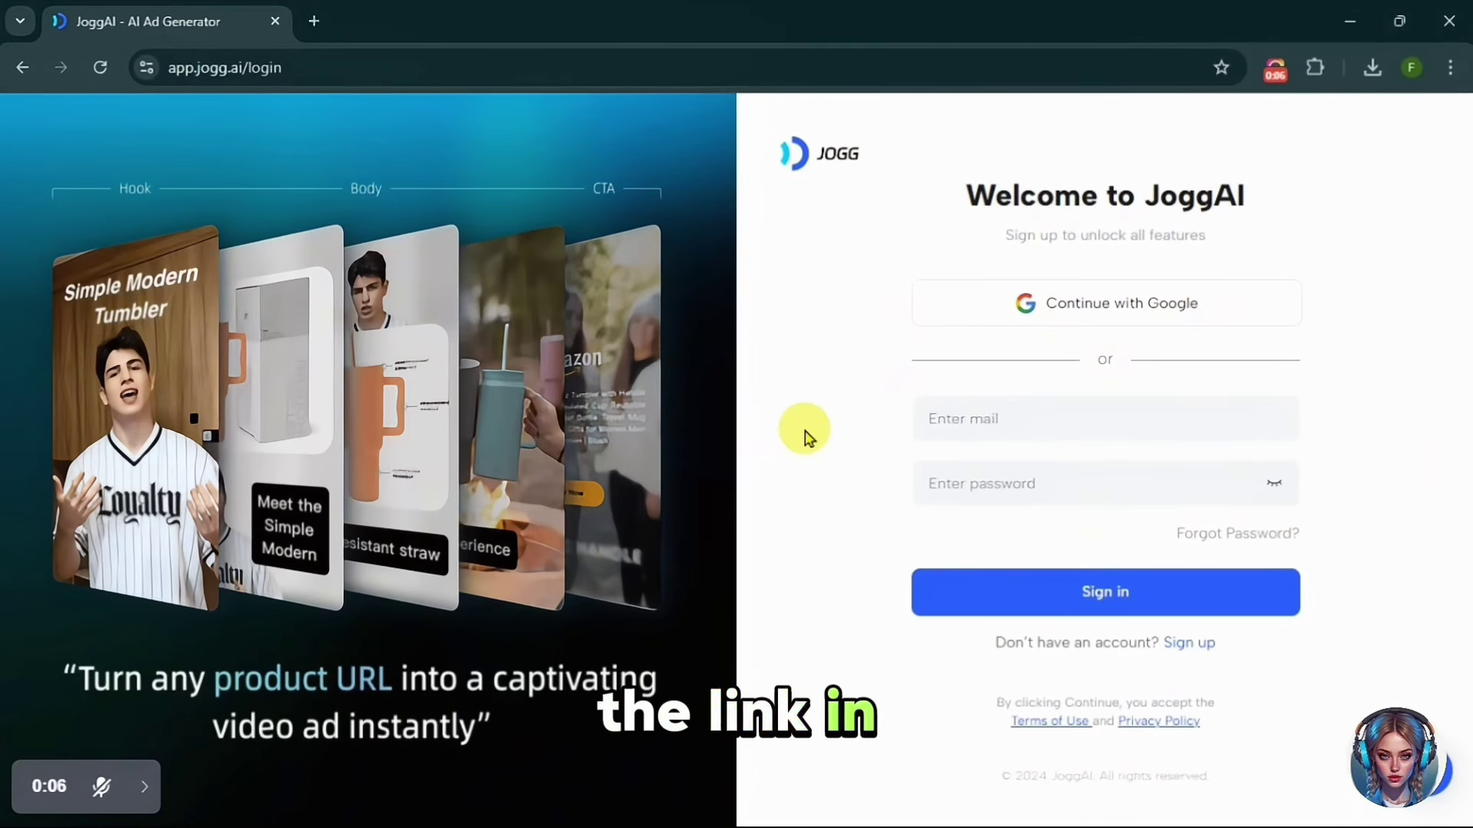
Sign in to JoggAI with a Google account from the welcome page
left_click(1097, 301)
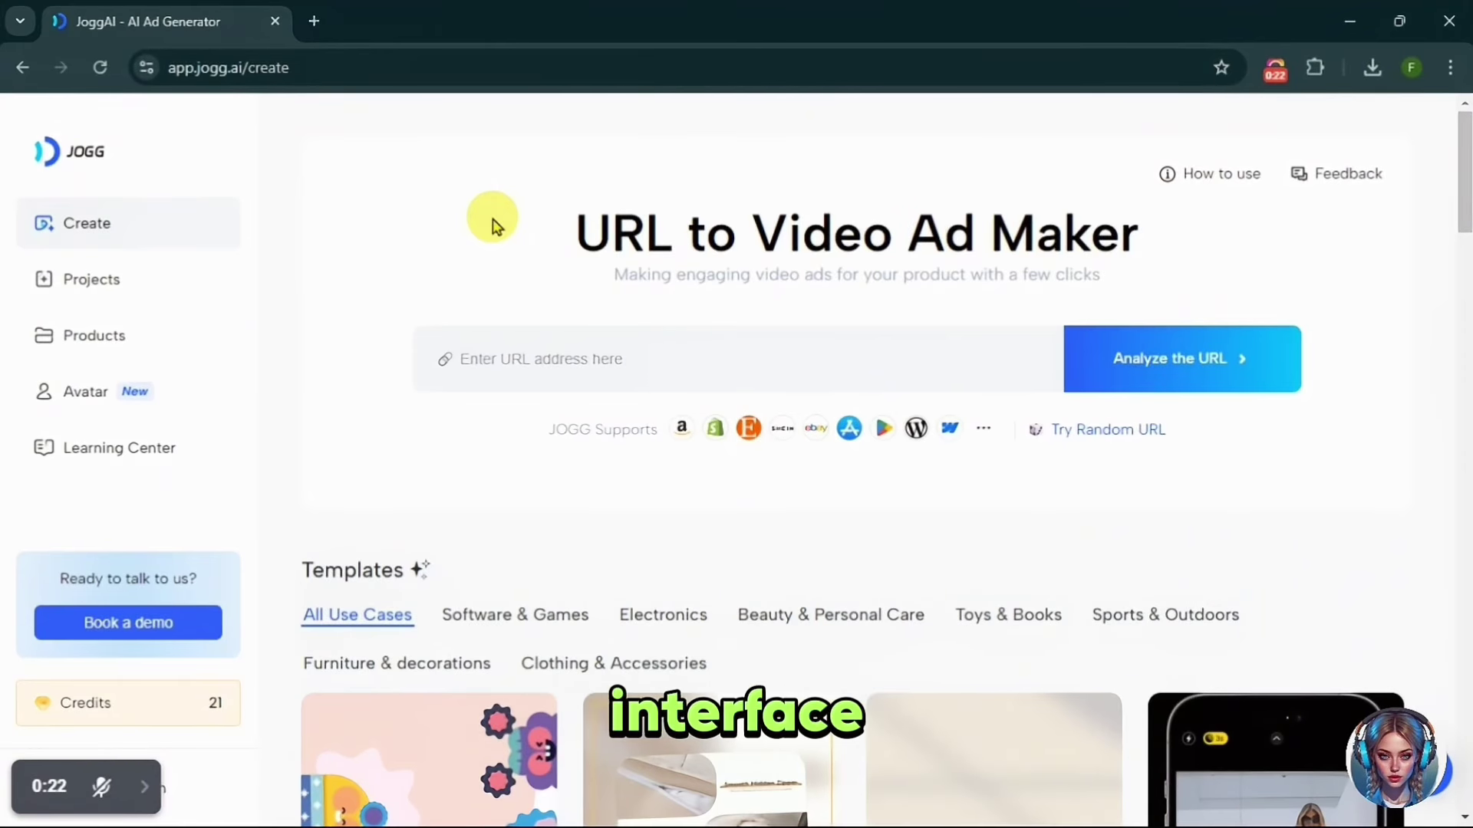
Open the Avatar page and scroll through the JoggAI avatar library, then back to the top
left_click(77, 405)
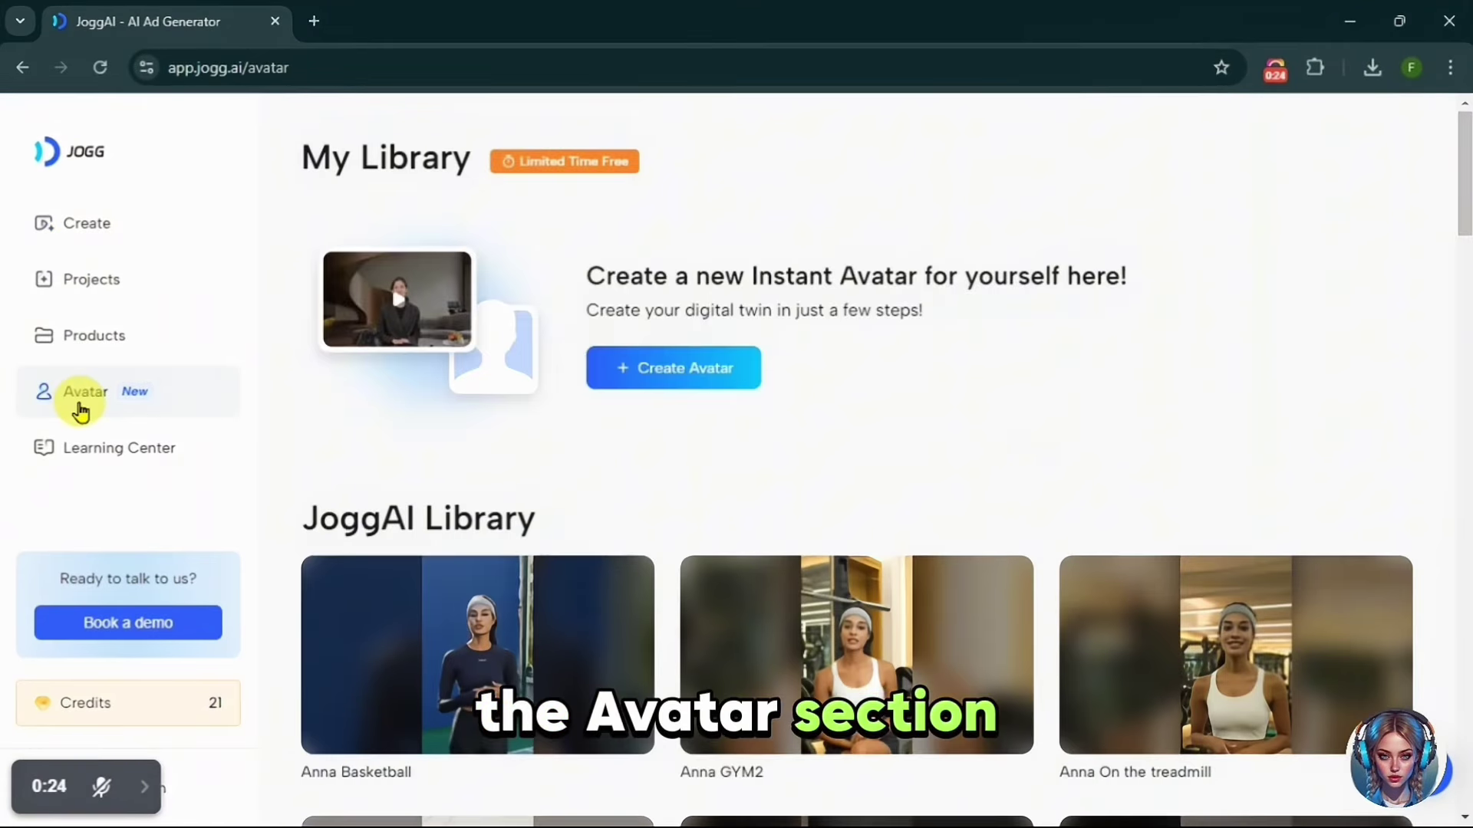
scroll(1461, 163, "down", 12)
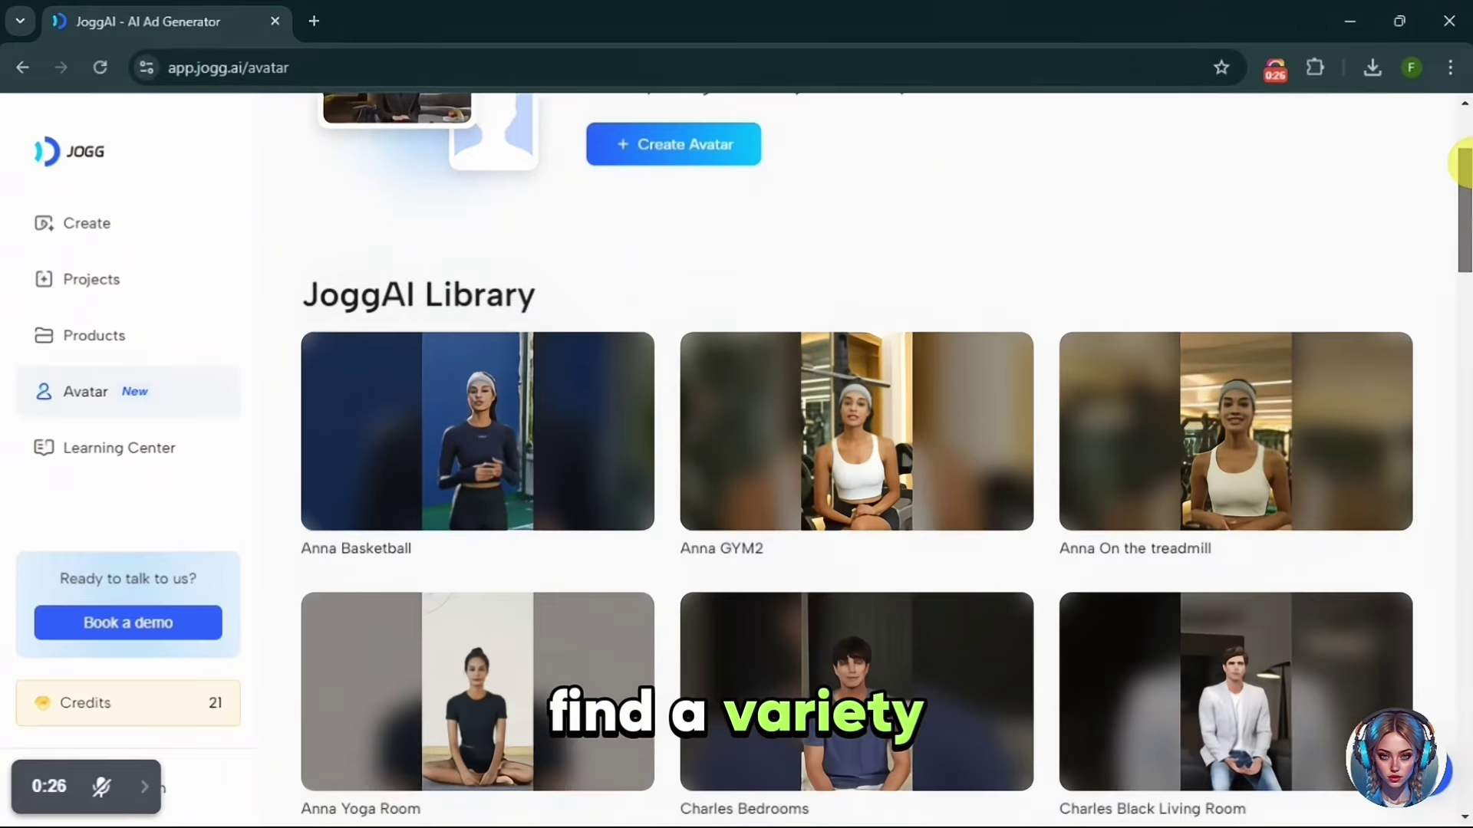
scroll(1461, 163, "down", 15)
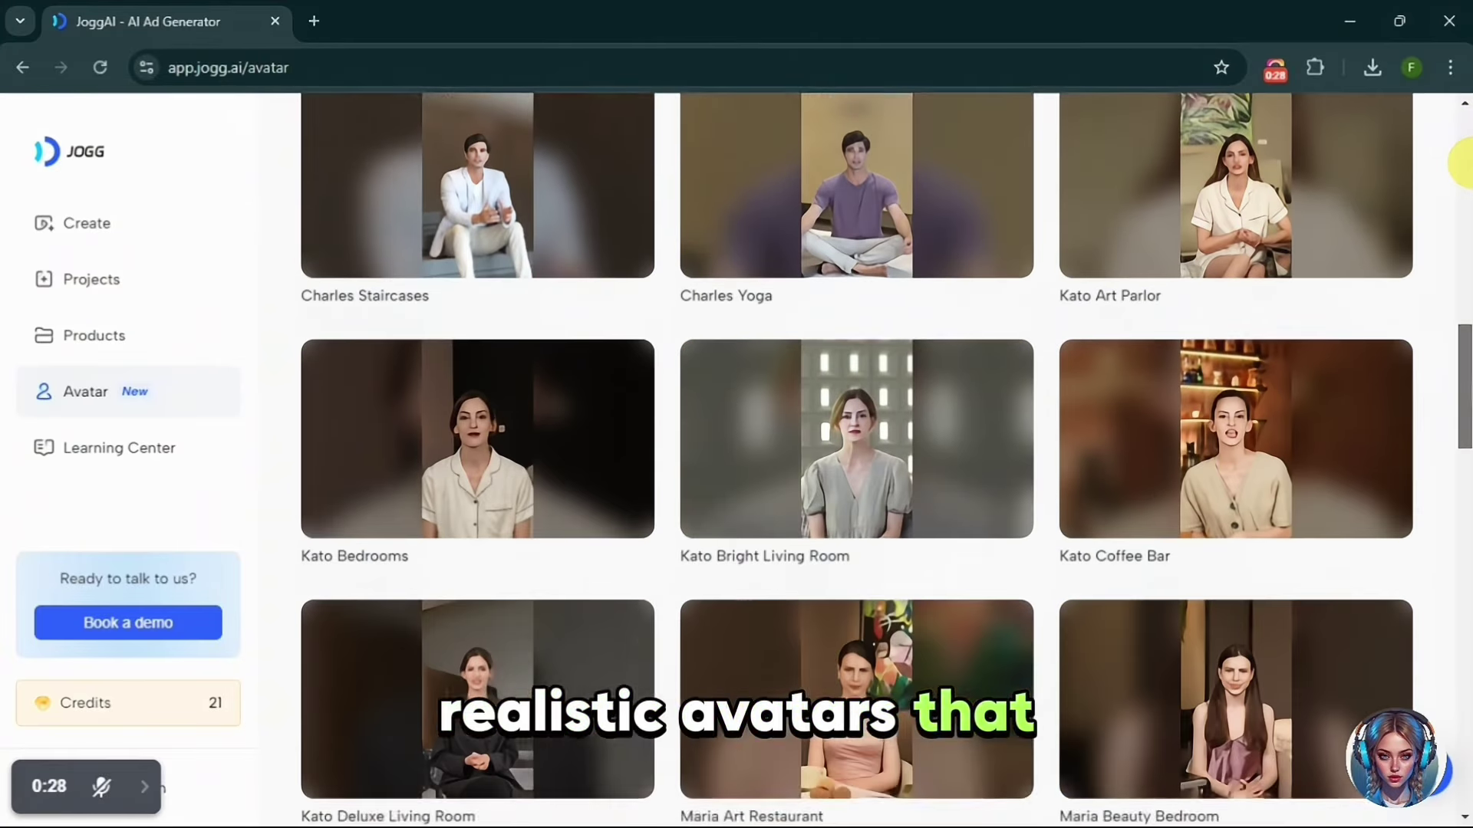
scroll(1460, 525, "down", 4)
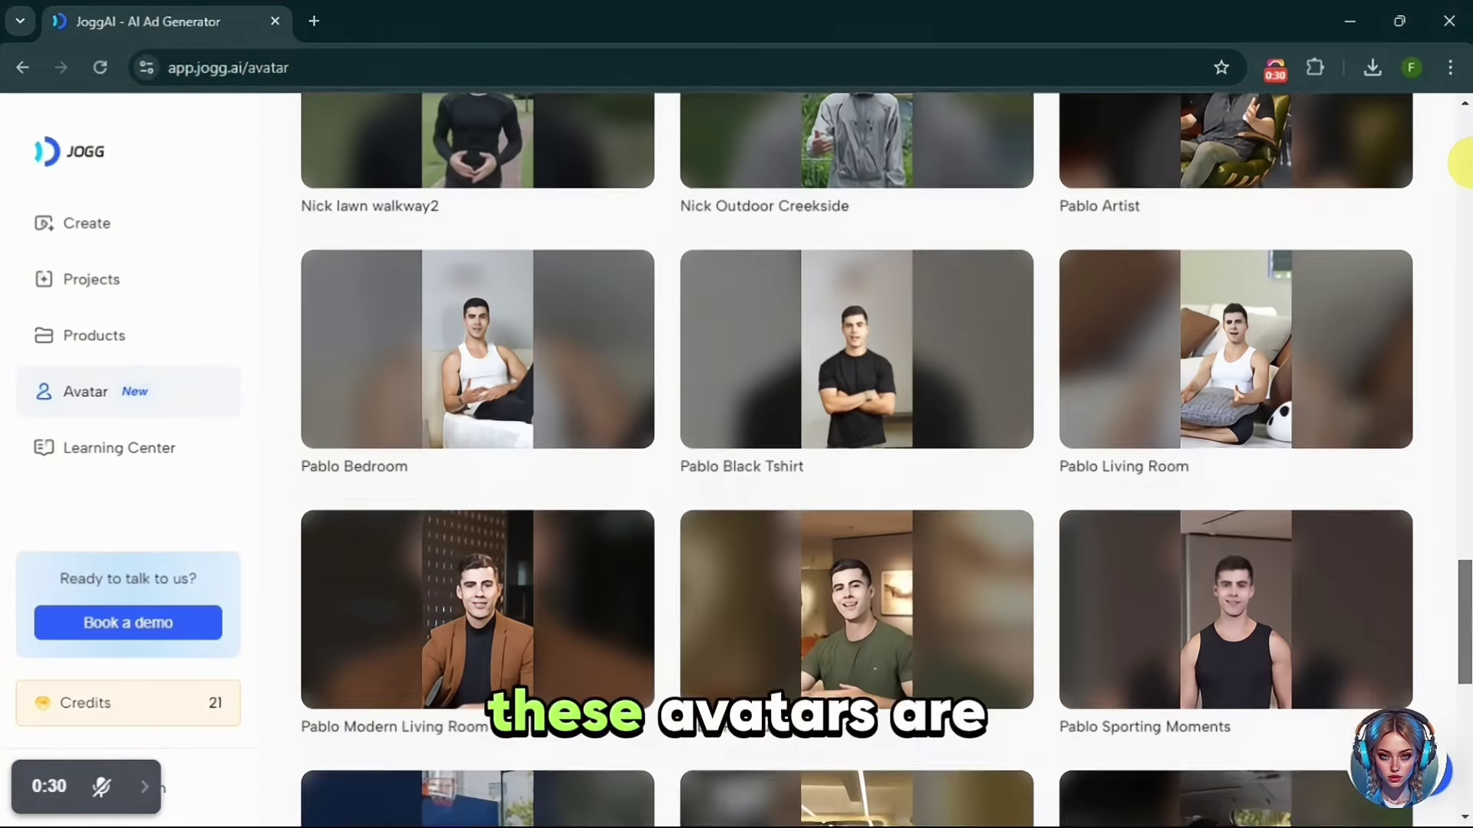
scroll(1459, 524, "up", 8)
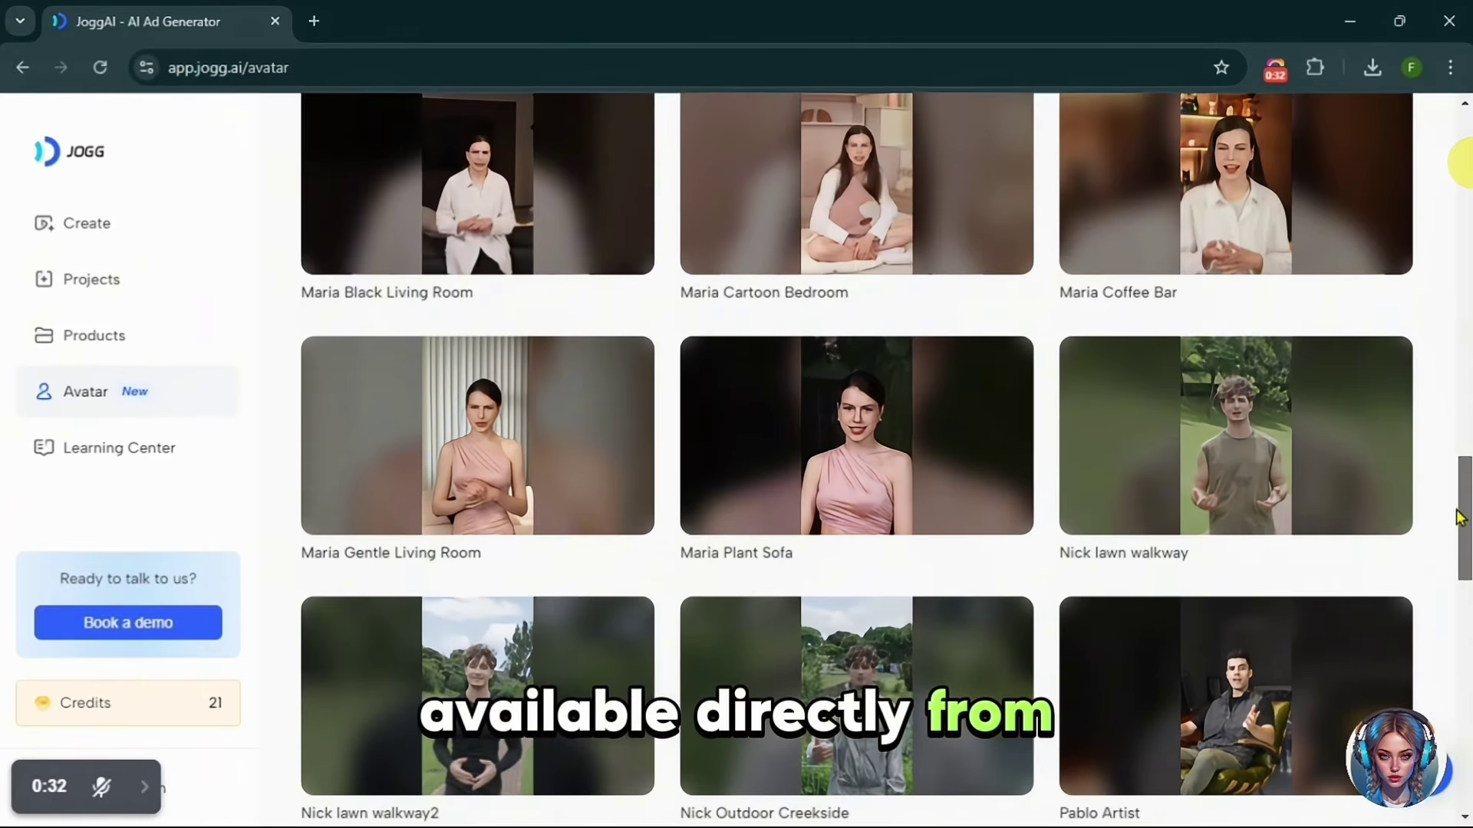
left_click_drag(1460, 524, 1416, 135)
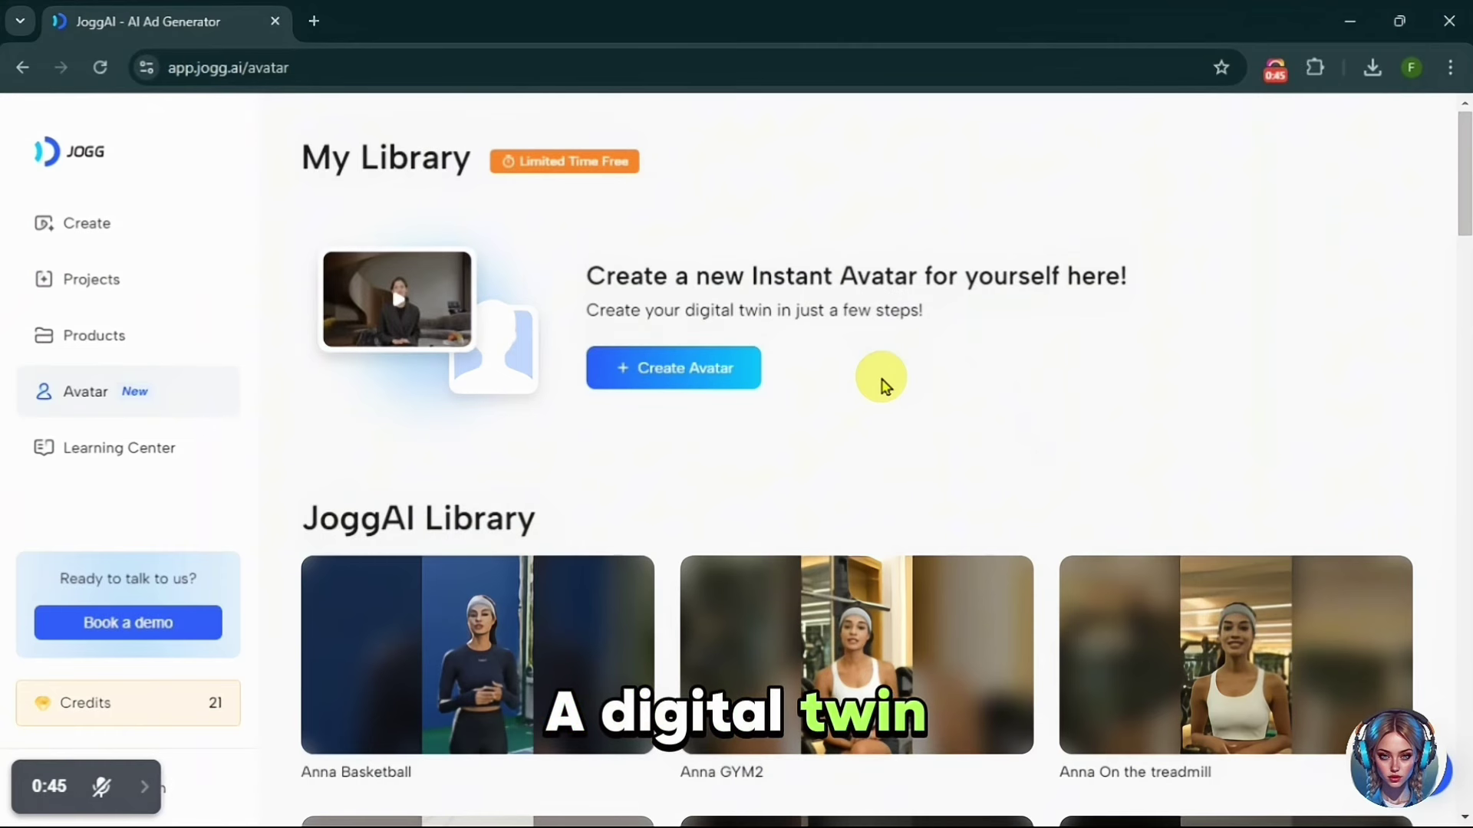
Start a new instant avatar and choose to upload existing footage
left_click(736, 381)
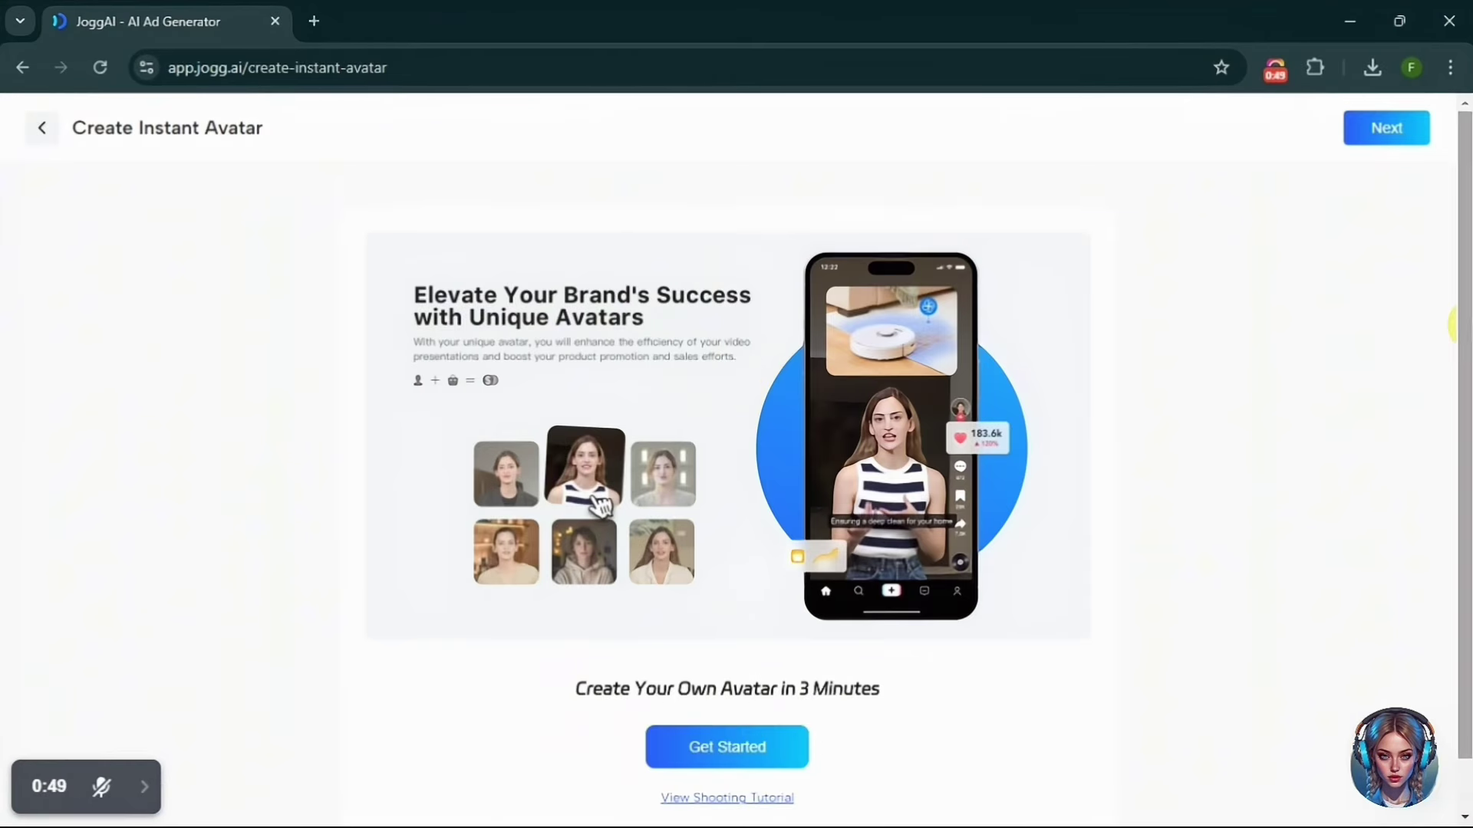
scroll(1450, 322, "down", 2)
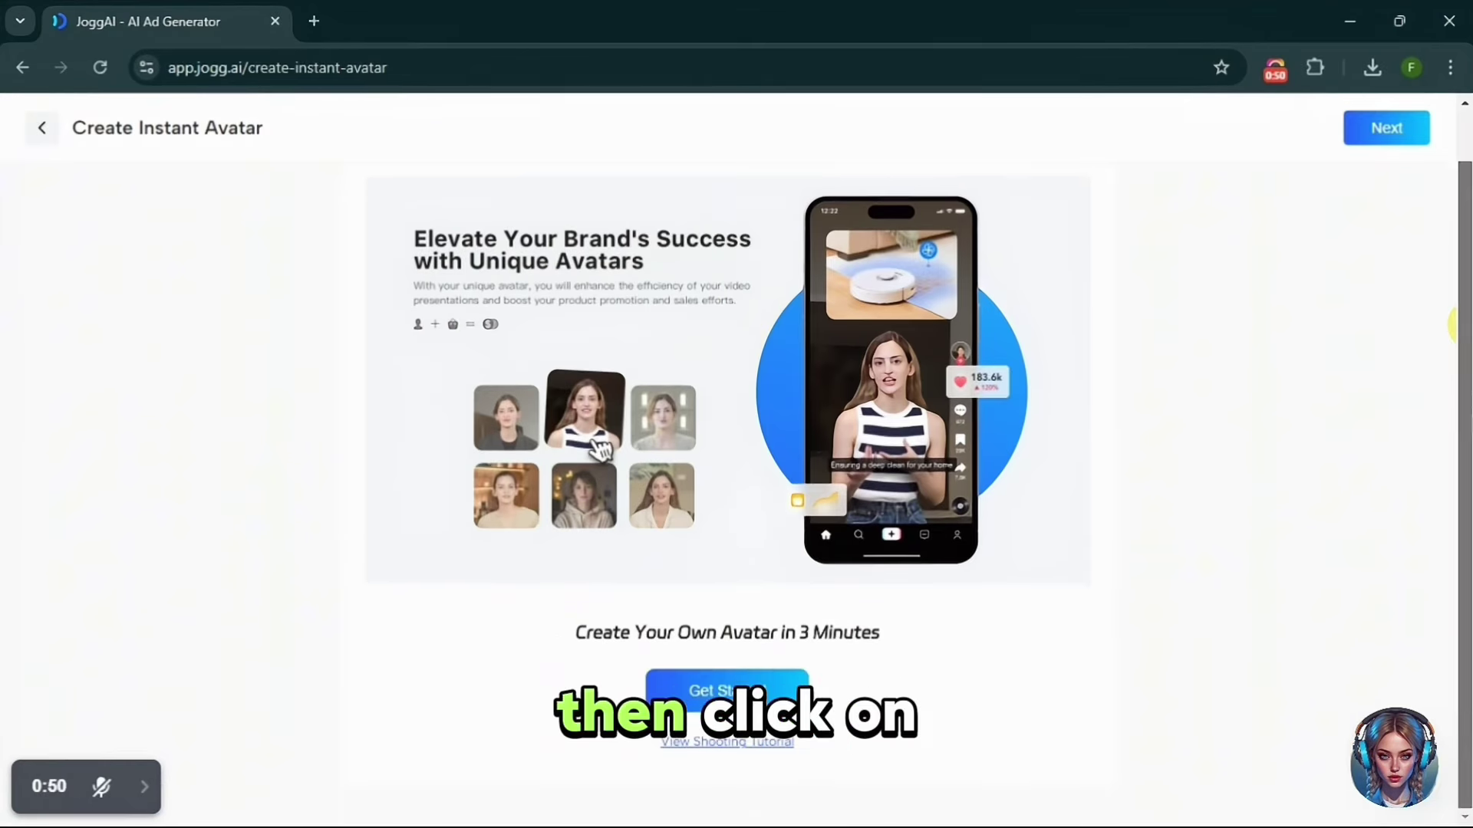
left_click(737, 690)
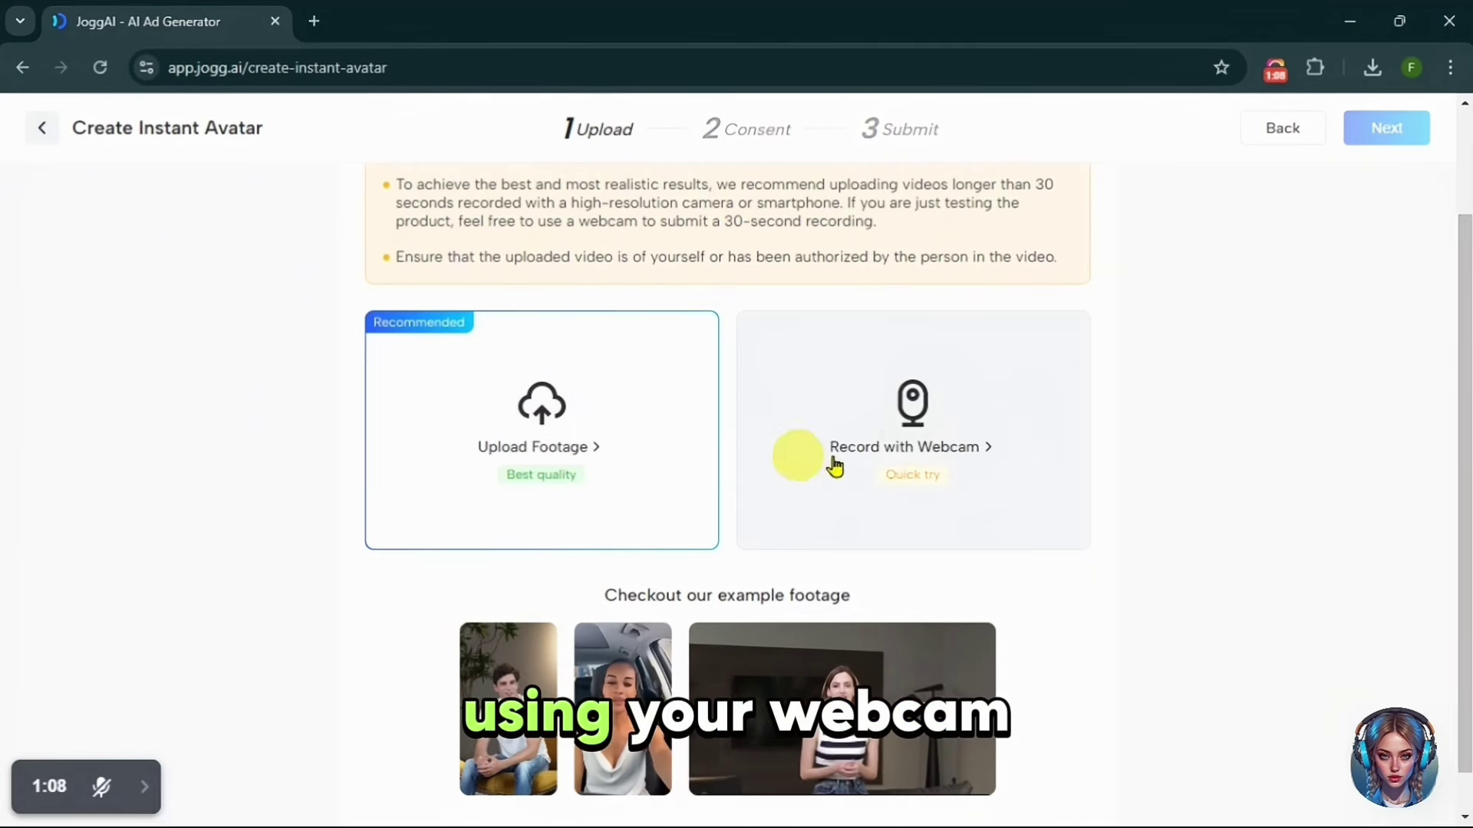
left_click(527, 465)
Review the footage length and webcam recording advice, then open the file picker for a video
scroll(1460, 460, "up", 1)
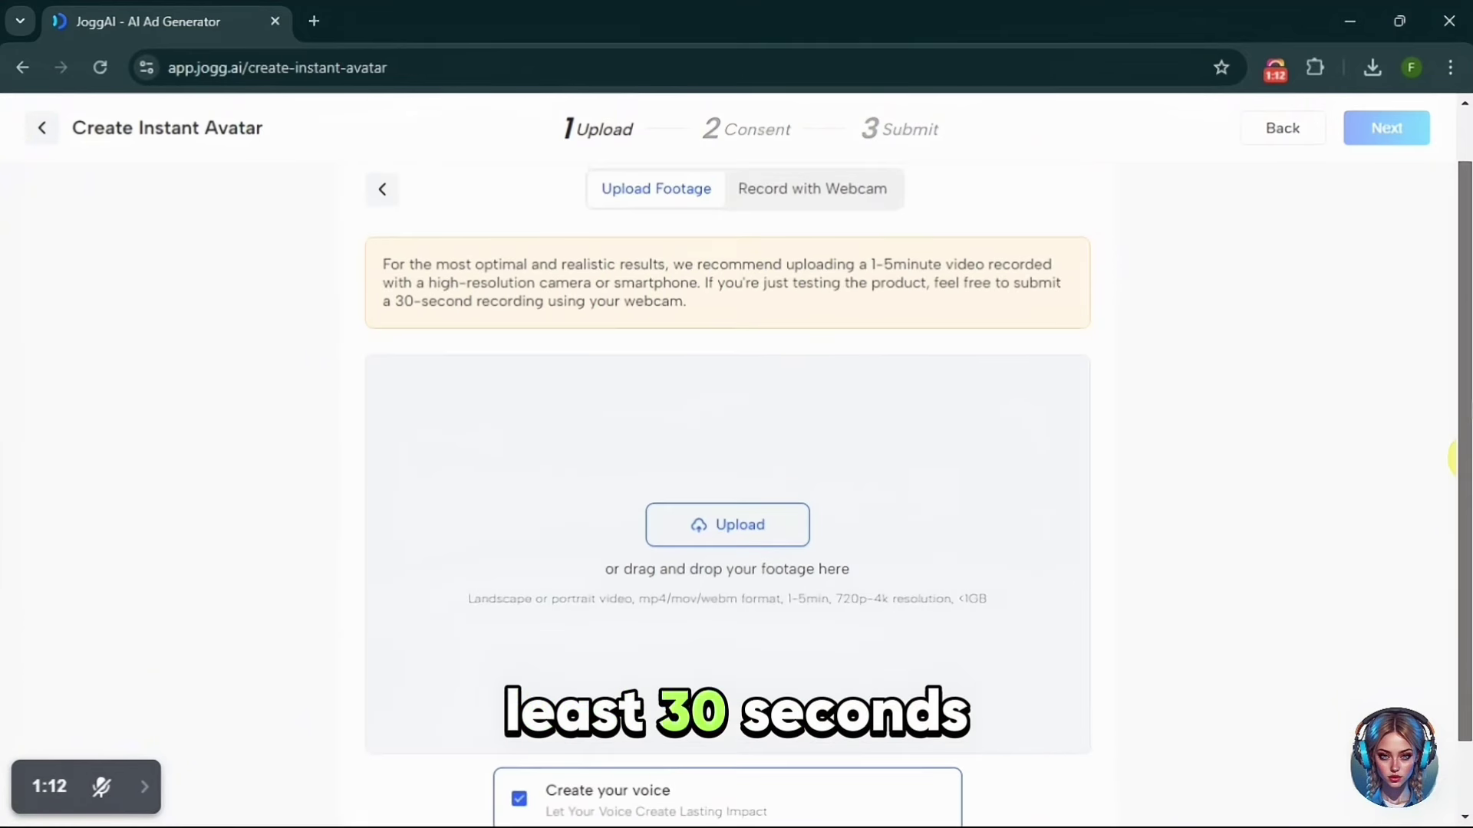
left_click_drag(857, 253, 699, 263)
left_click_drag(407, 286, 526, 283)
left_click(1257, 376)
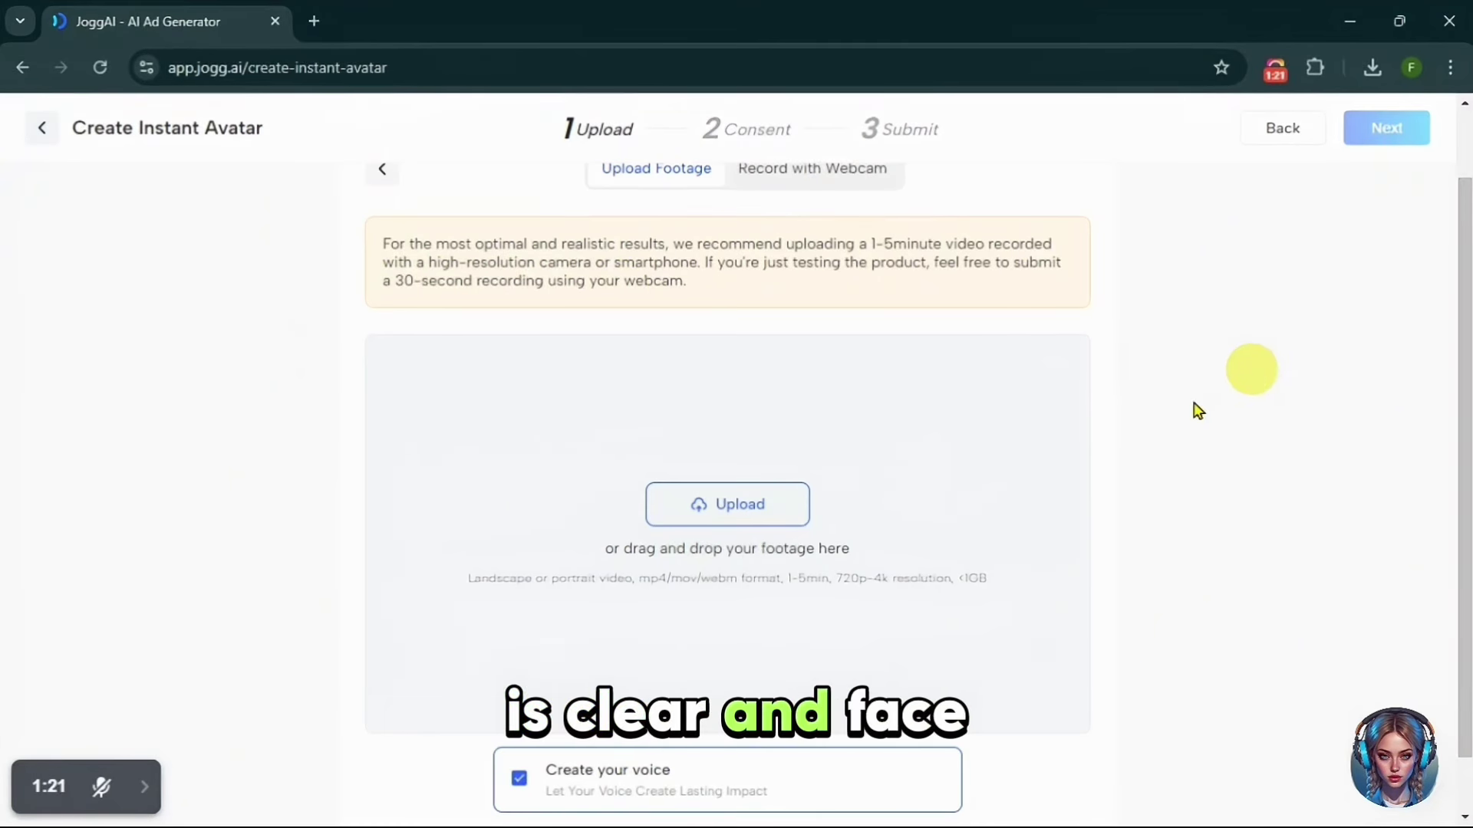
left_click(756, 512)
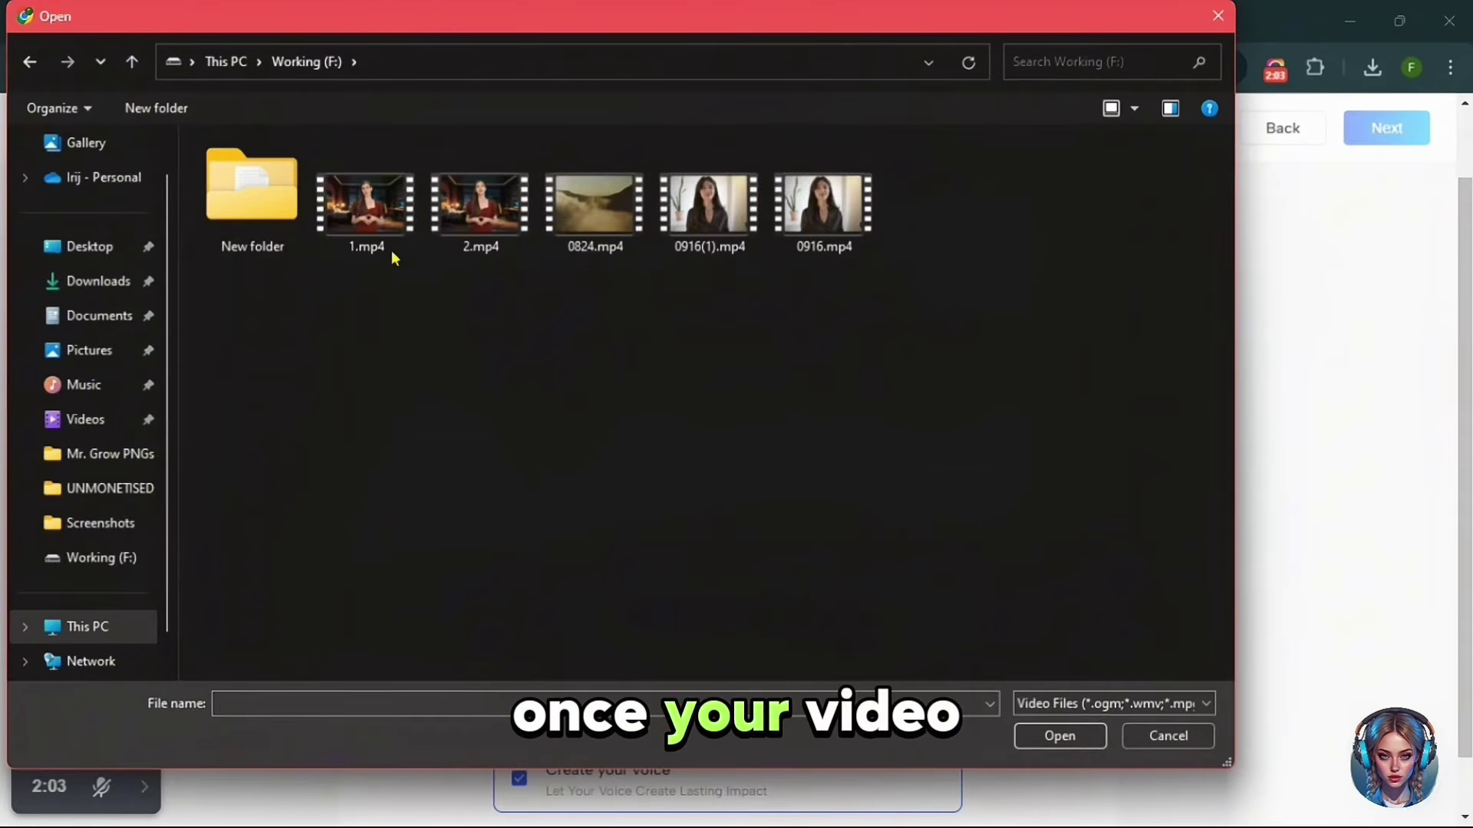
Upload 1.mp4 as the avatar footage and play it back in the preview
double_click(383, 214)
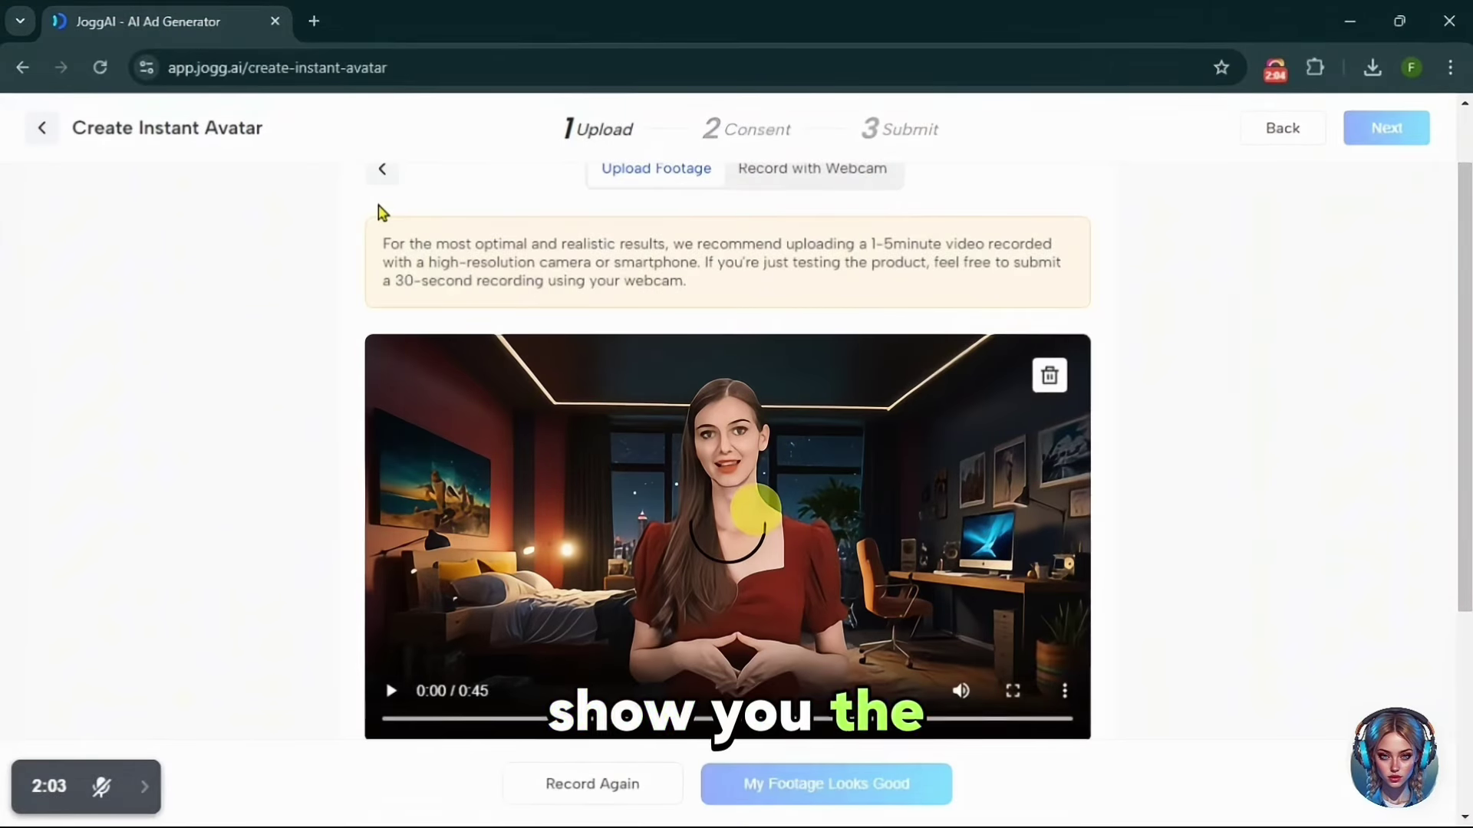
scroll(1449, 296, "down", 1)
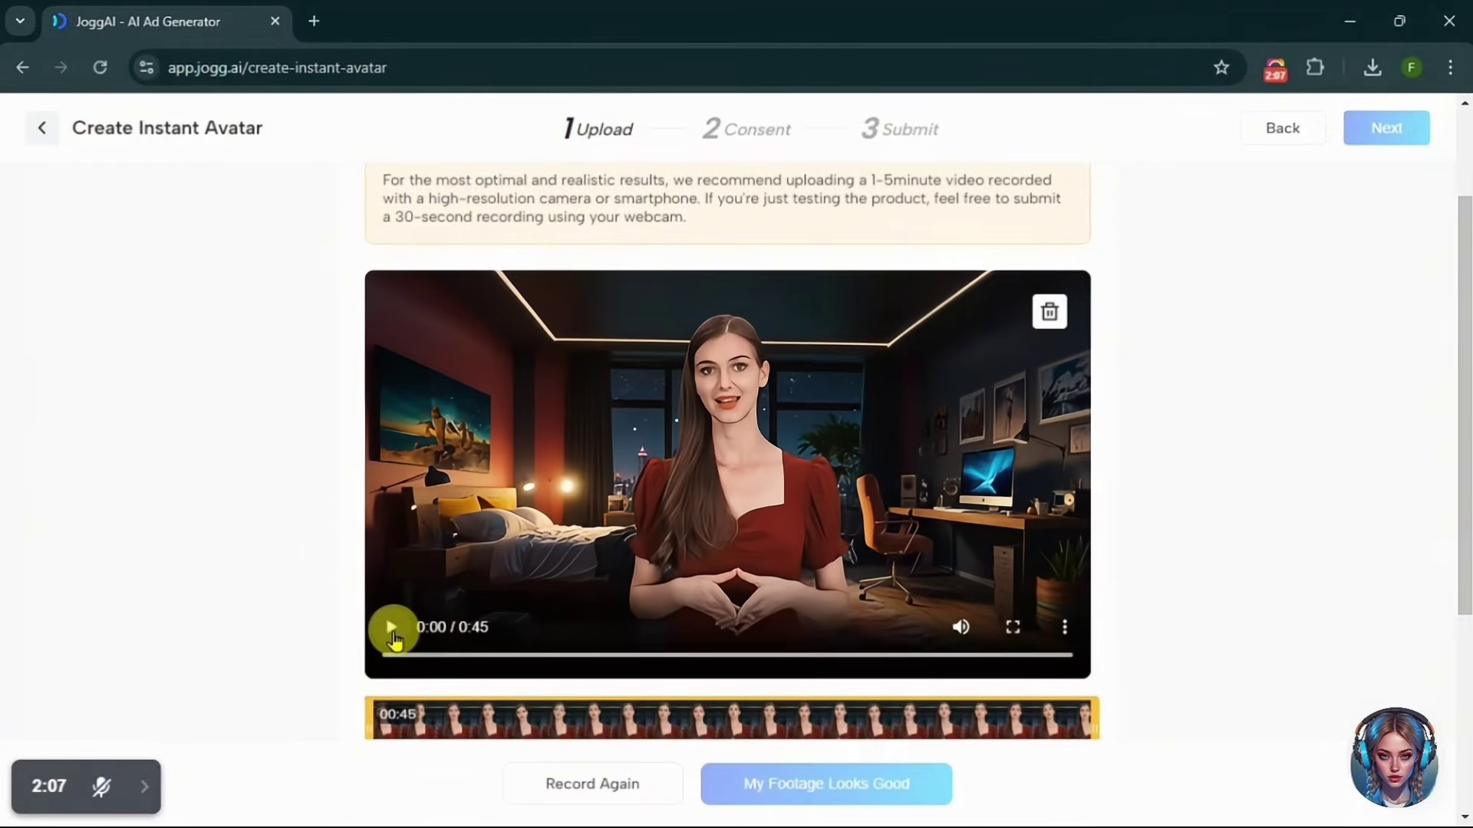
left_click(388, 626)
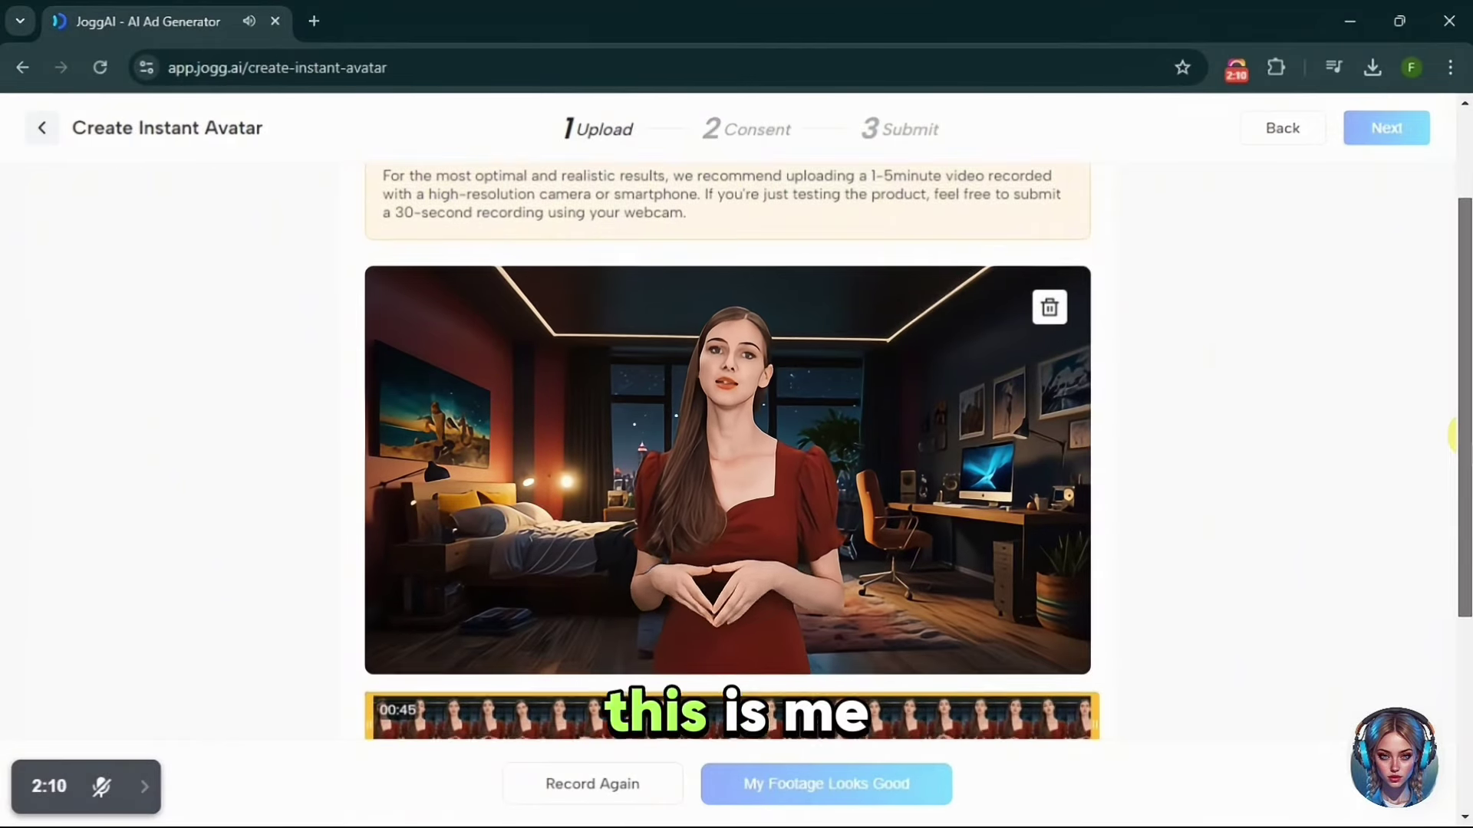
scroll(1457, 462, "down", 1)
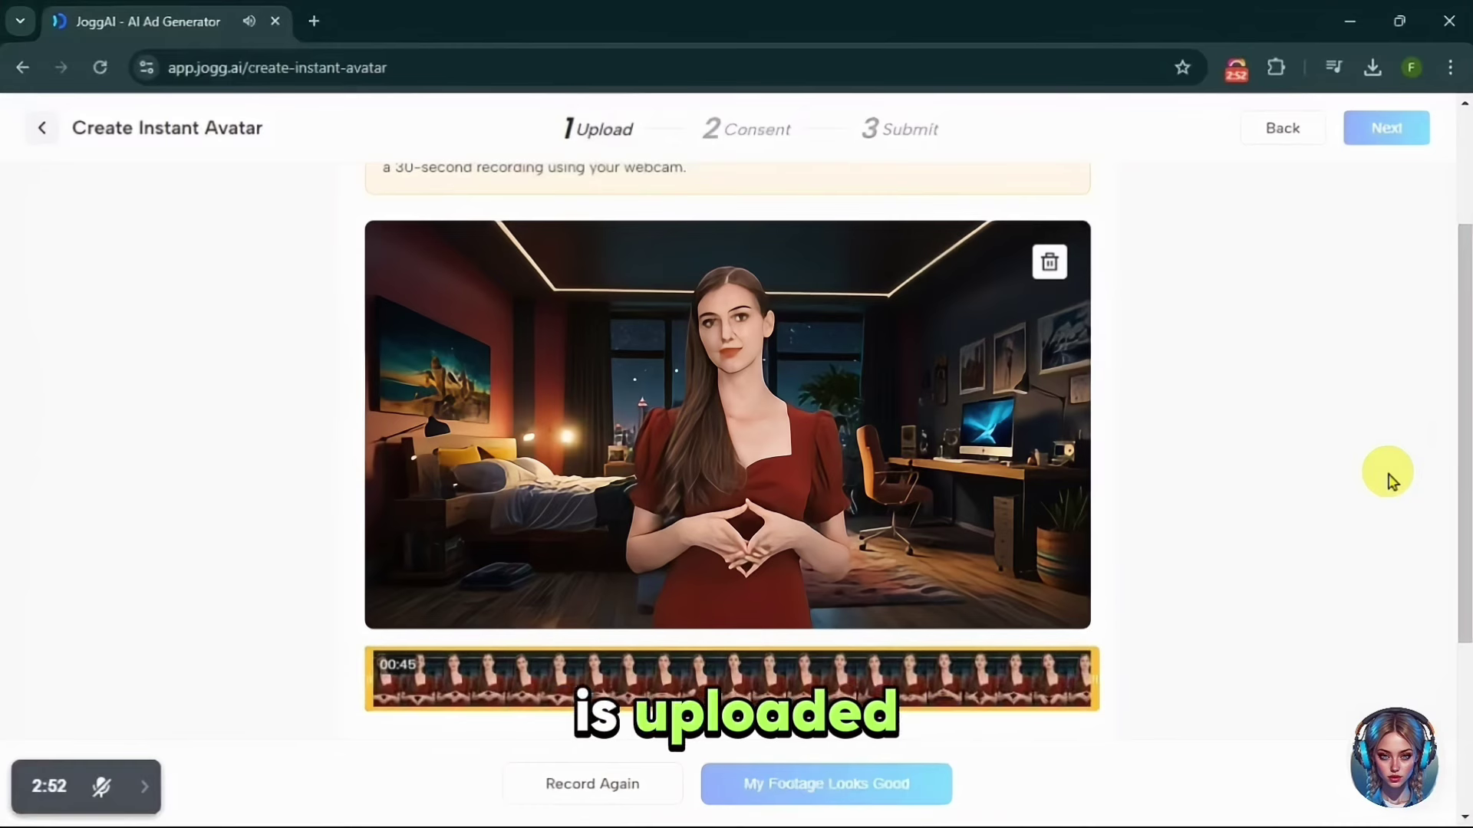
scroll(1449, 470, "down", 4)
Confirm all four footage requirements, keep Create your voice on, and approve the footage
left_click(390, 509)
left_click(390, 545)
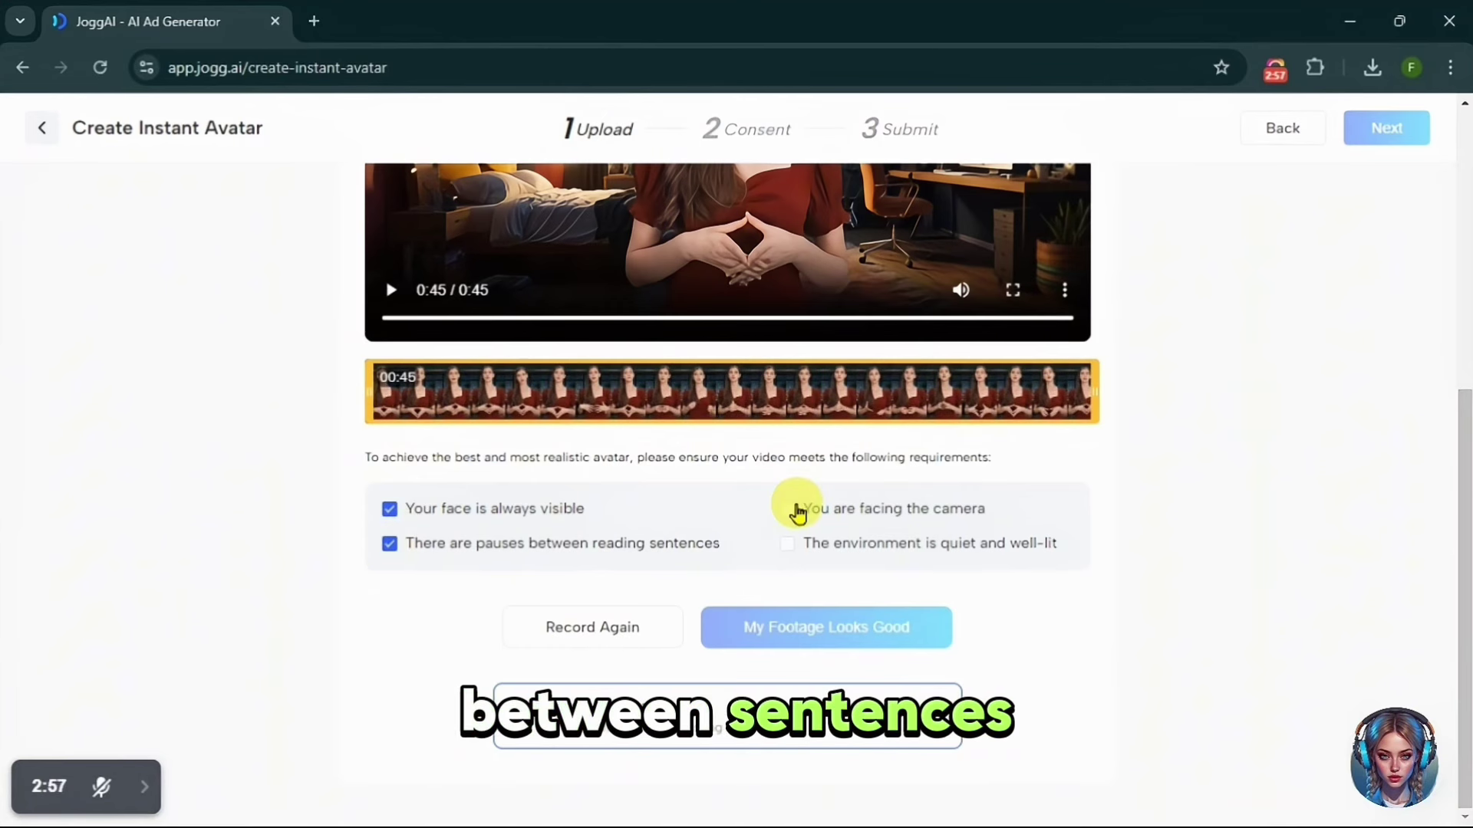
left_click(788, 510)
left_click(785, 543)
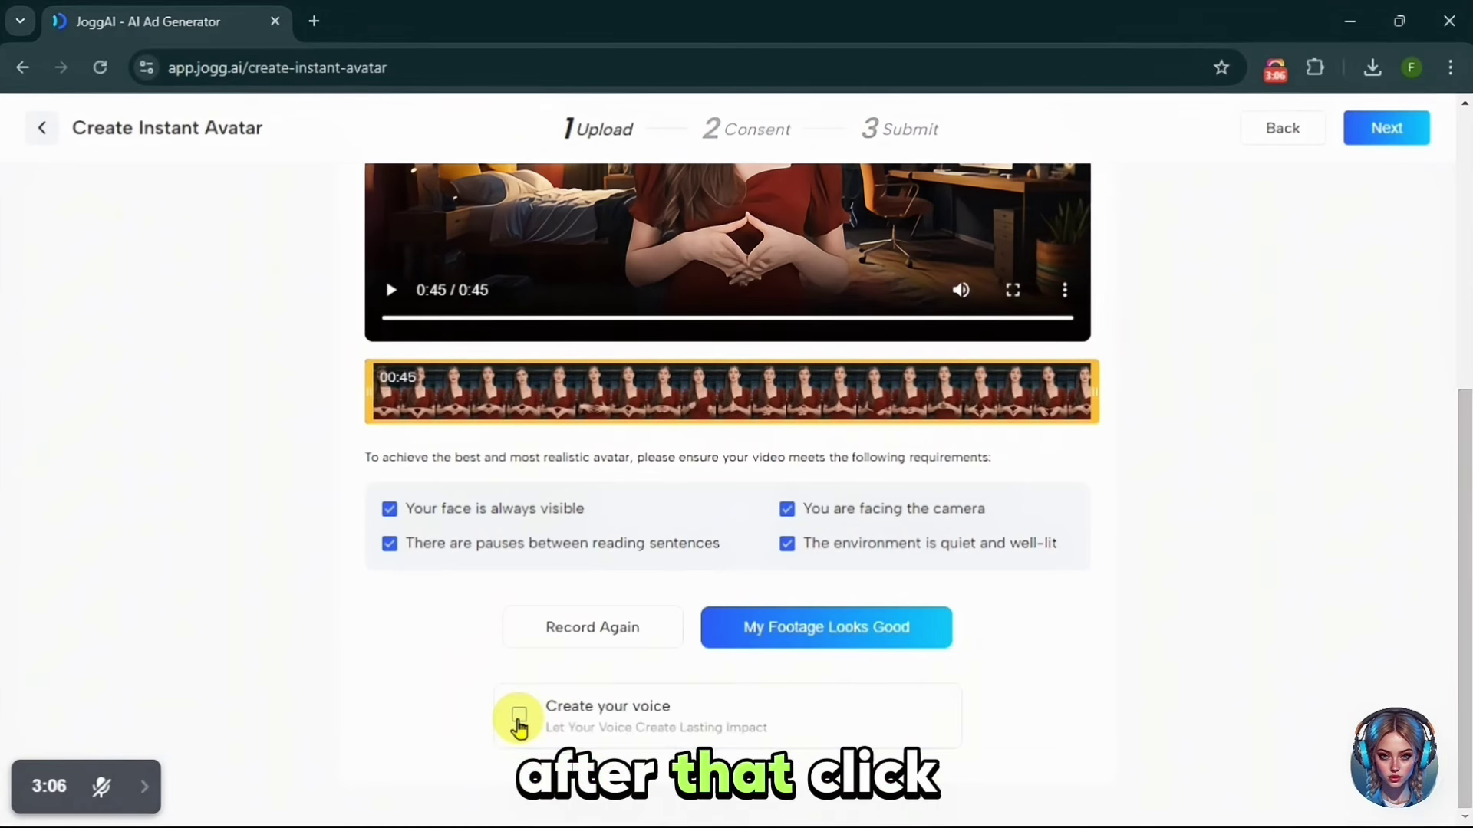
left_click(782, 635)
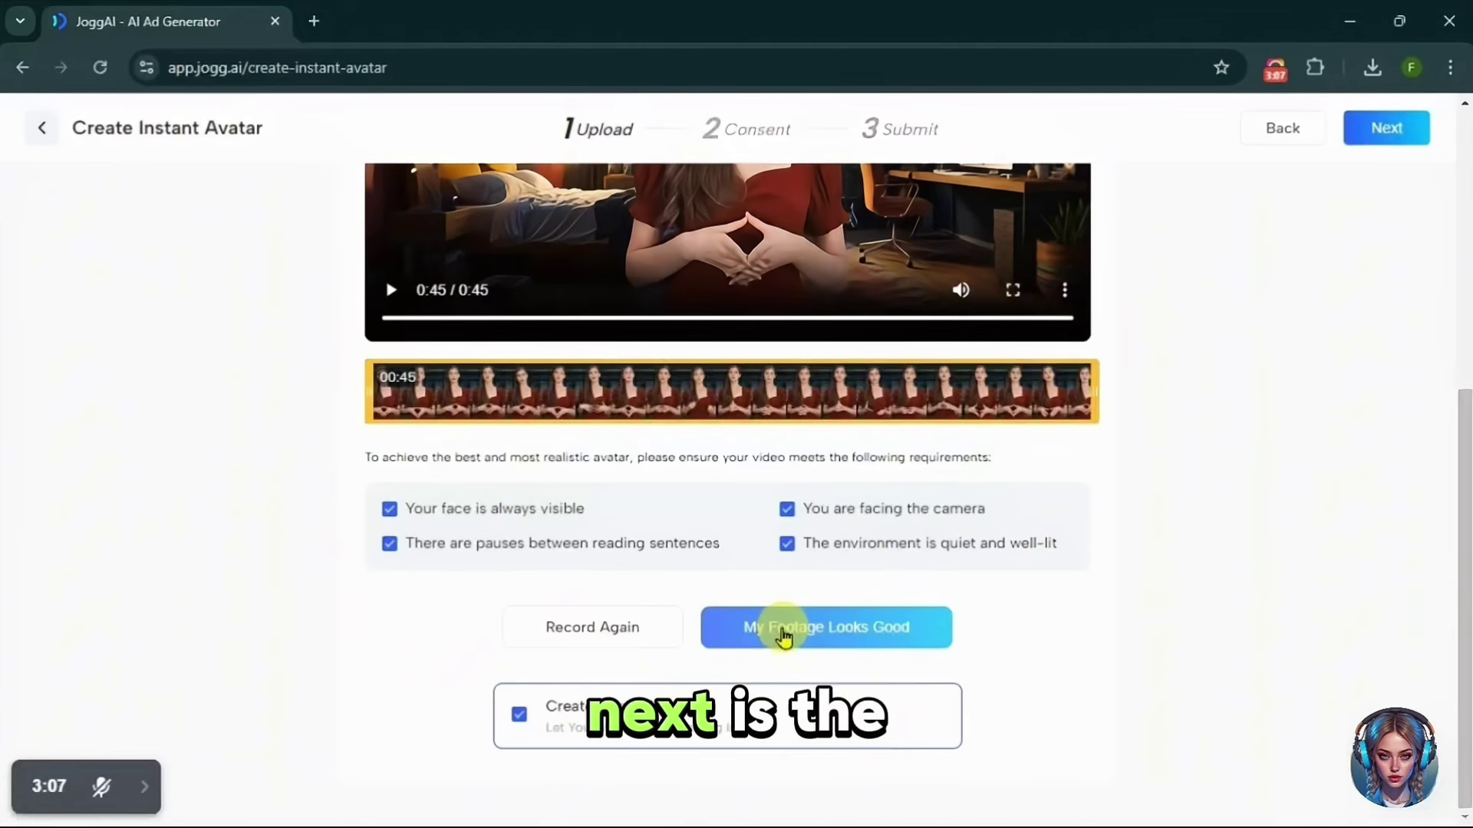
left_click(782, 635)
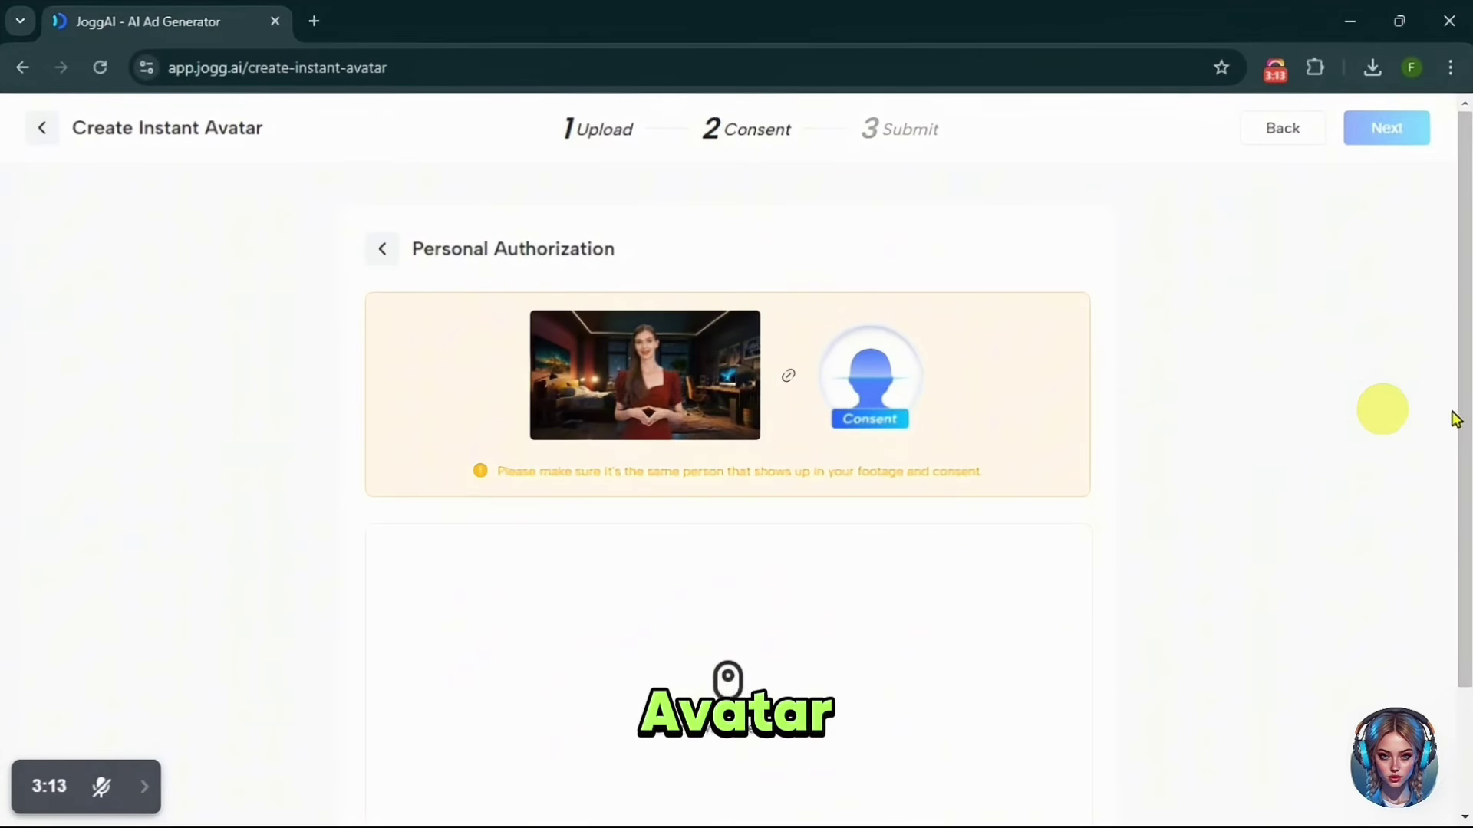
Choose to upload an authorization video, keeping English as the script language
scroll(1452, 405, "down", 1)
scroll(1452, 404, "down", 3)
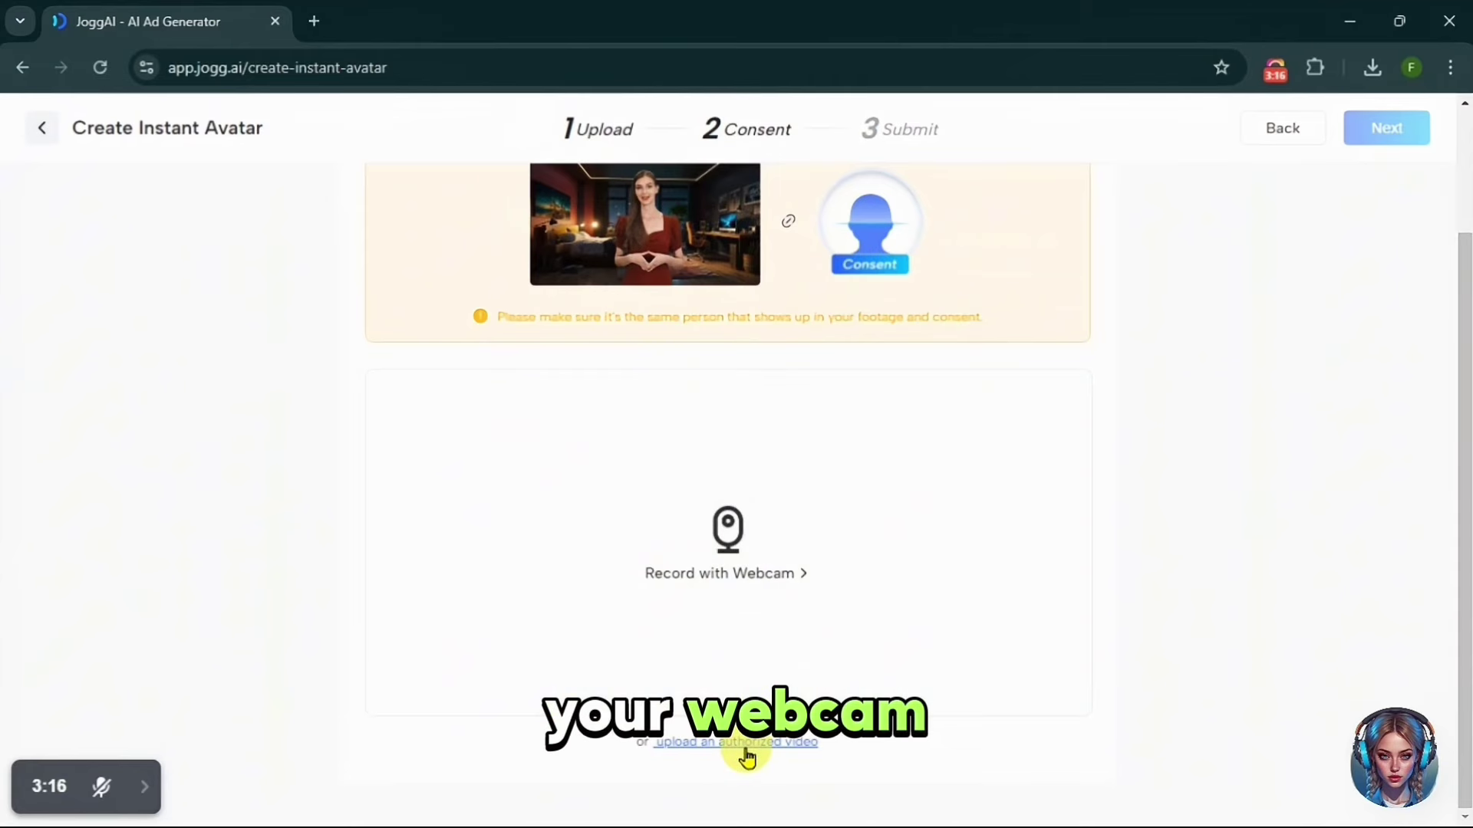
left_click(736, 742)
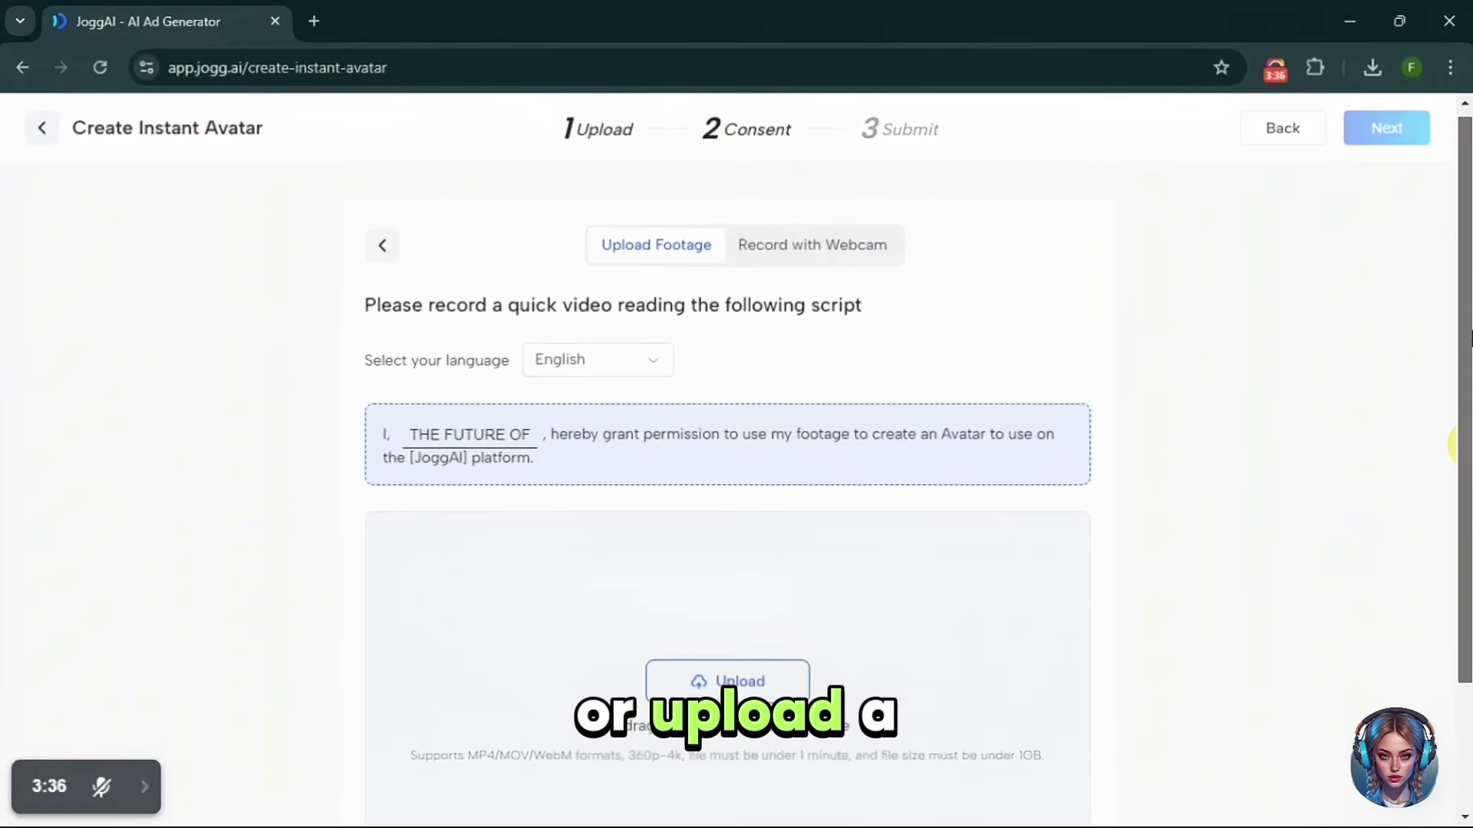
left_click(598, 368)
scroll(687, 486, "down", 10)
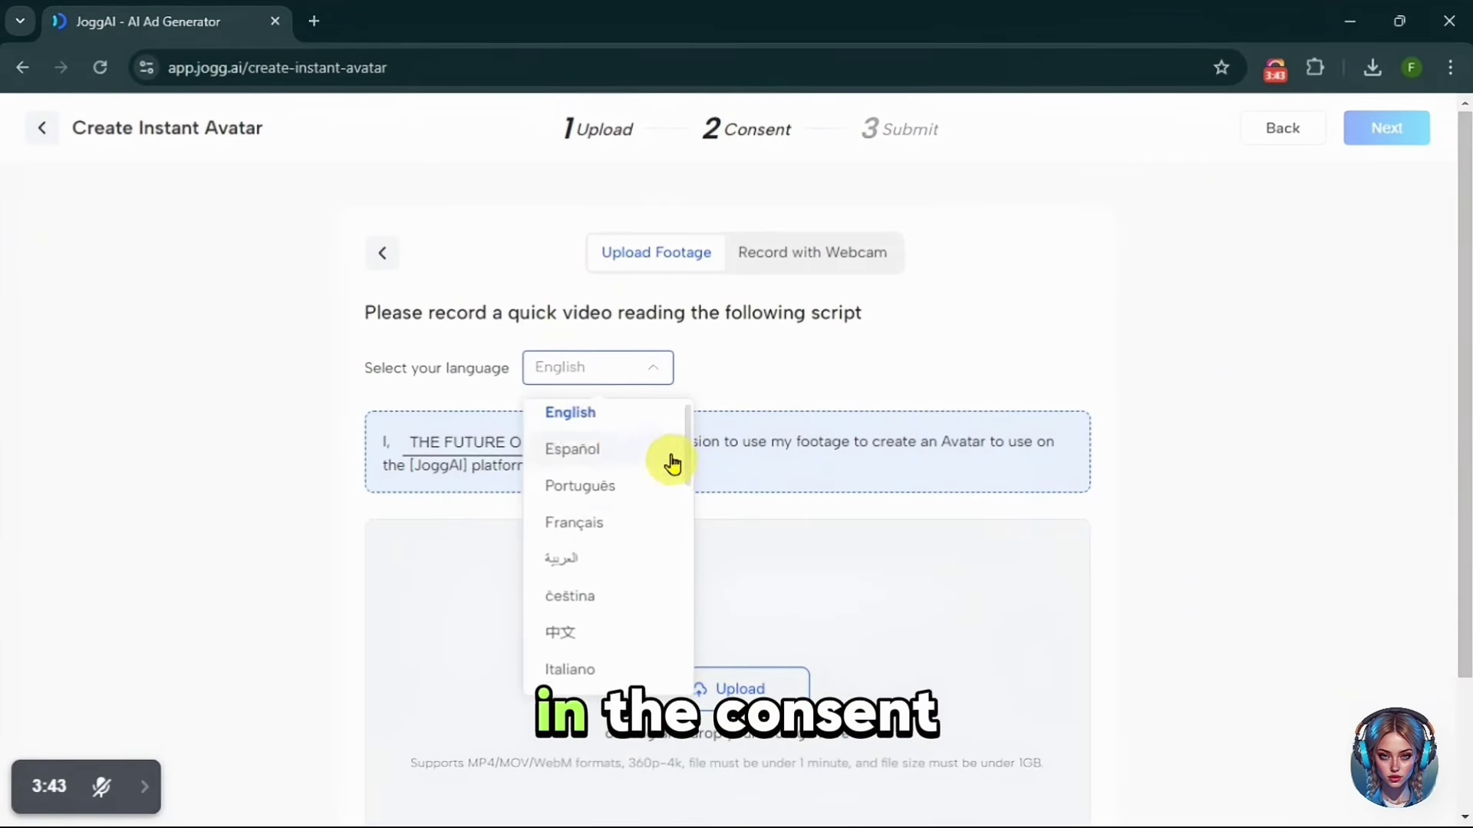
left_click(1156, 421)
scroll(1157, 420, "down", 1)
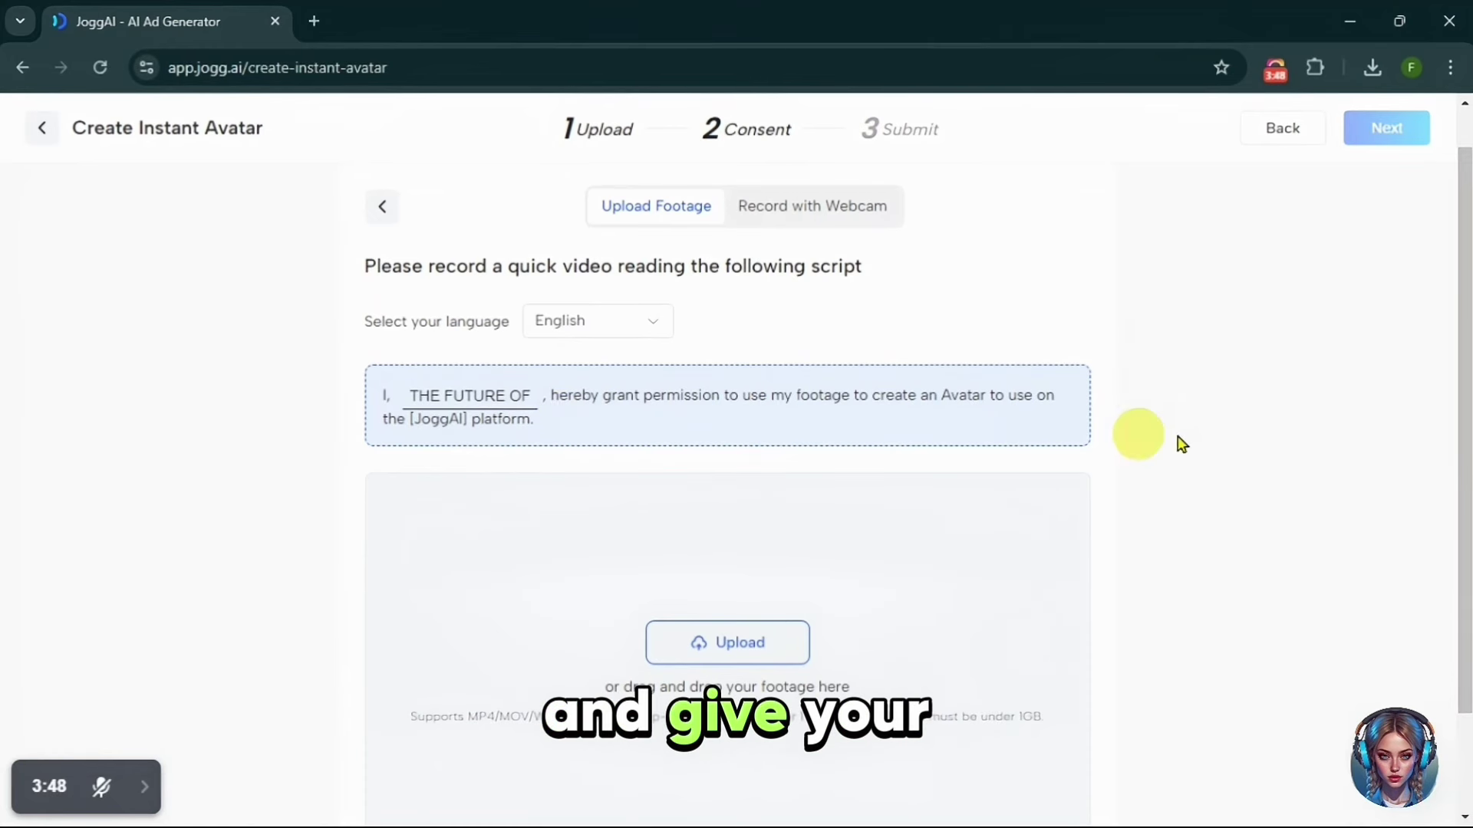
scroll(1457, 475, "down", 1)
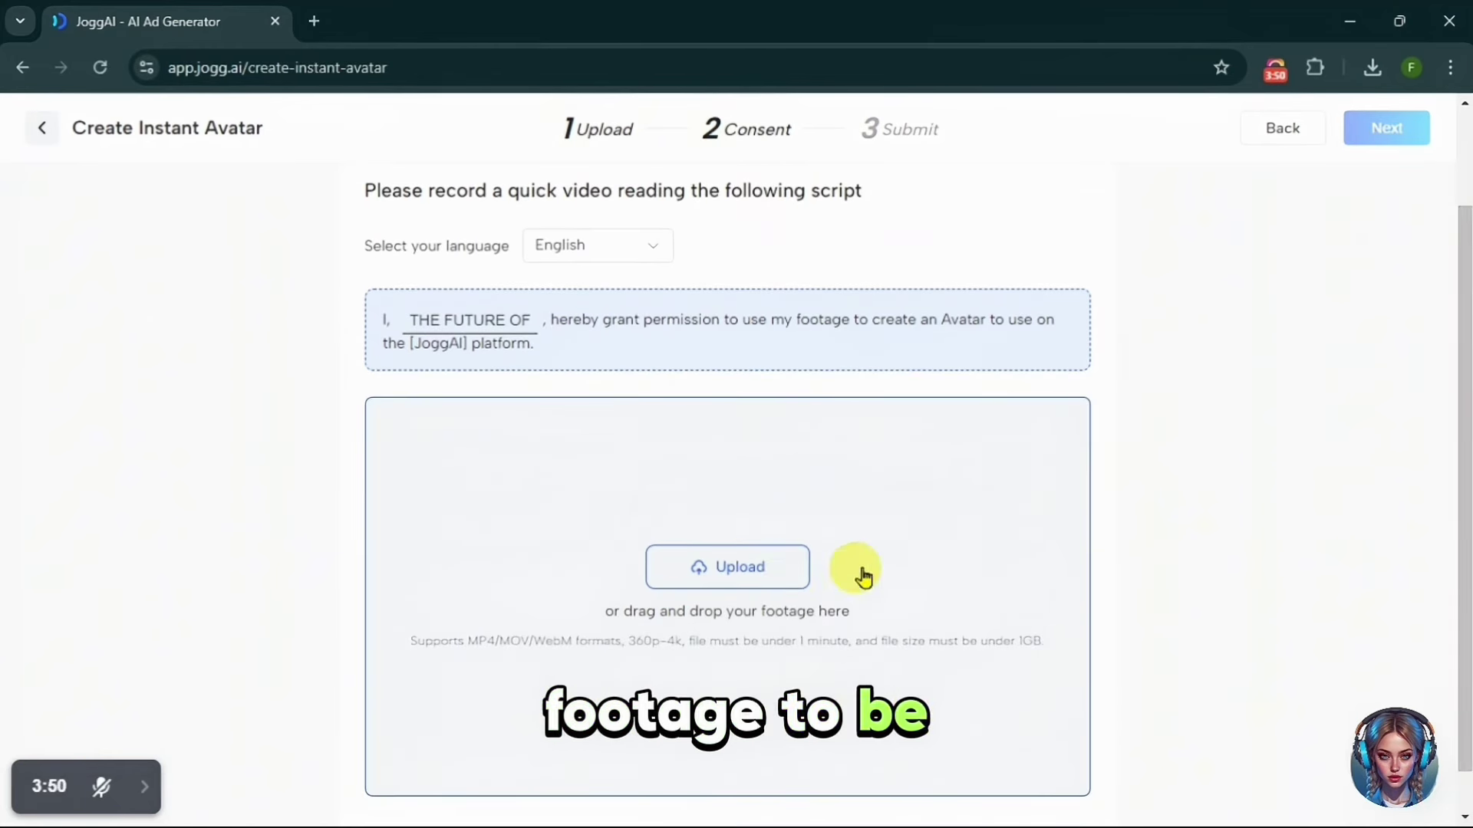
Upload the consent video, play it back, and submit it to create the avatar
left_click(766, 569)
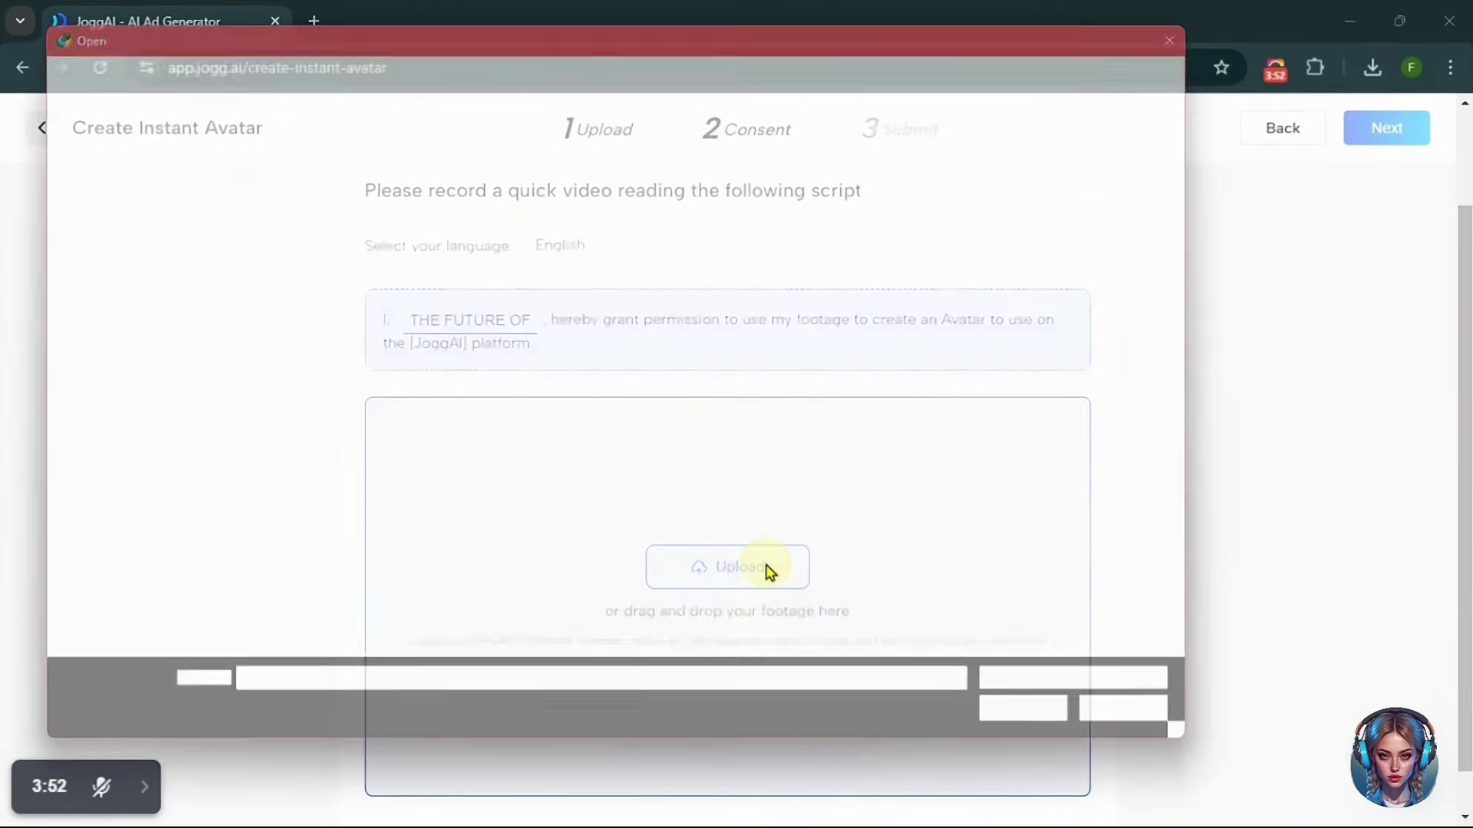
key("Escape")
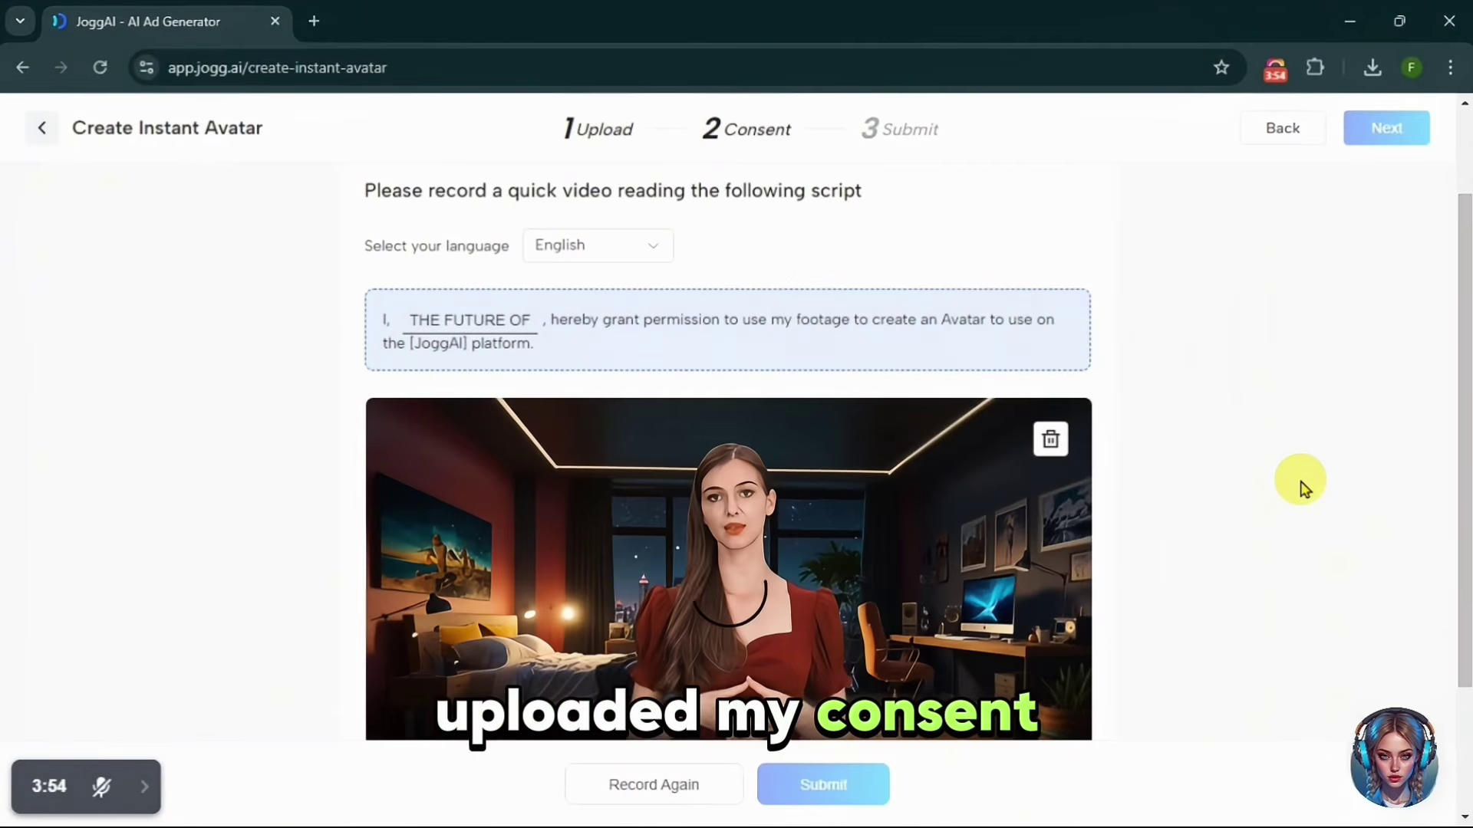
left_click_drag(1458, 451, 1458, 520)
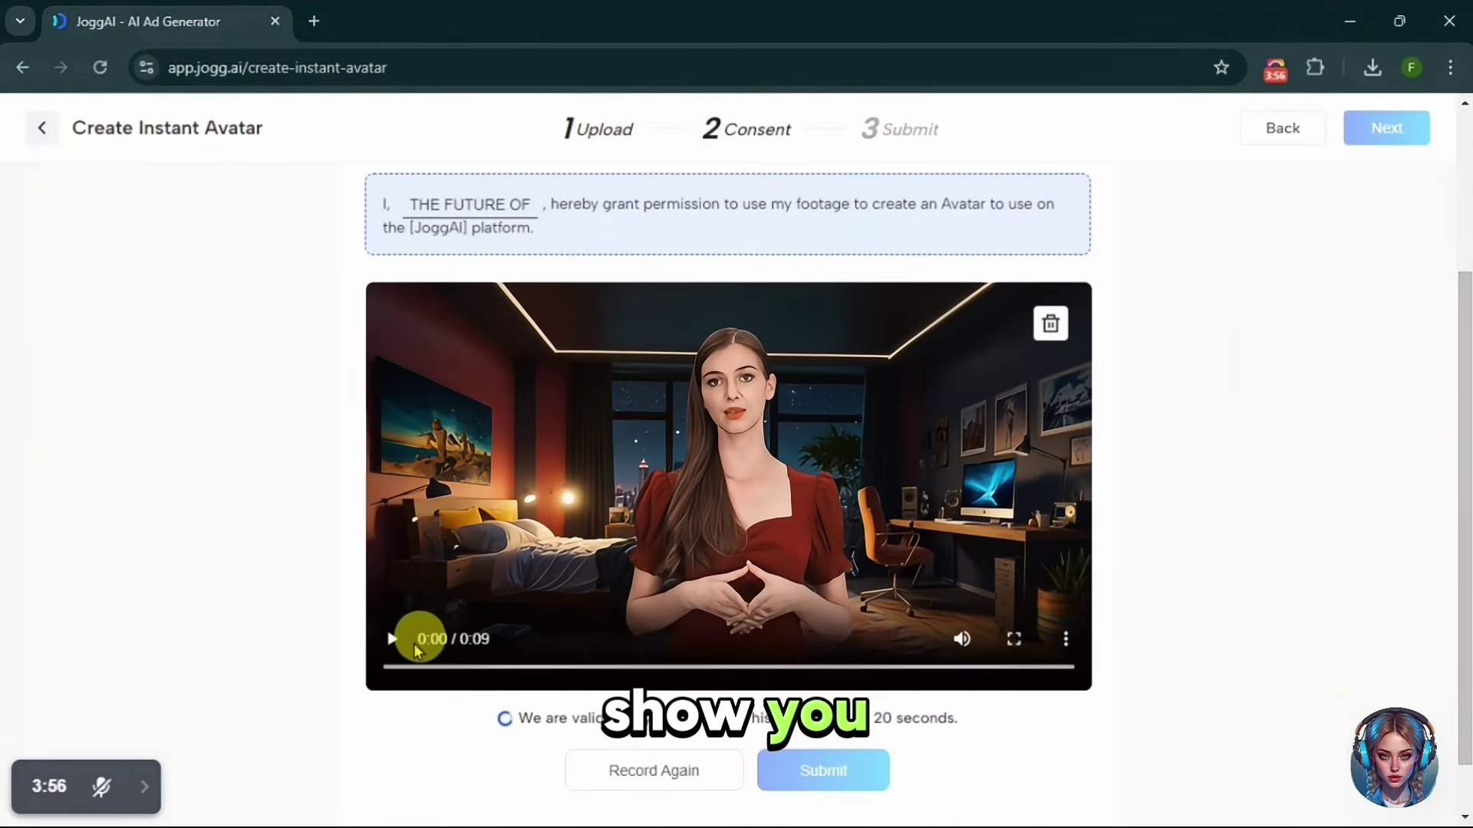
left_click(391, 641)
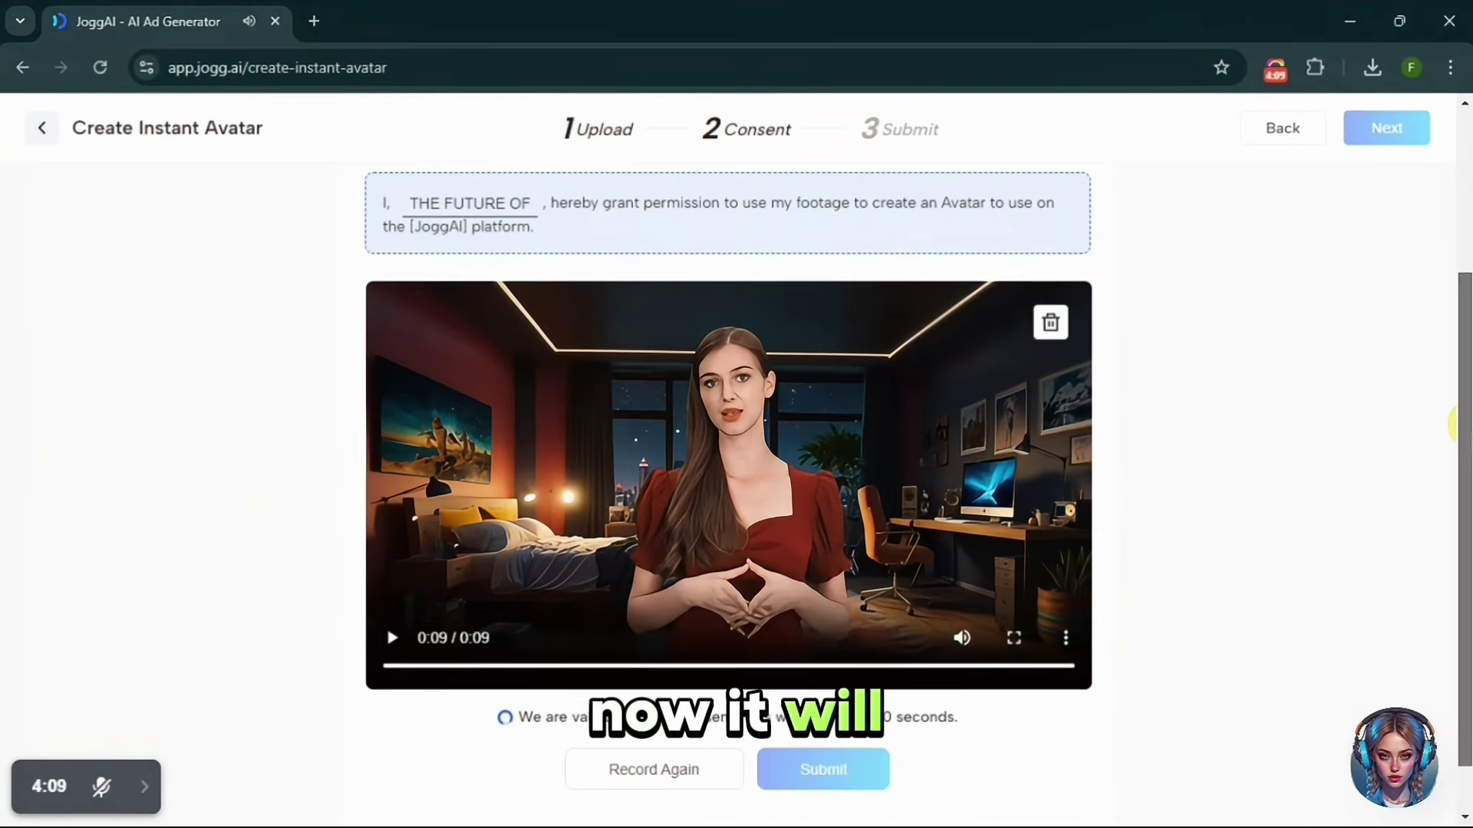
scroll(944, 687, "down", 1)
left_click_drag(760, 655, 1061, 674)
left_click(1276, 608)
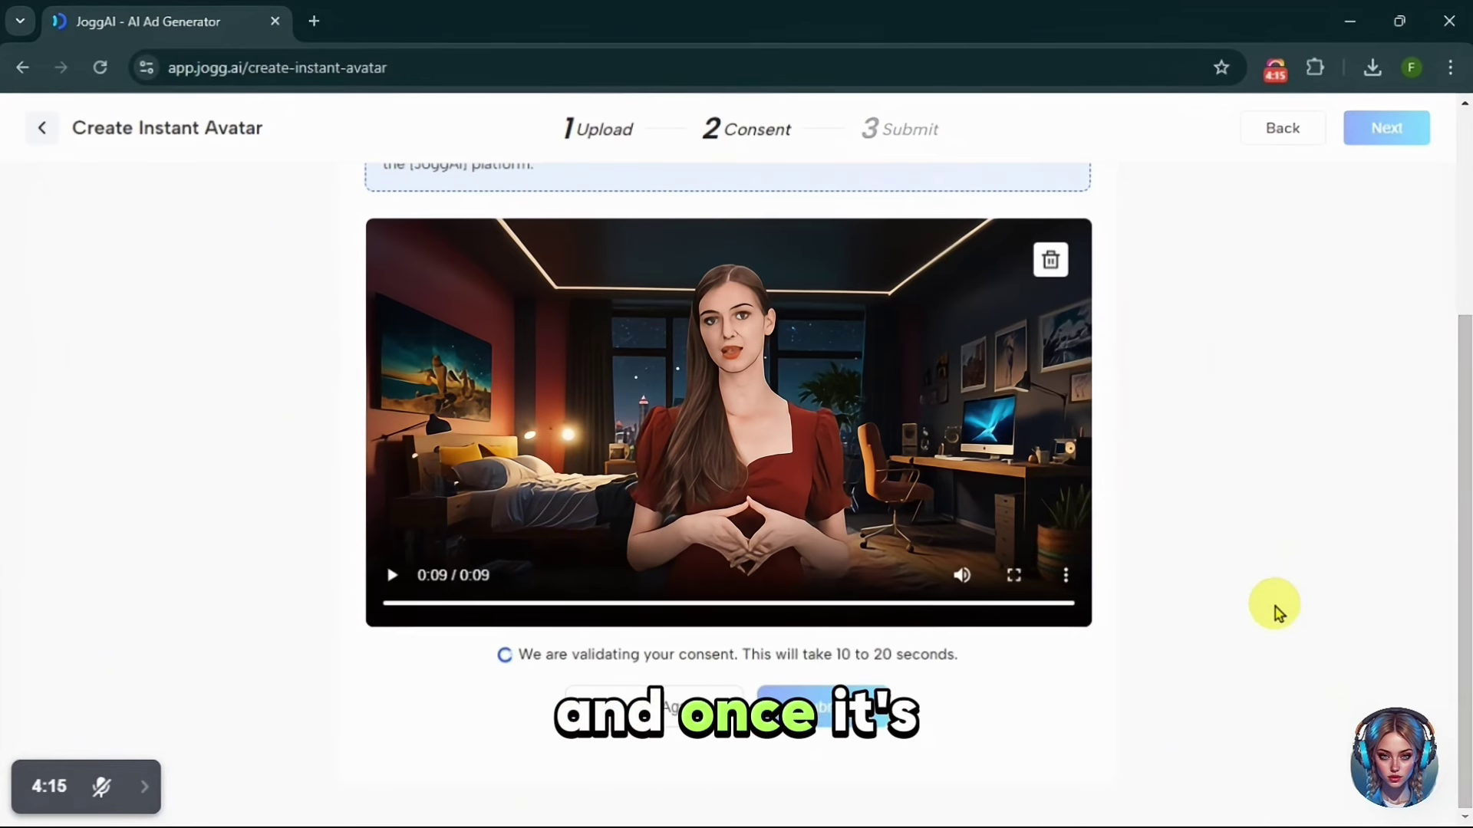
left_click(724, 699)
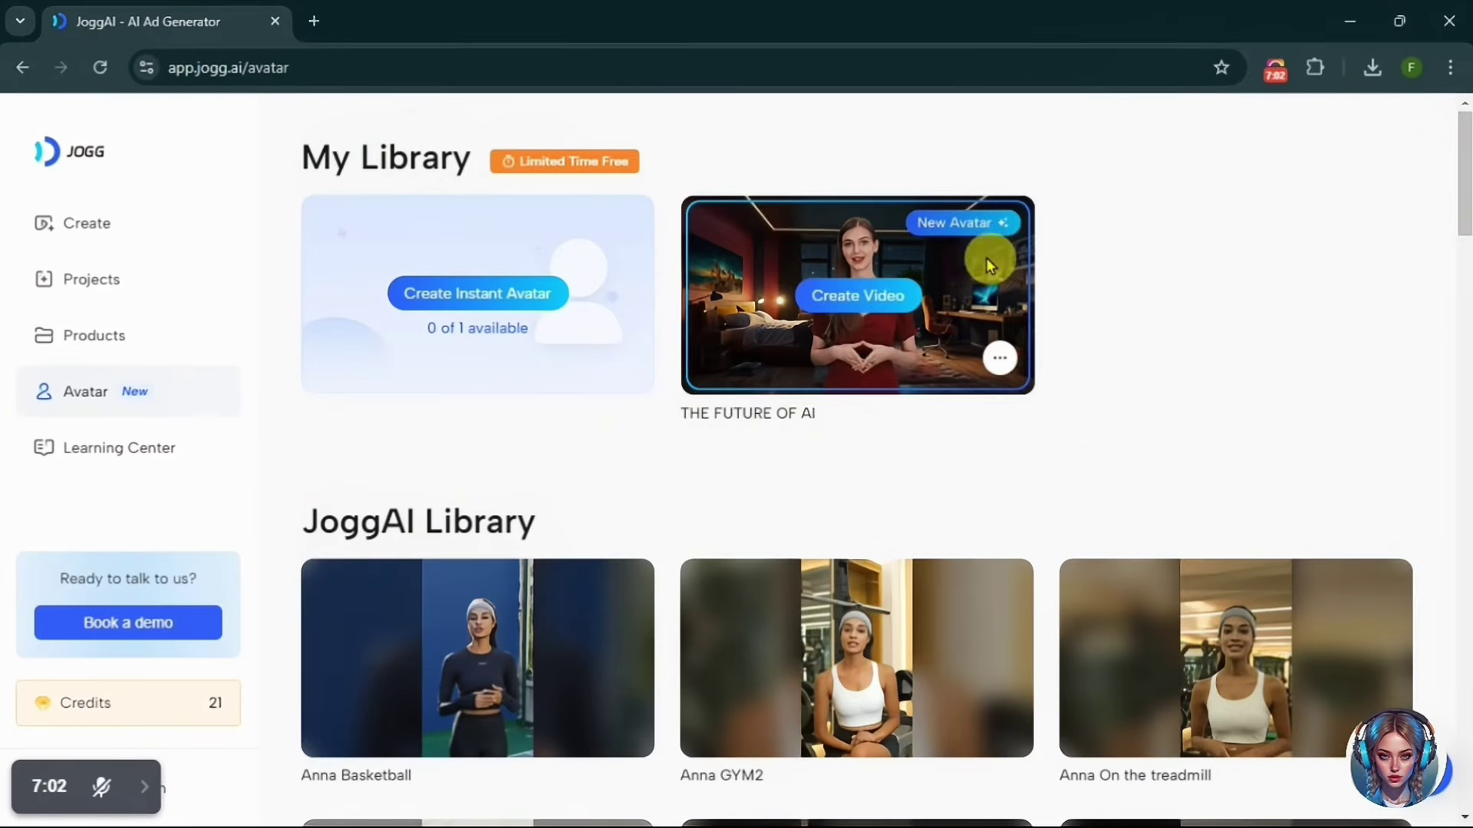
Open THE FUTURE OF AI avatar card to view its ready preview clip
left_click(876, 296)
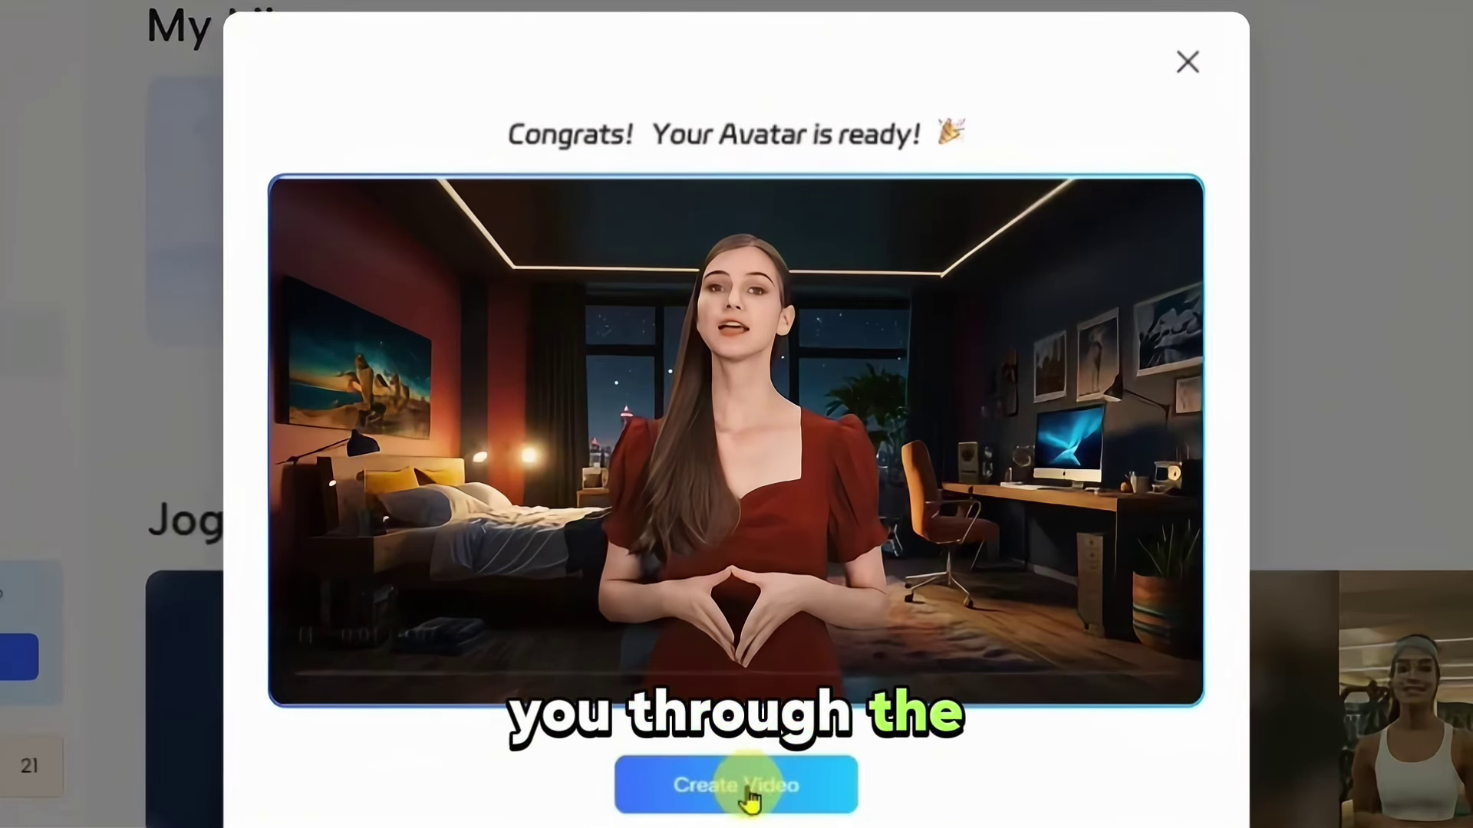
Create a video with the new avatar scripted 'This is my instant avatar that I created'
left_click(748, 794)
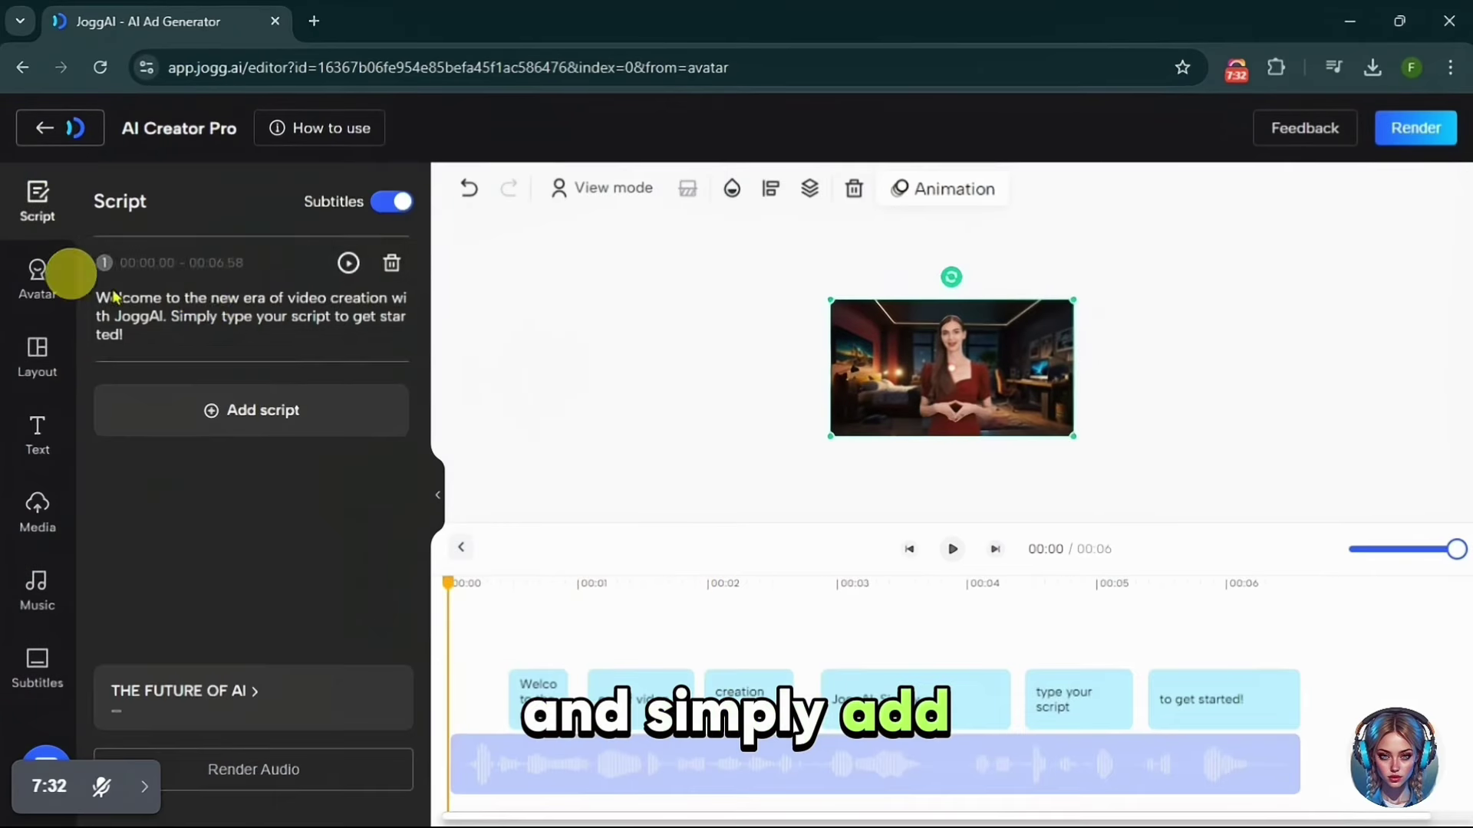
triple_click(211, 319)
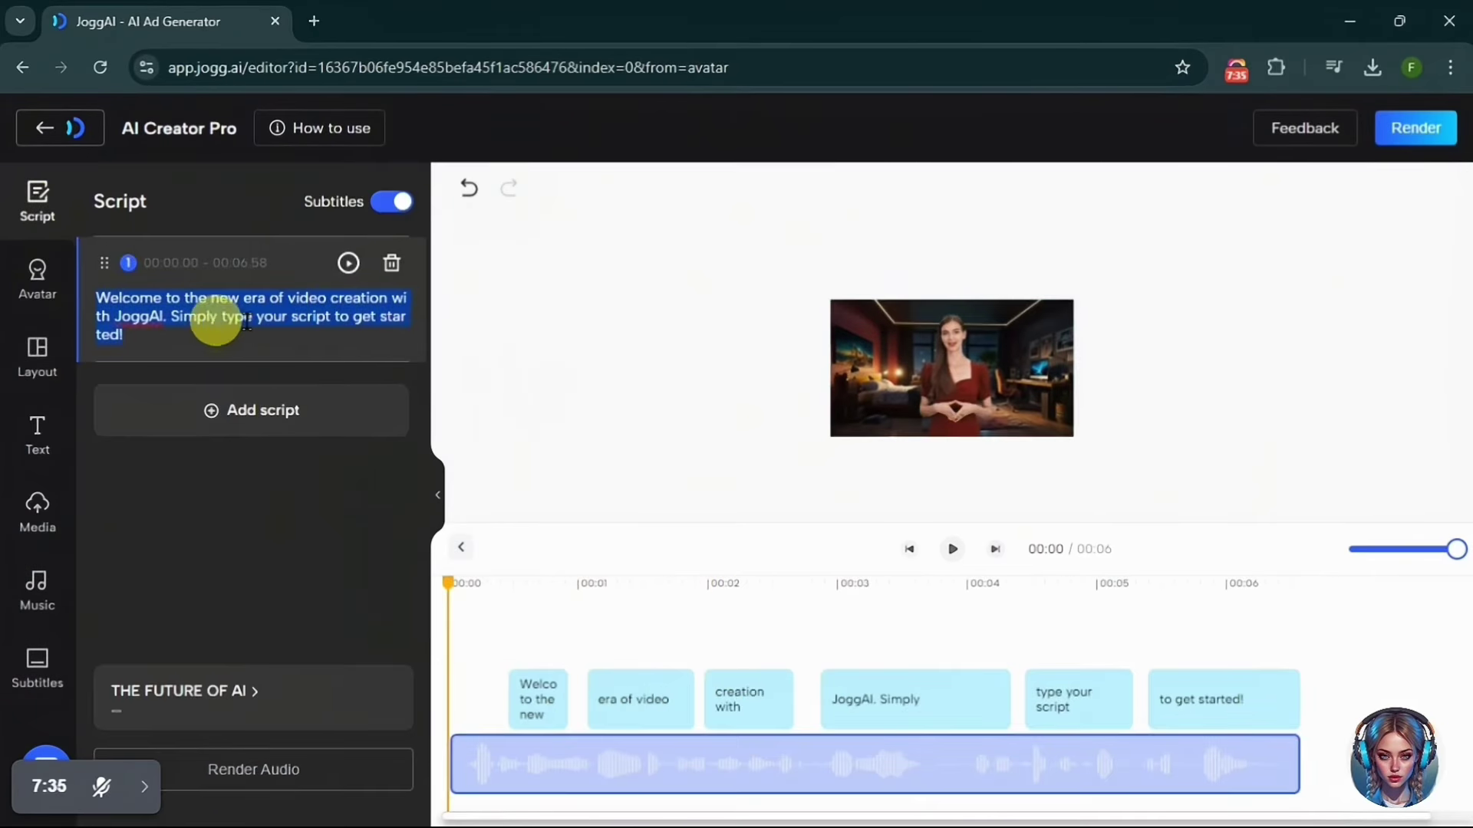
type("tHIS IS MY INSTANT AVATAR")
left_click(101, 297)
key("BackSpace")
type("T")
left_click(355, 297)
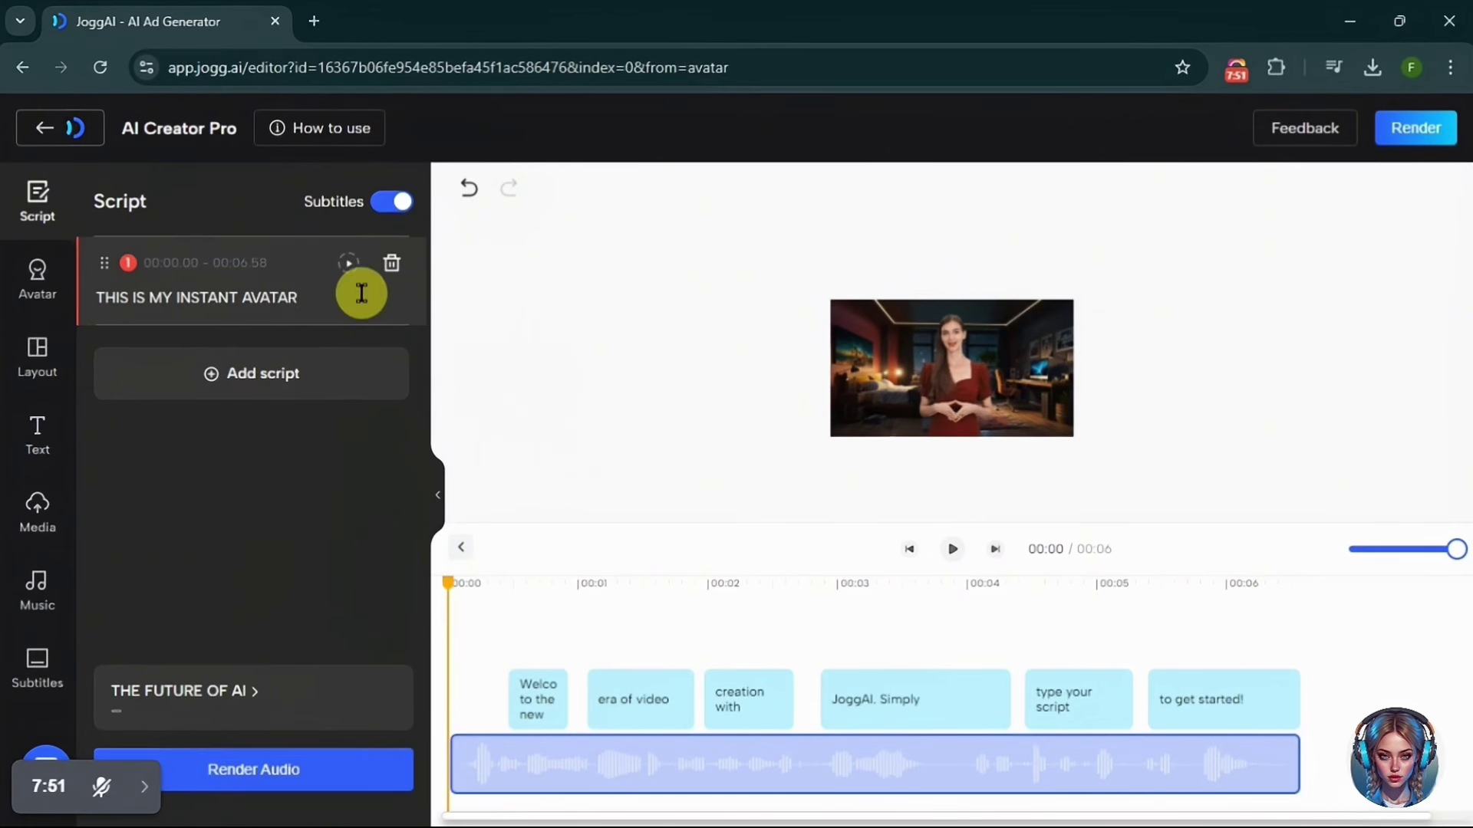
type("THAT I CREATED")
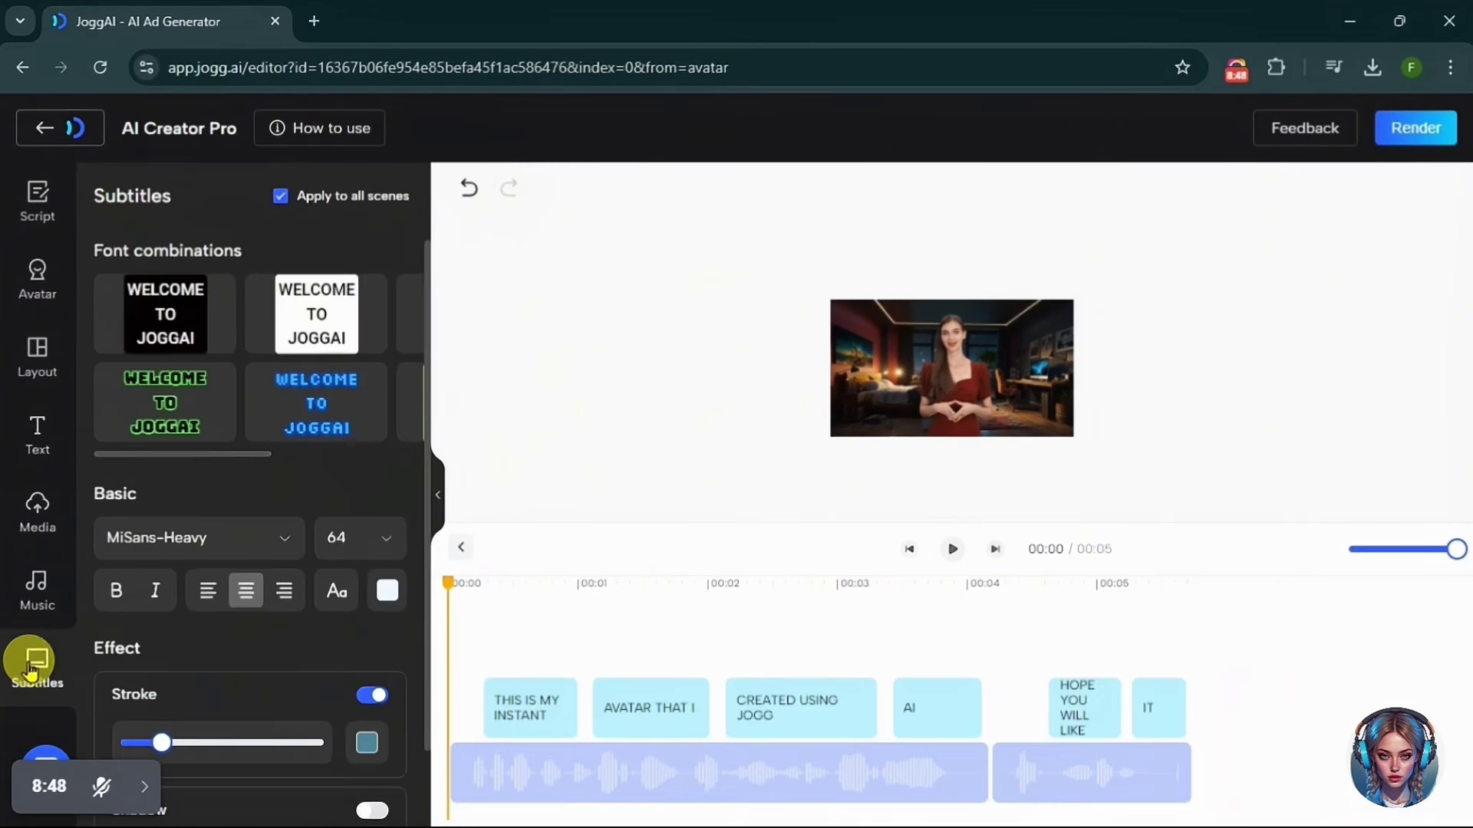
left_click_drag(231, 453, 412, 464)
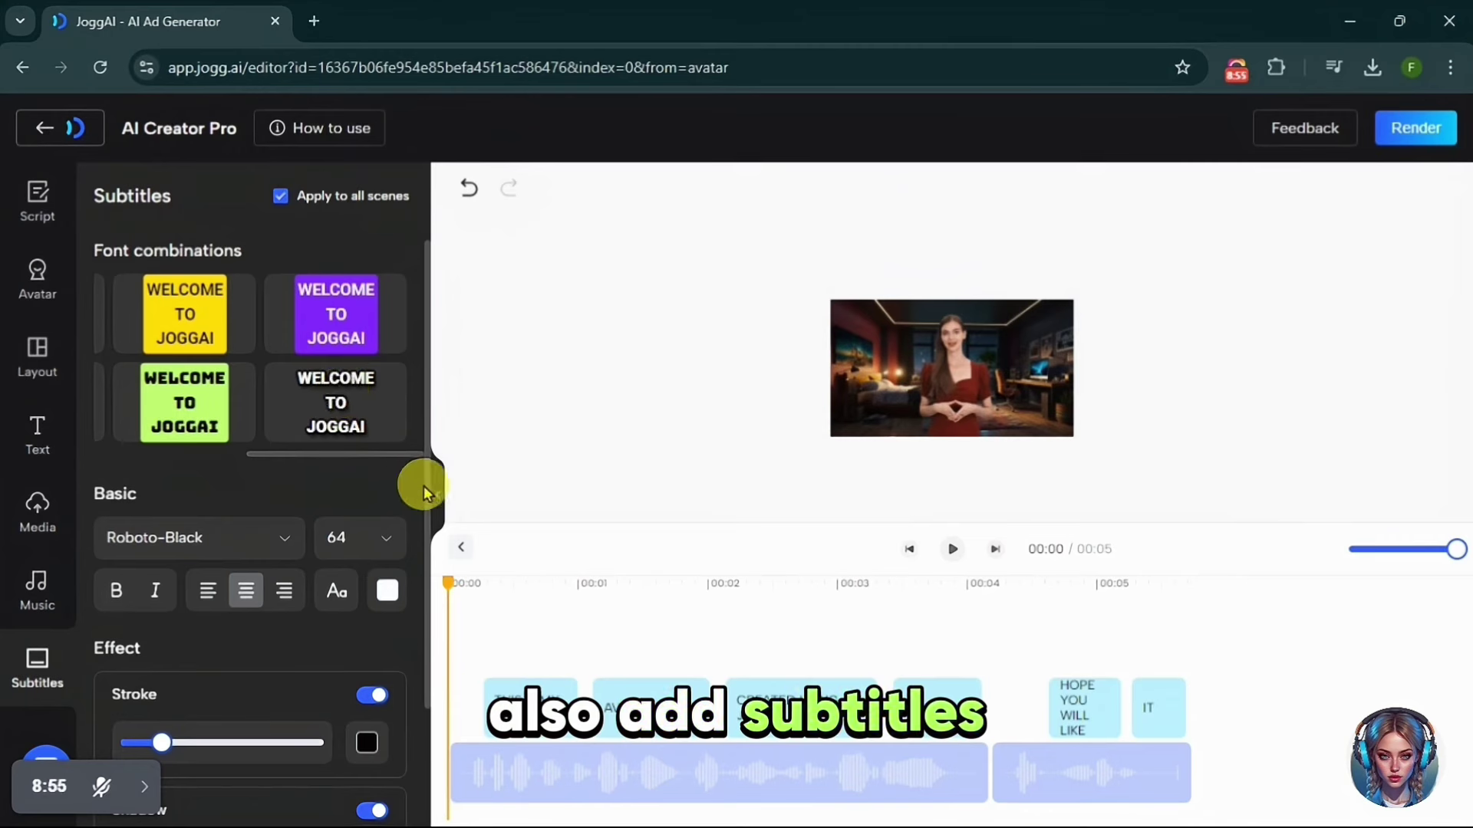
Play the 4-second avatar video preview with its subtitles
scroll(421, 486, "down", 2)
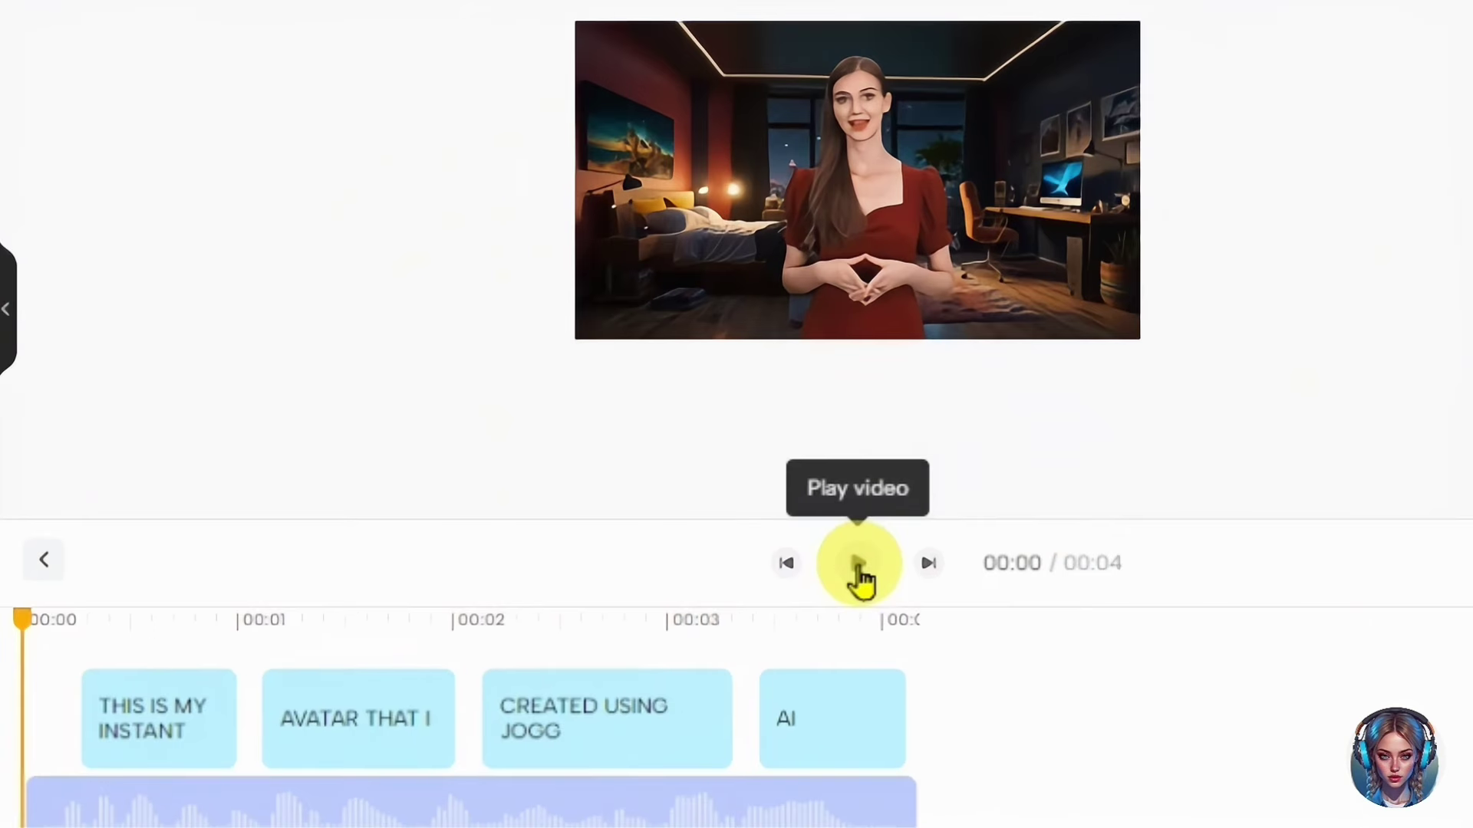
left_click(948, 648)
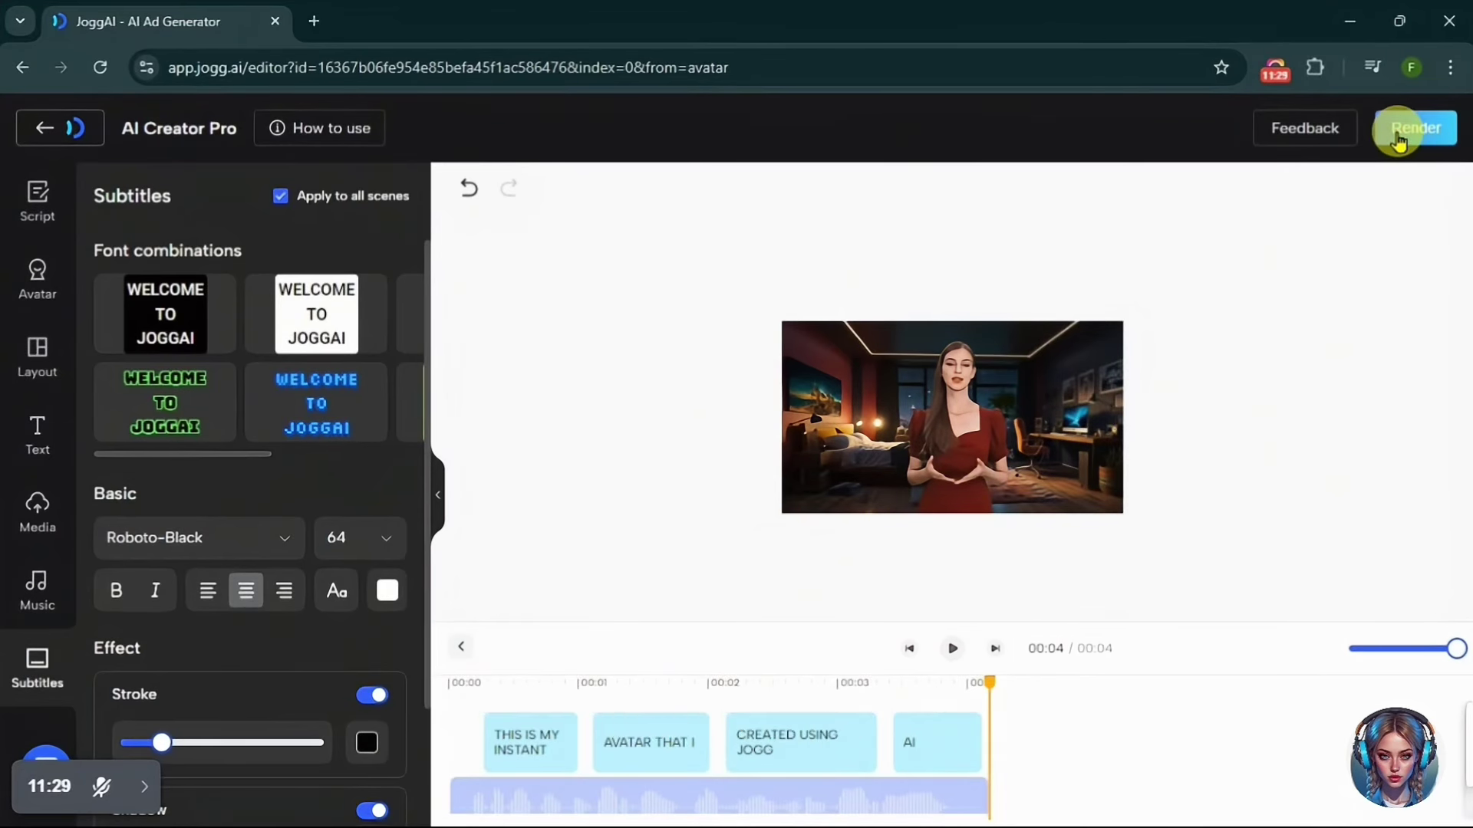
Return from the video editor to the Avatar page and scroll through the library
left_click(40, 134)
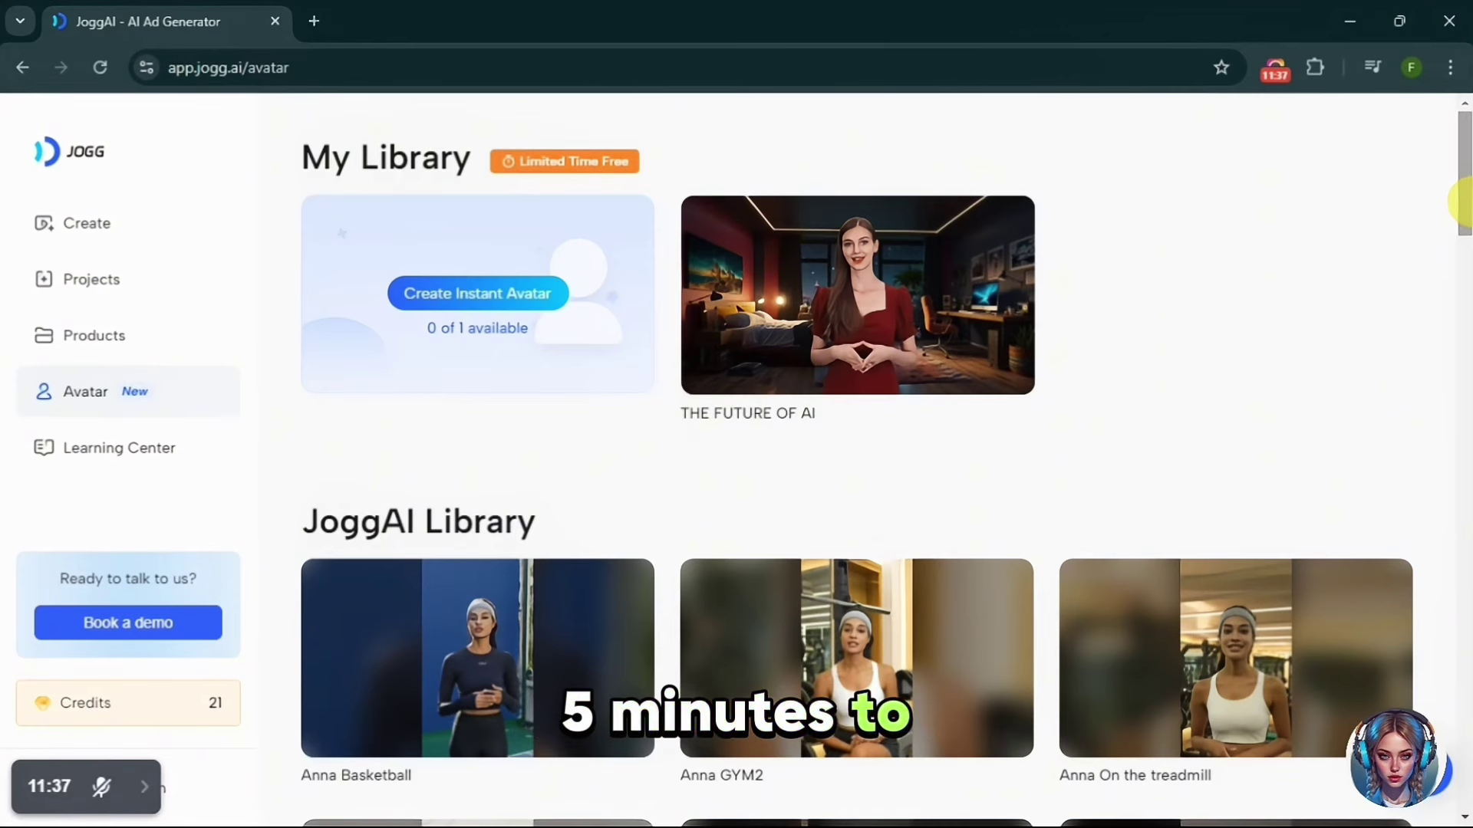
scroll(1465, 204, "down", 12)
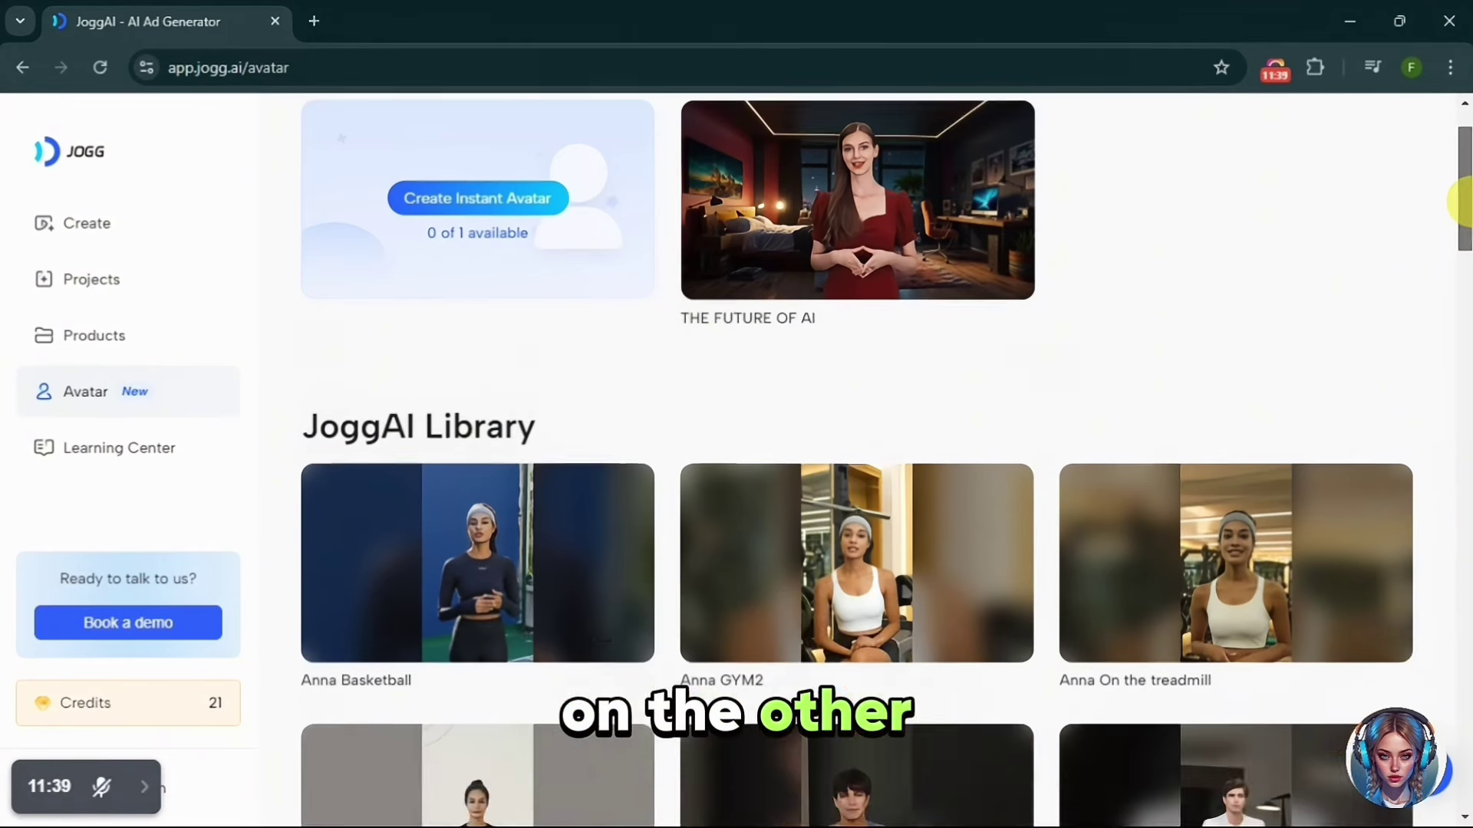
scroll(1461, 329, "up", 10)
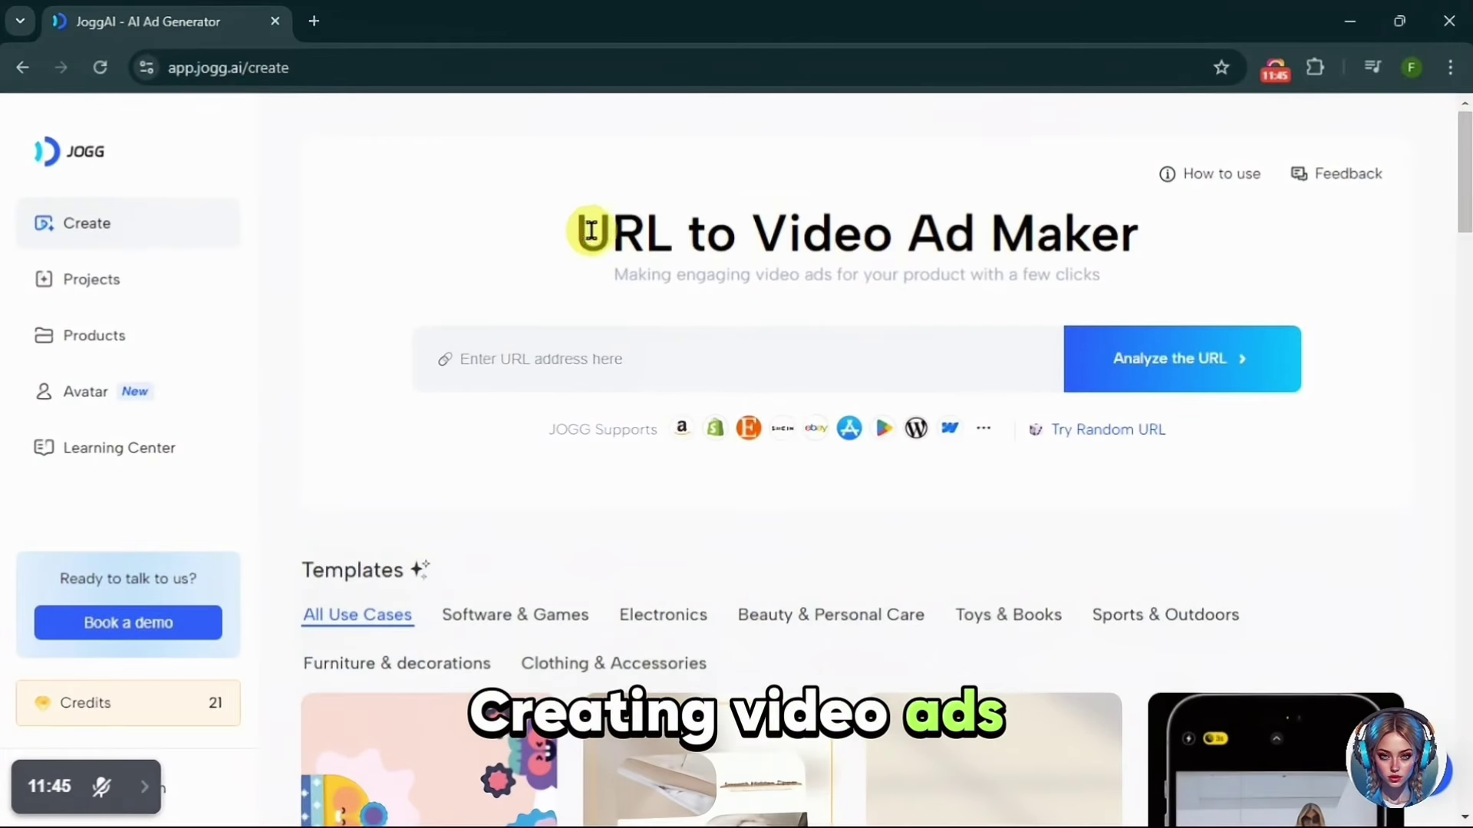
Highlight the URL to Video Ad Maker headline, then deselect it
left_click_drag(591, 231, 1181, 244)
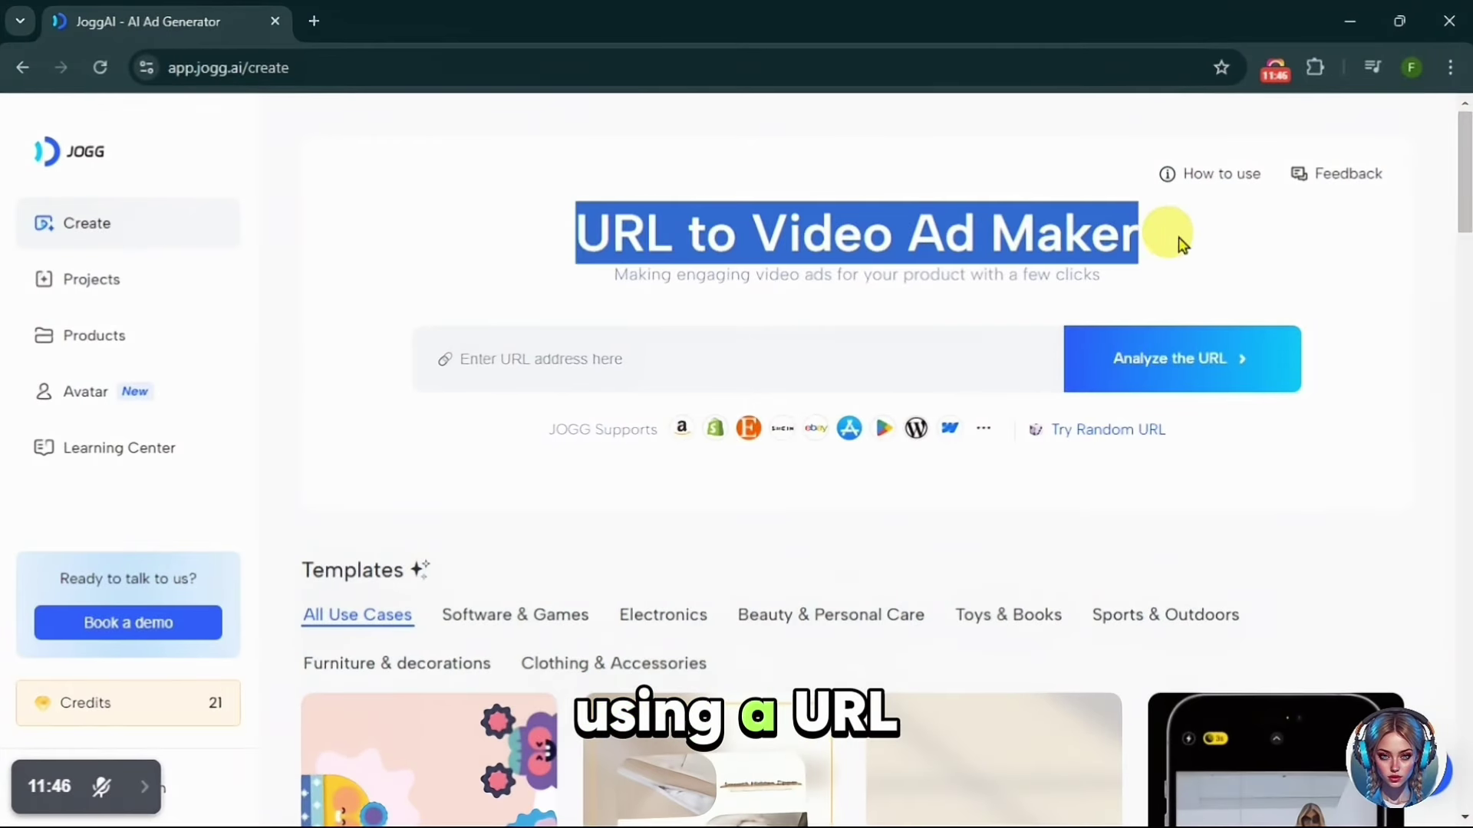
left_click(1362, 278)
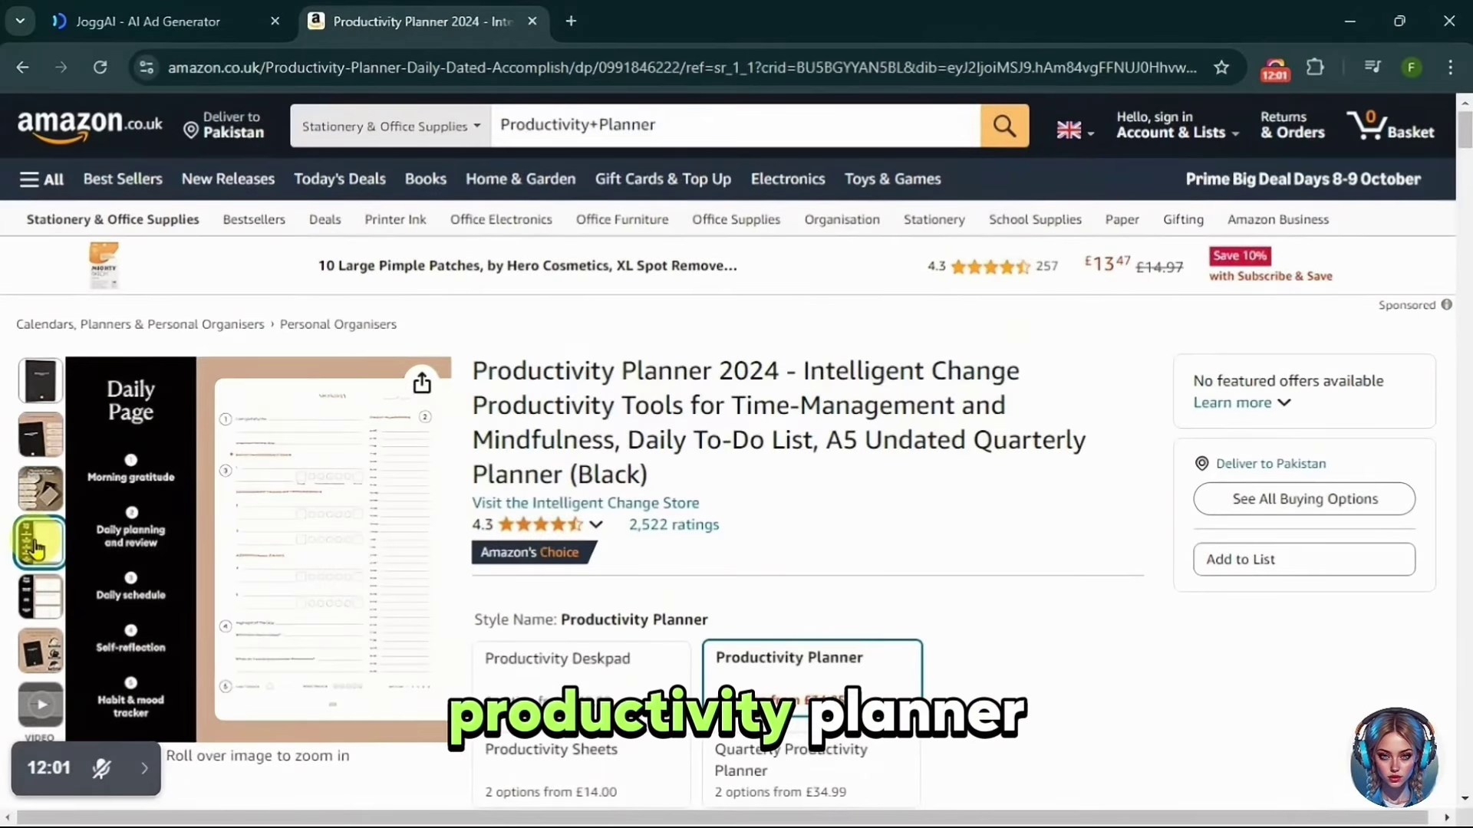
Copy the Amazon Productivity Planner page's web address
left_click(823, 67)
right_click(823, 68)
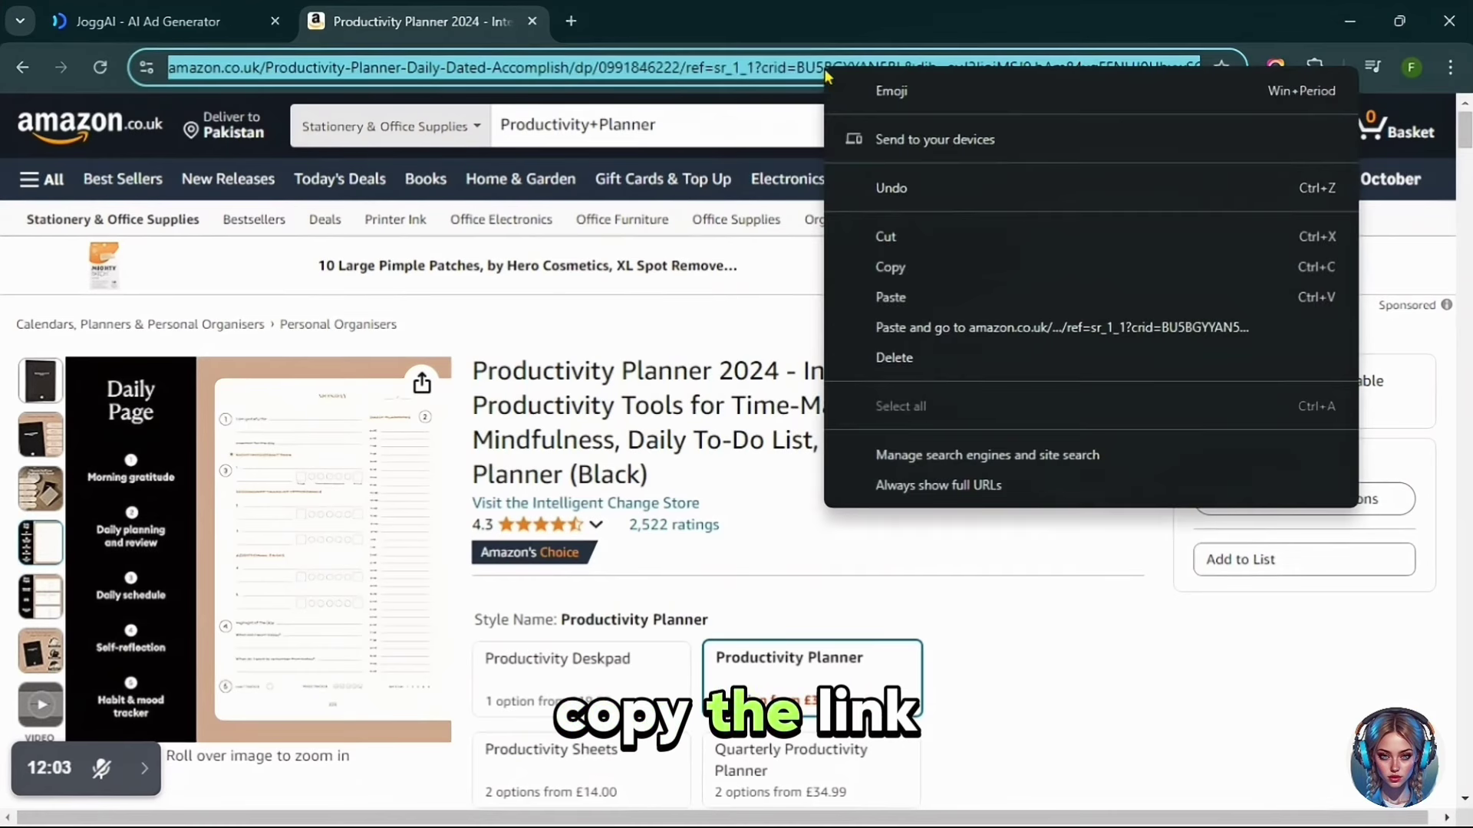
left_click(882, 267)
Paste the planner link into JoggAI's URL field and analyze it
left_click(115, 17)
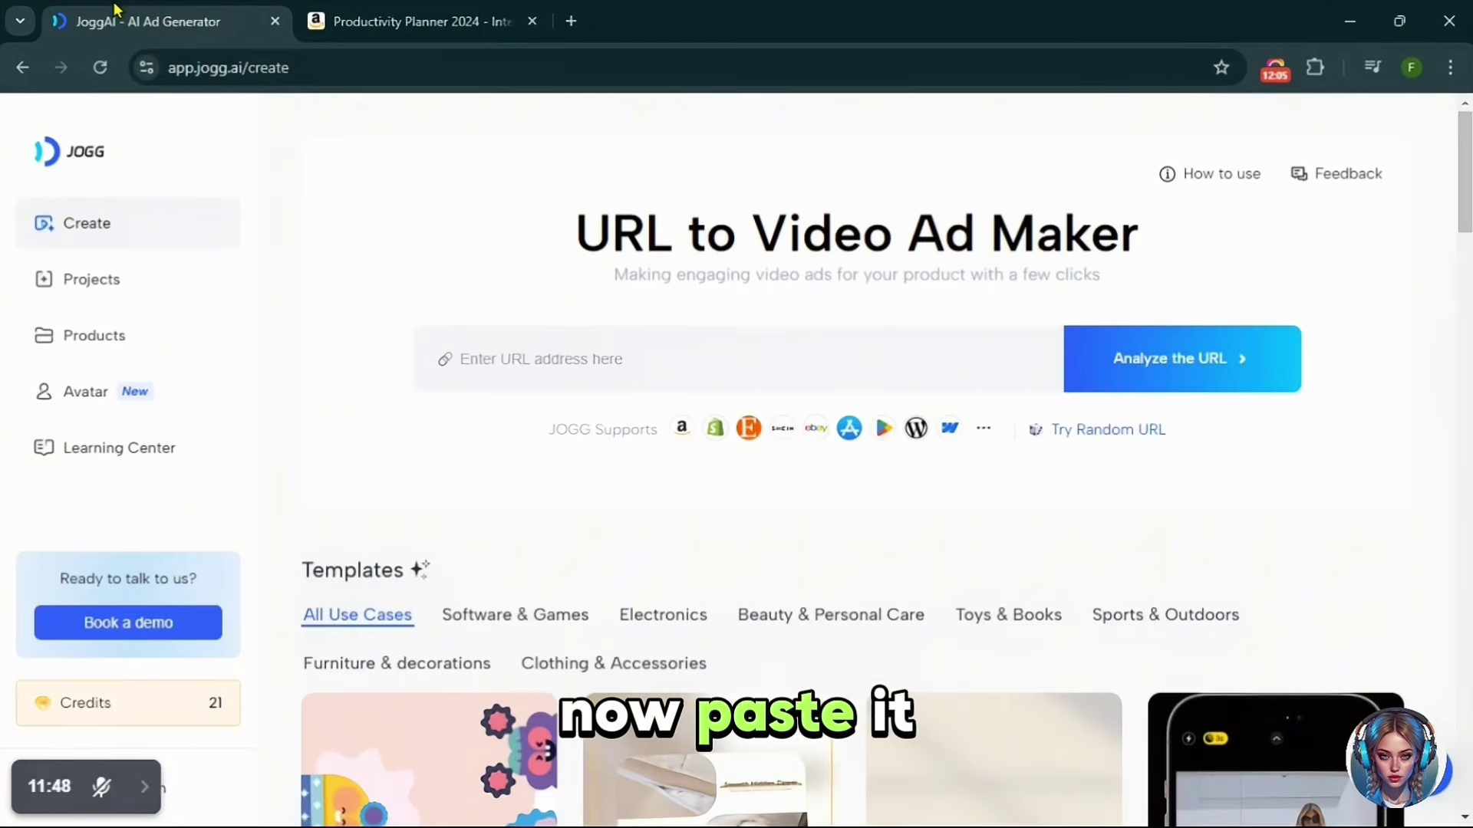
right_click(553, 357)
left_click(621, 568)
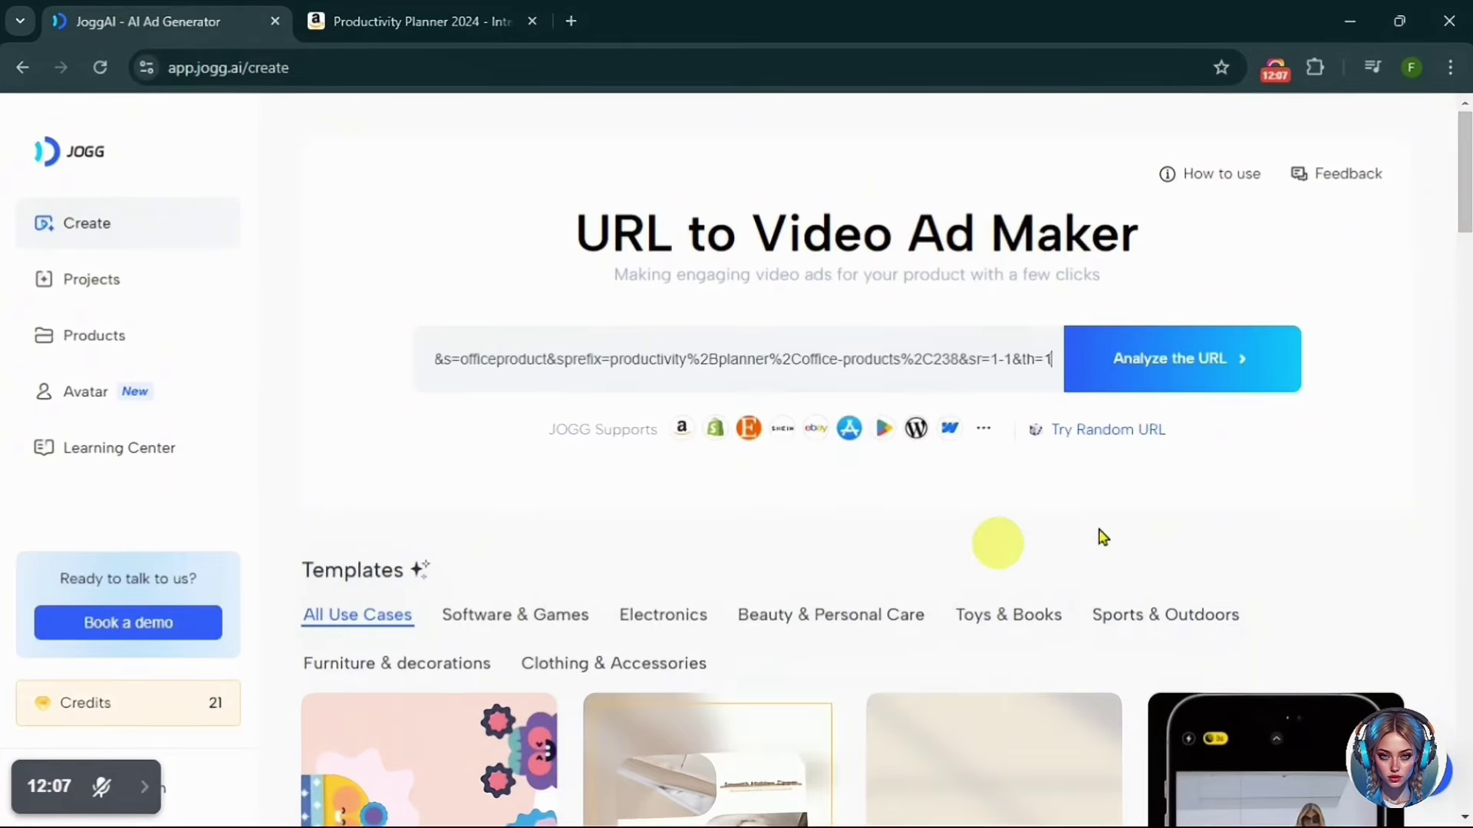
left_click(1189, 353)
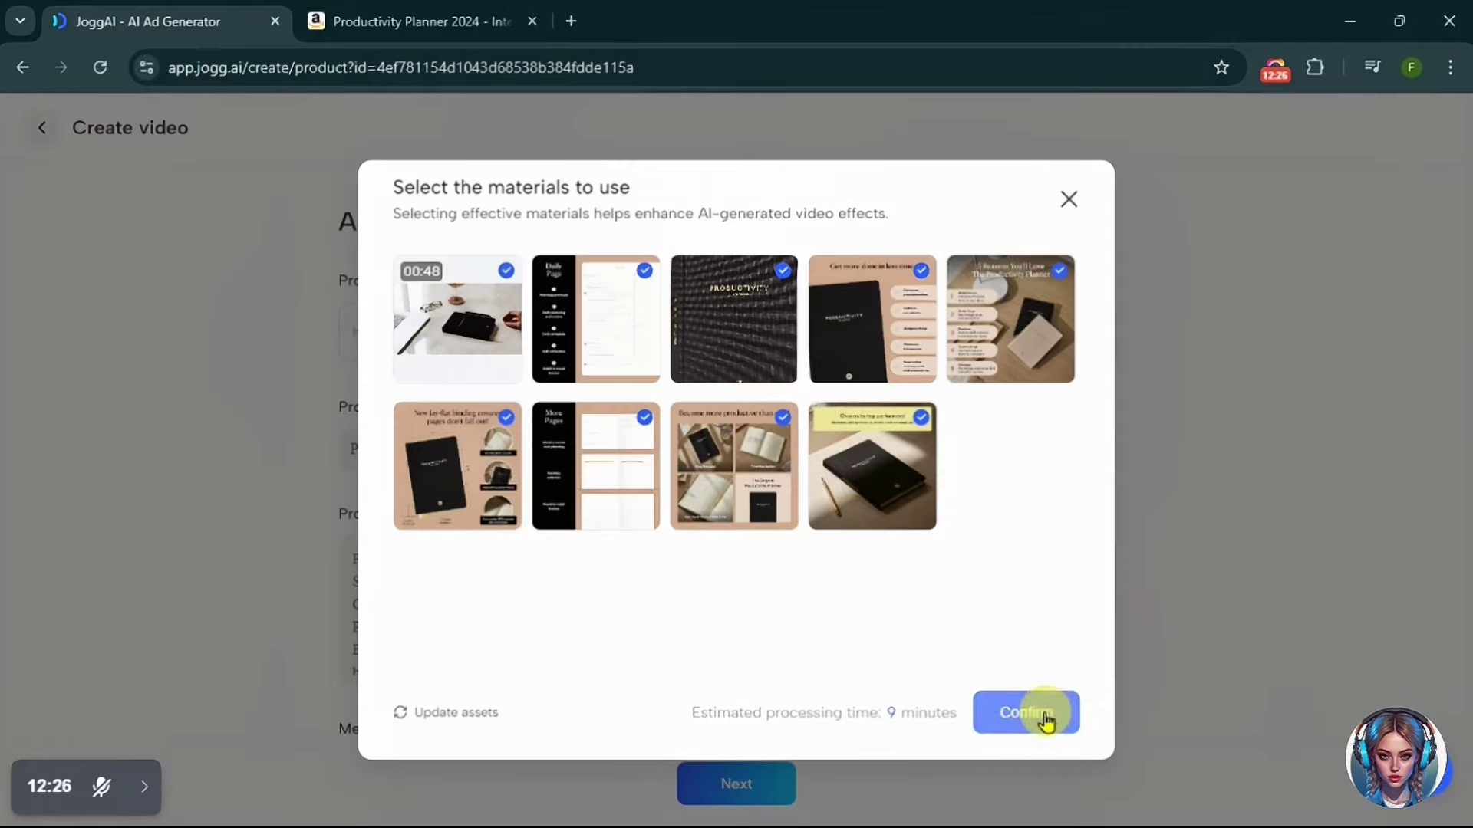
Confirm all nine product materials, review the product description, and continue to video settings
left_click(1042, 712)
scroll(1275, 635, "down", 2)
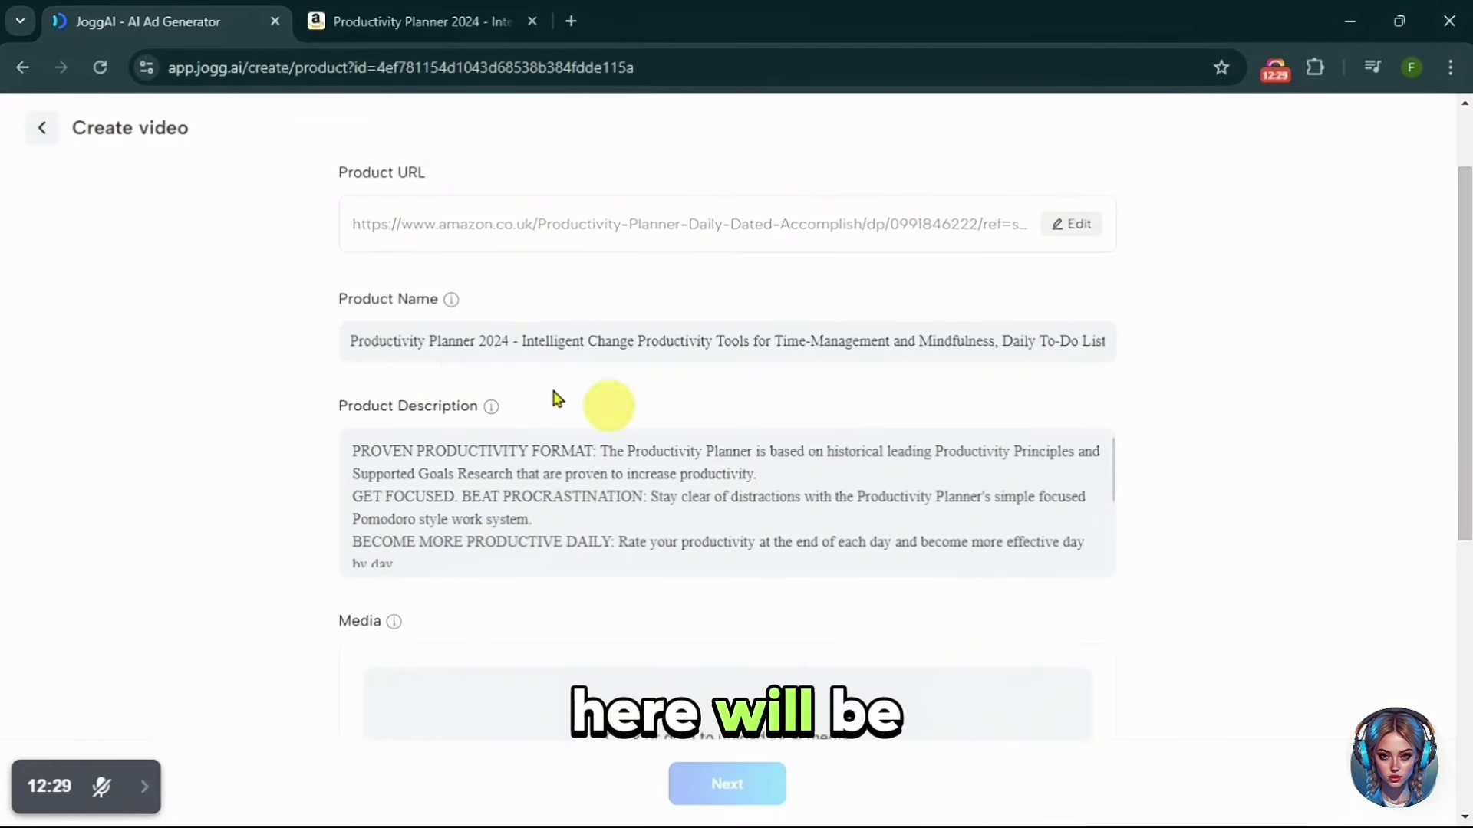
left_click_drag(1069, 477, 1223, 565)
left_click_drag(1463, 399, 1456, 664)
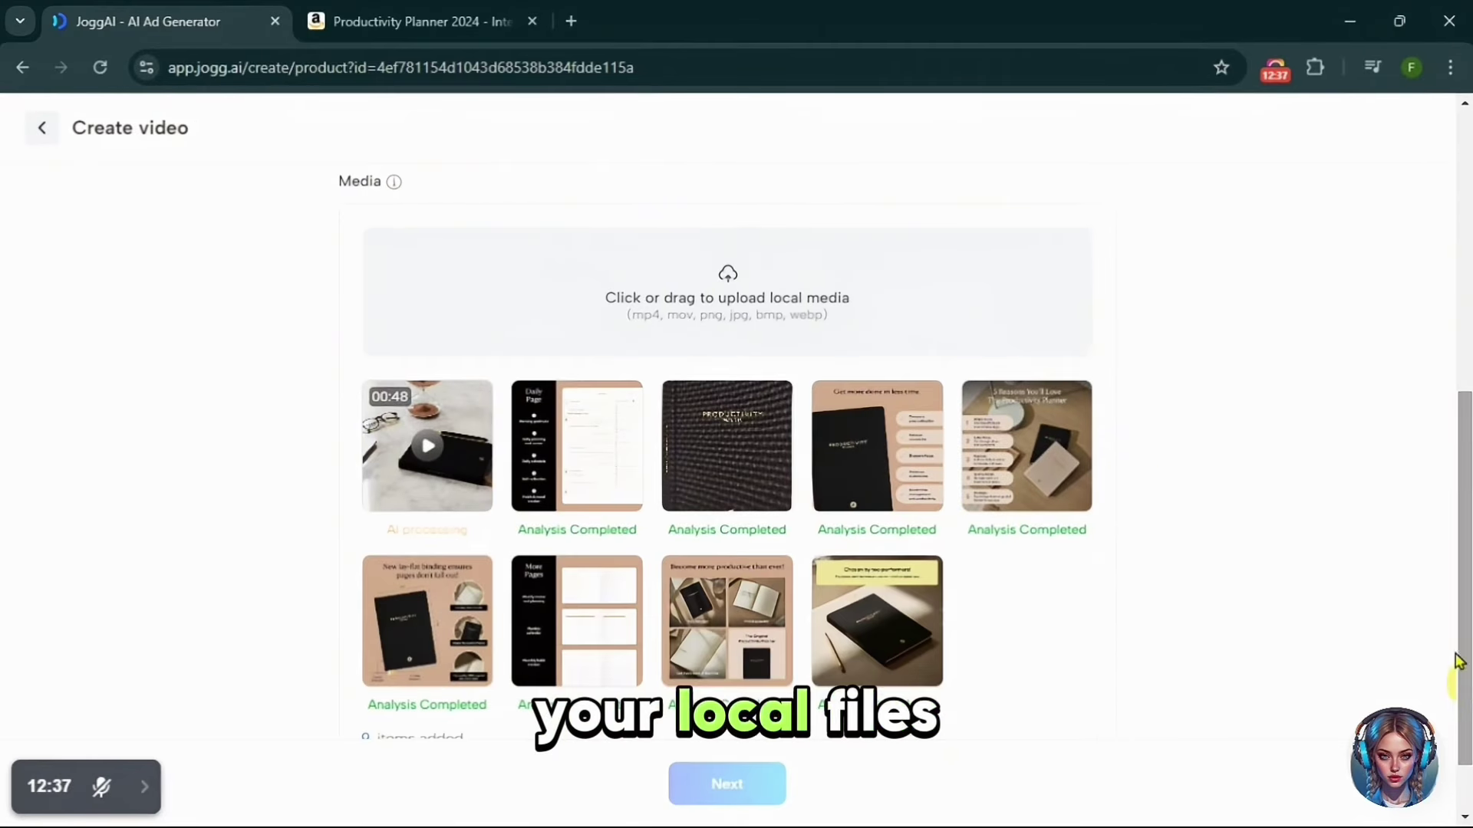
left_click_drag(1452, 493, 1452, 526)
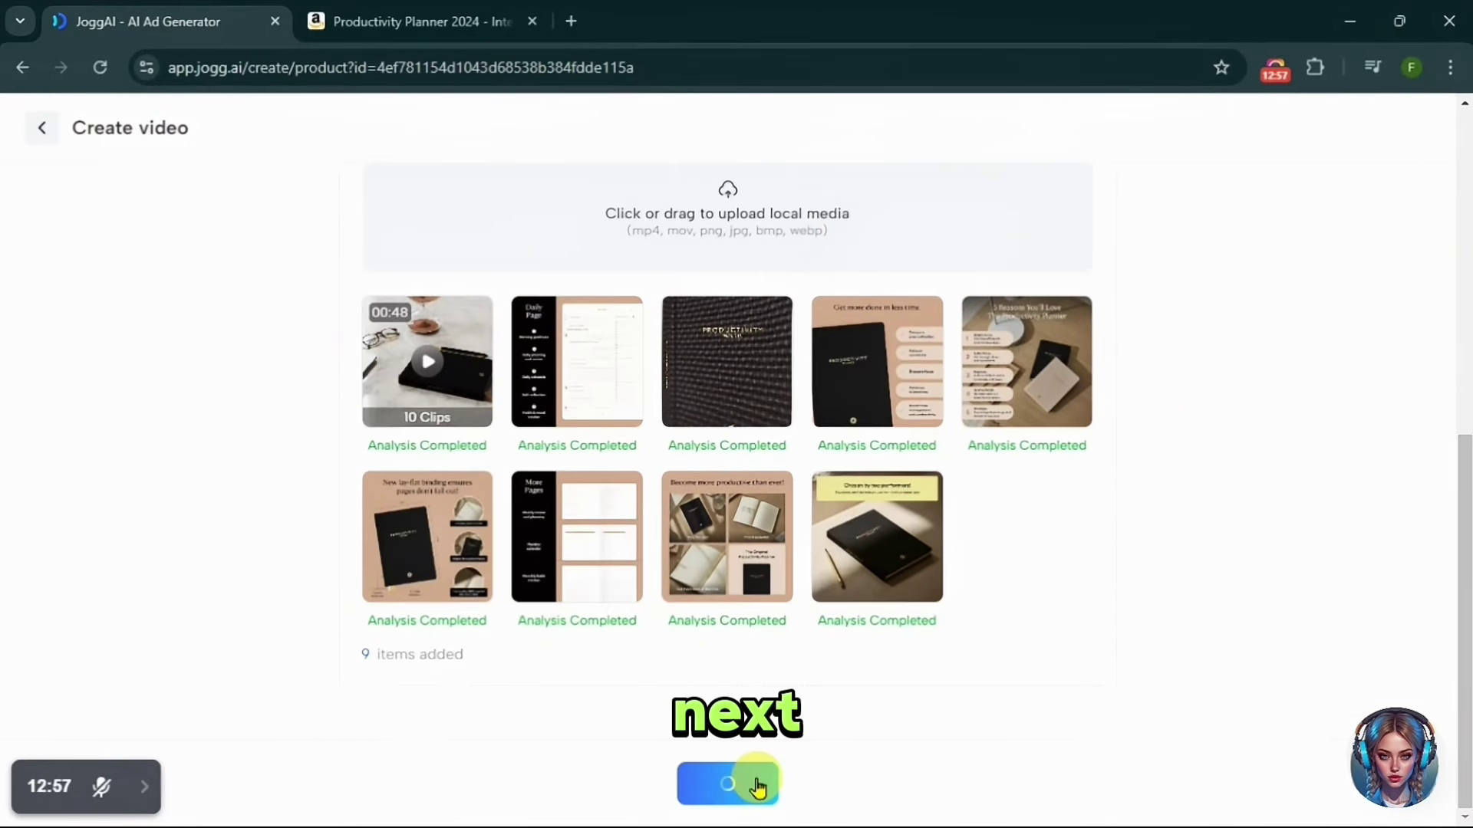
left_click(752, 783)
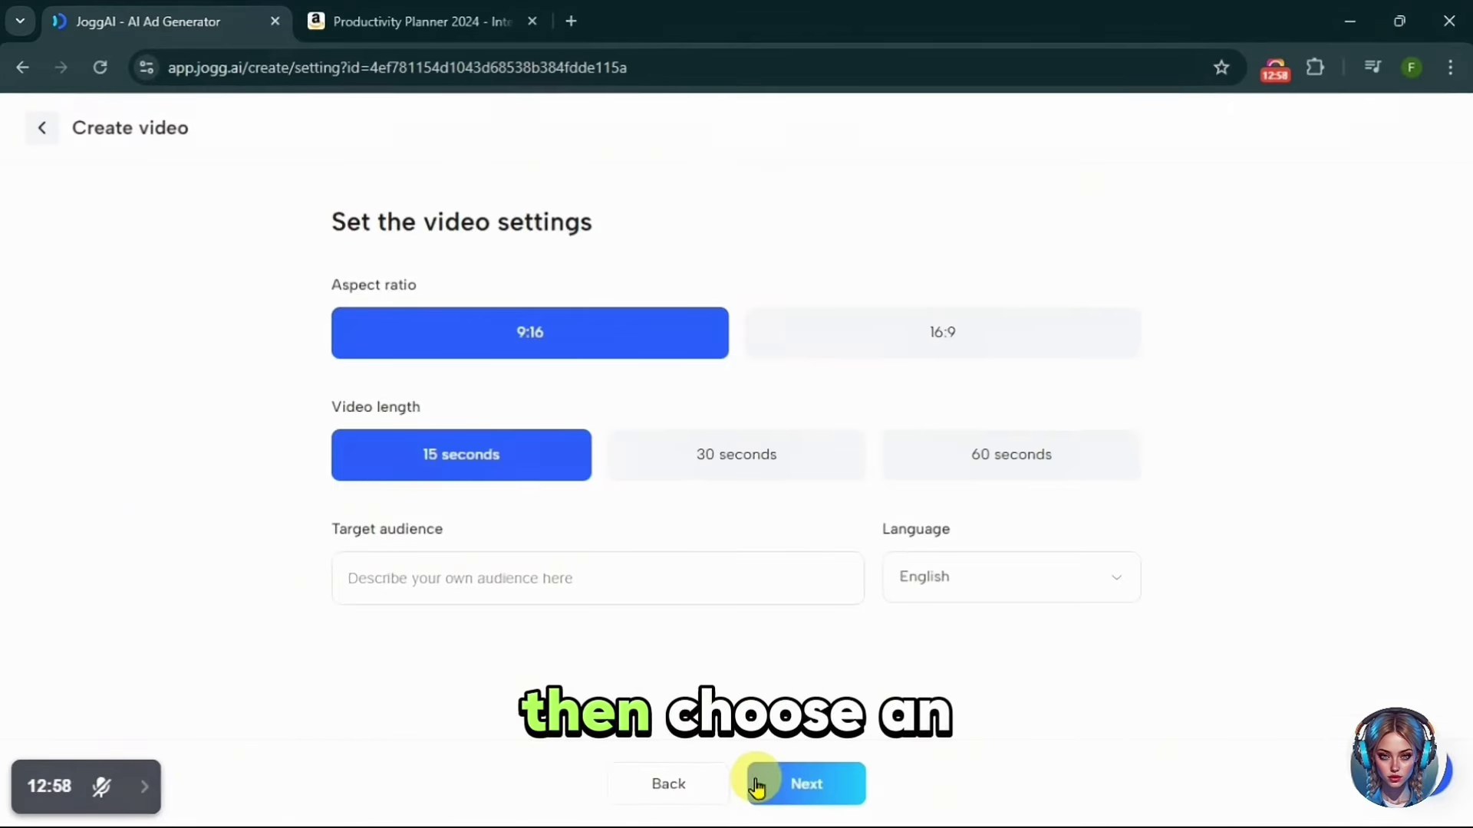
Keep the 9:16 aspect ratio and edit the target audience text to end with '& goal'
left_click(994, 317)
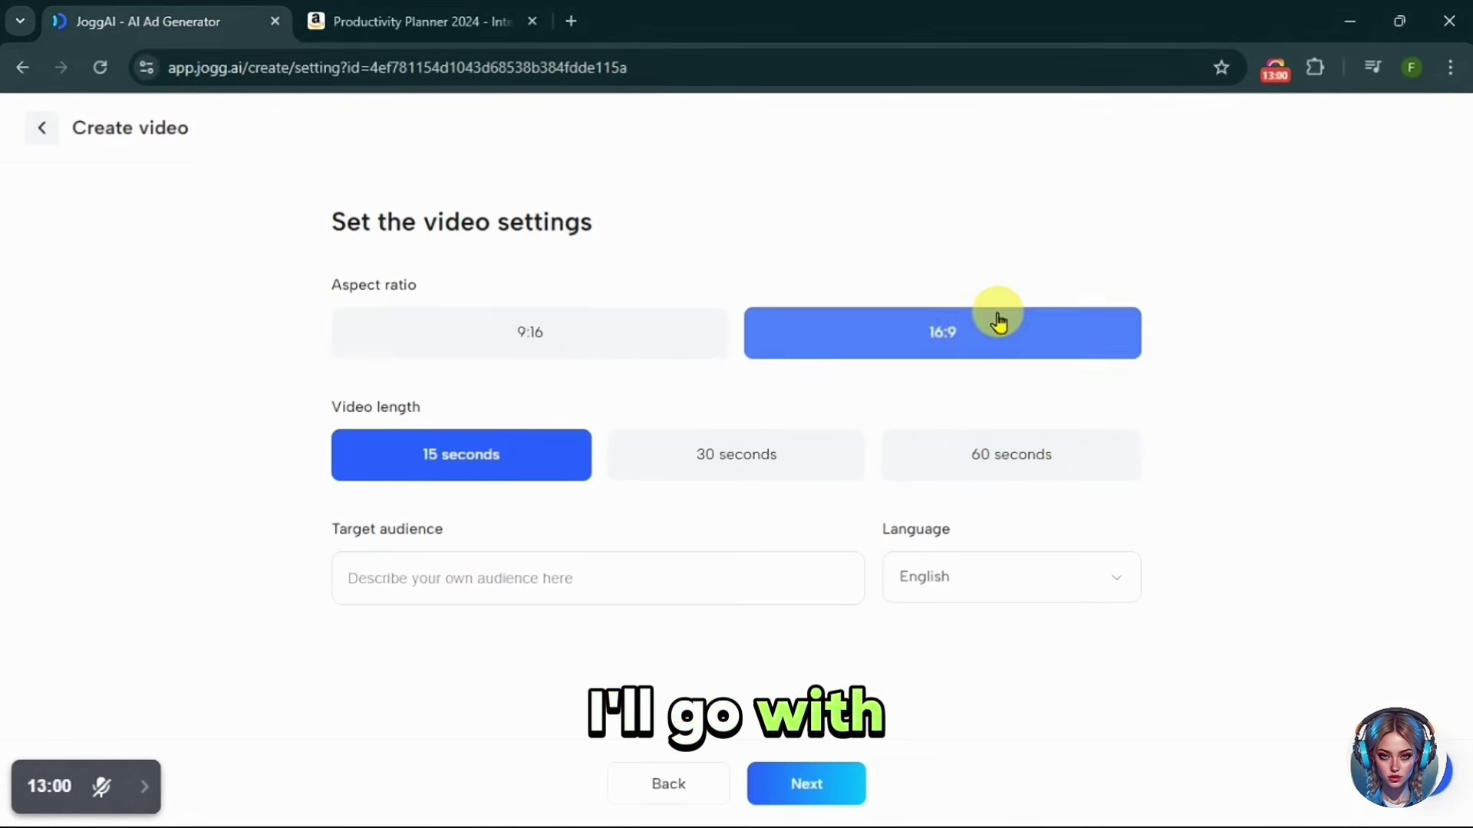
left_click(554, 330)
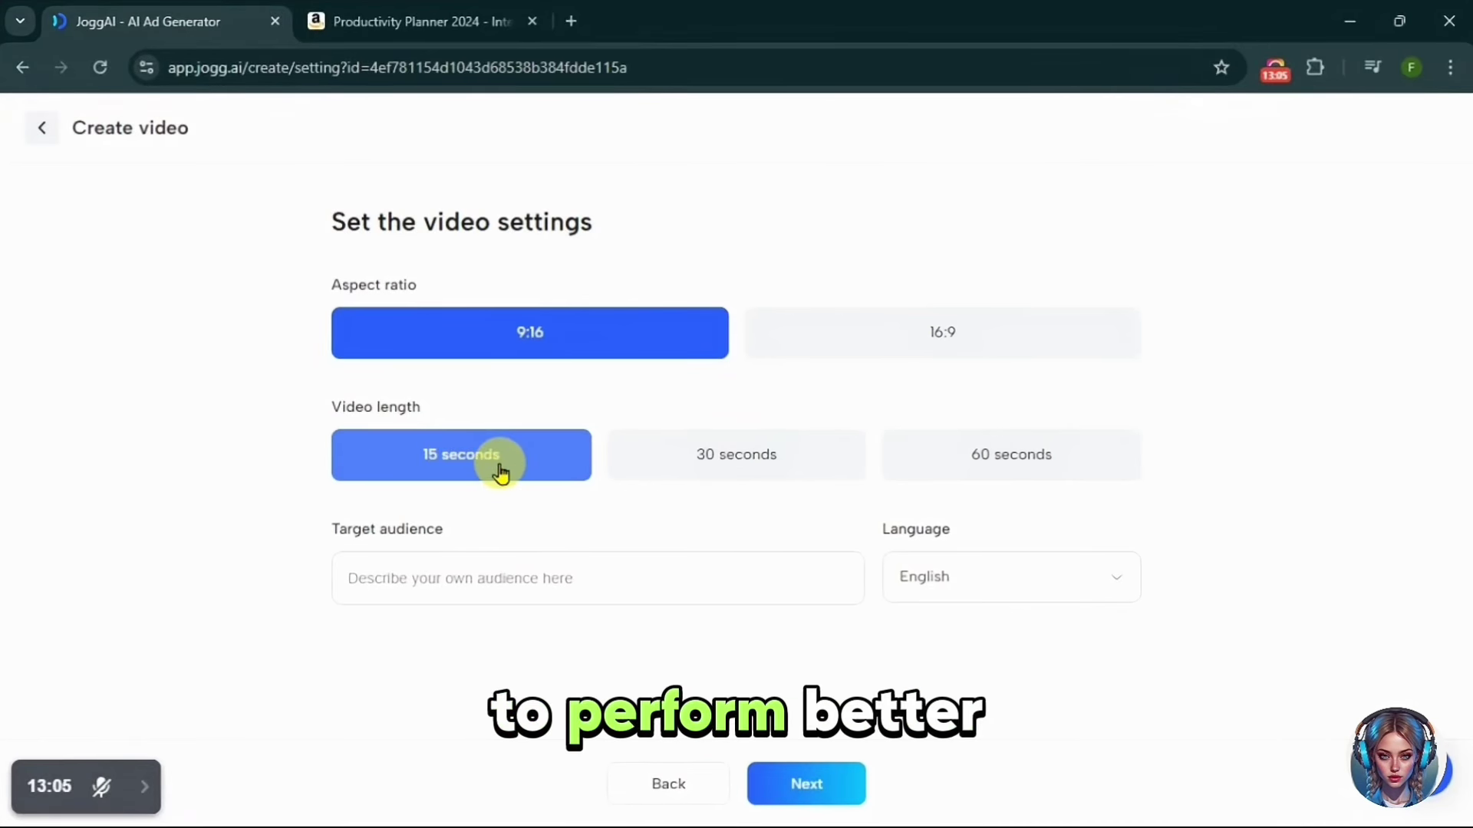
left_click(546, 576)
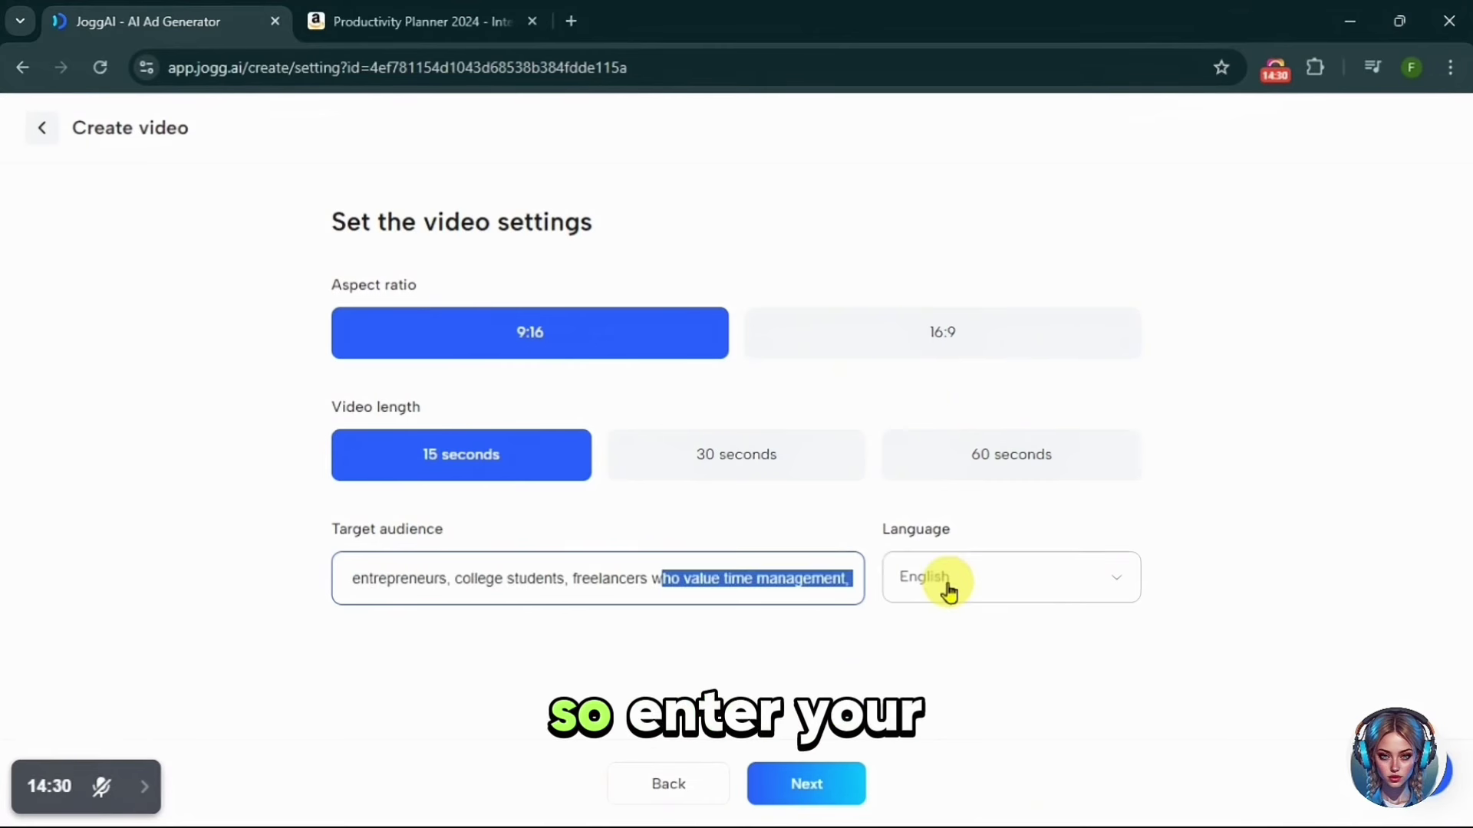
key("End")
type("AND")
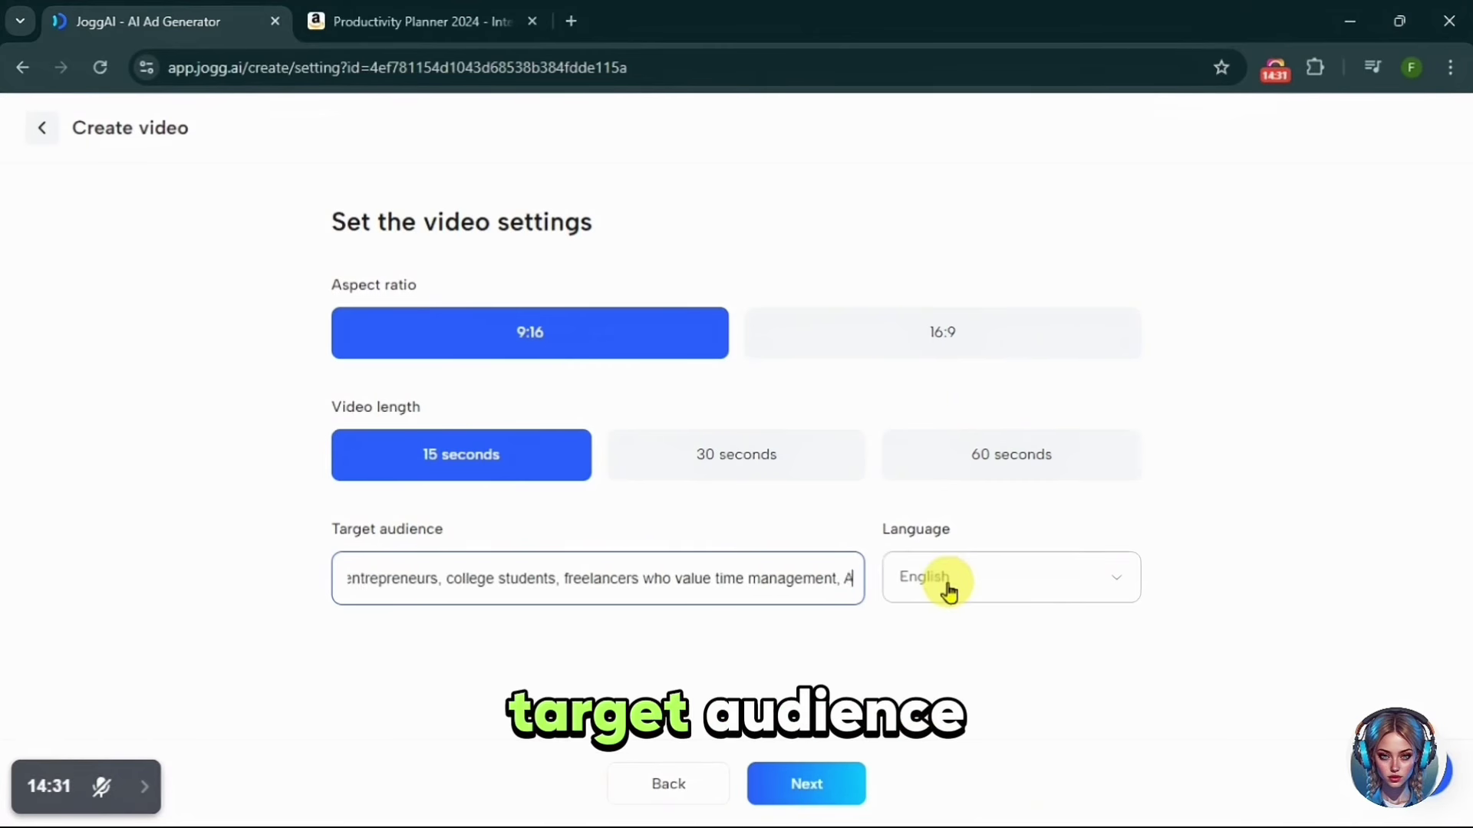
key("BackSpace")
key("BackSpace")
key("BackSpace")
type("and go")
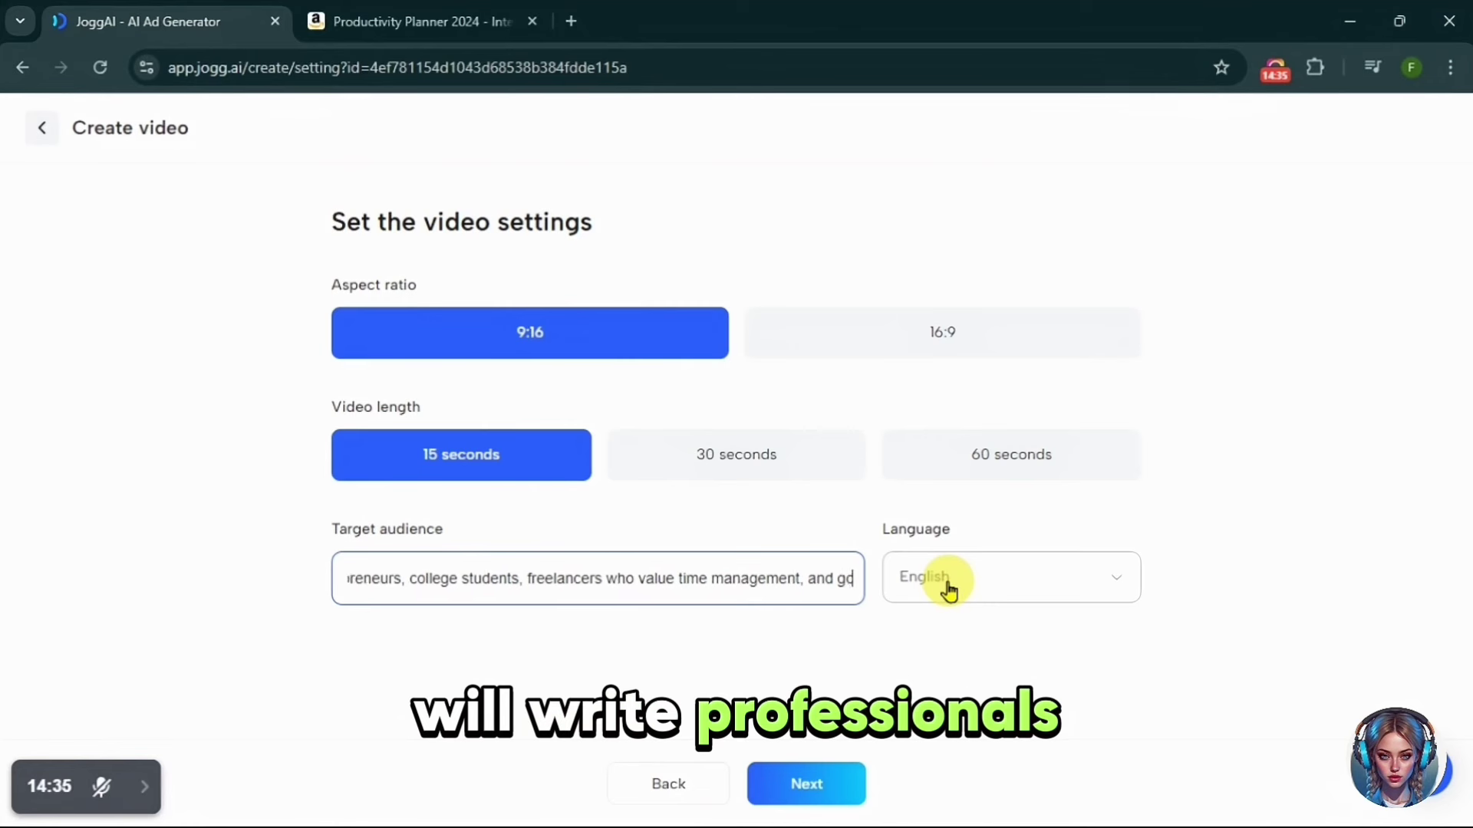
type("a")
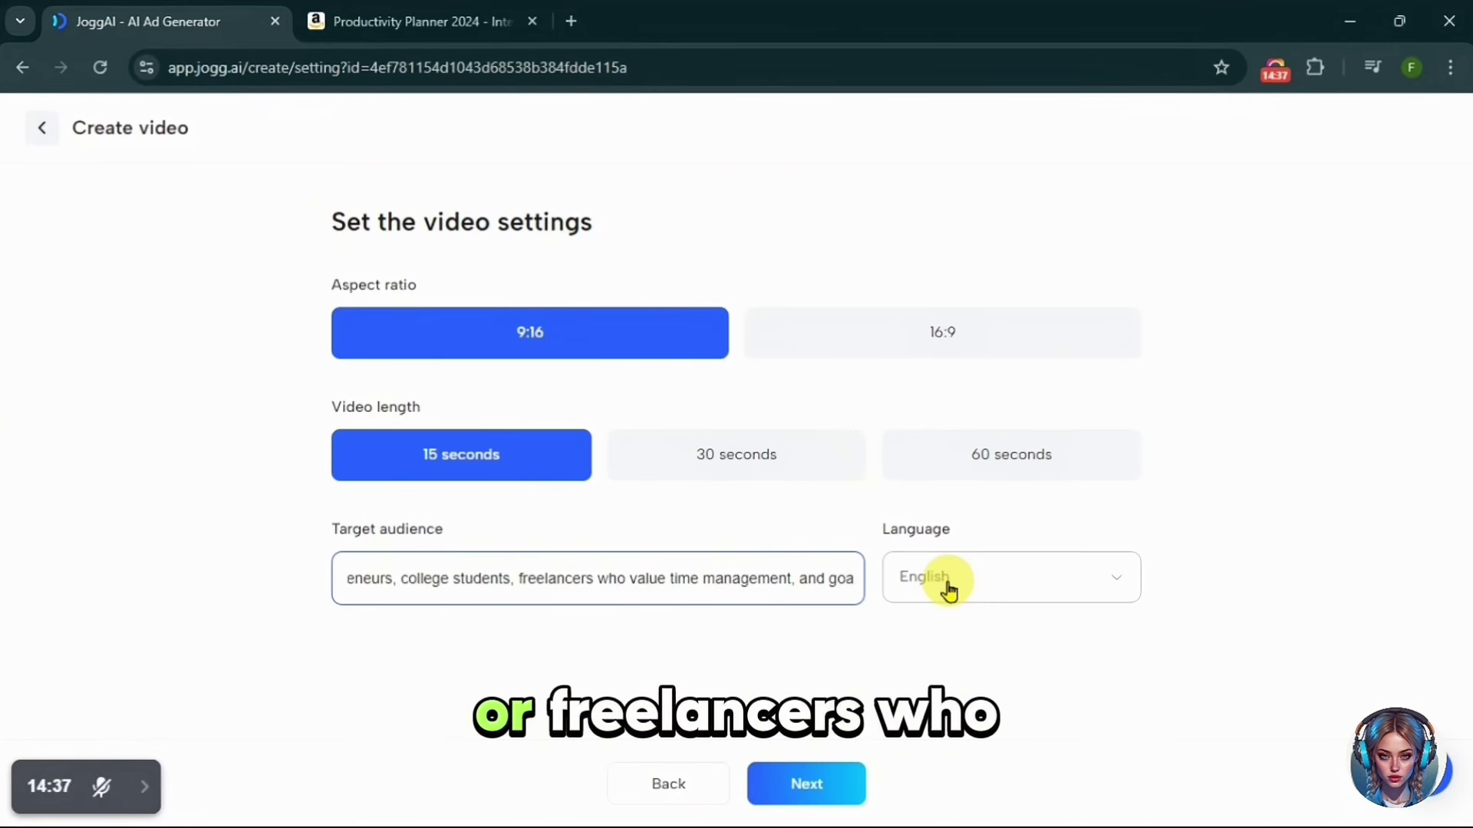
key("BackSpace")
key("BackSpace")
key("BackSpace")
key("BackSpace")
key("BackSpace")
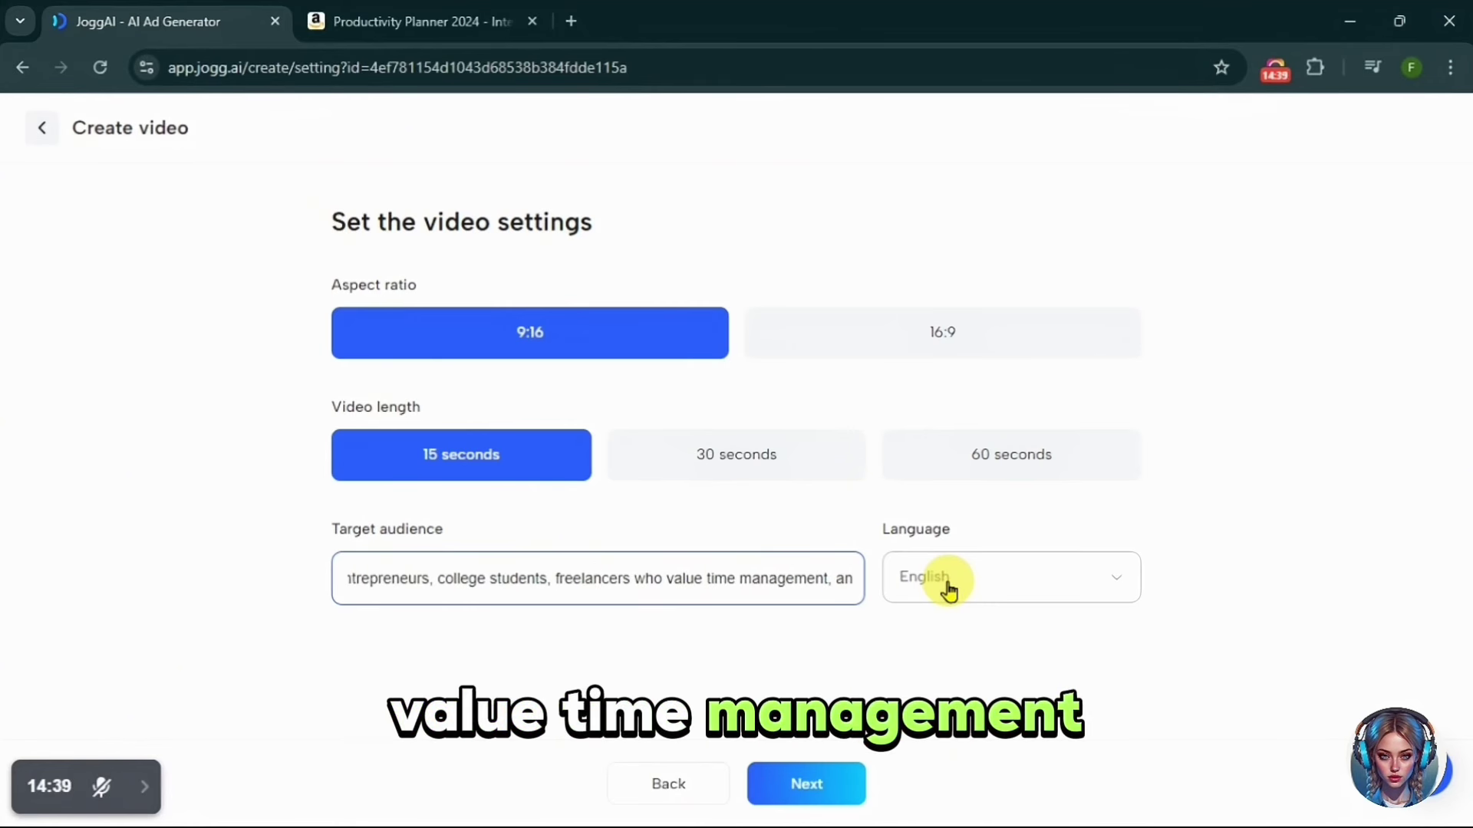
type("& goal")
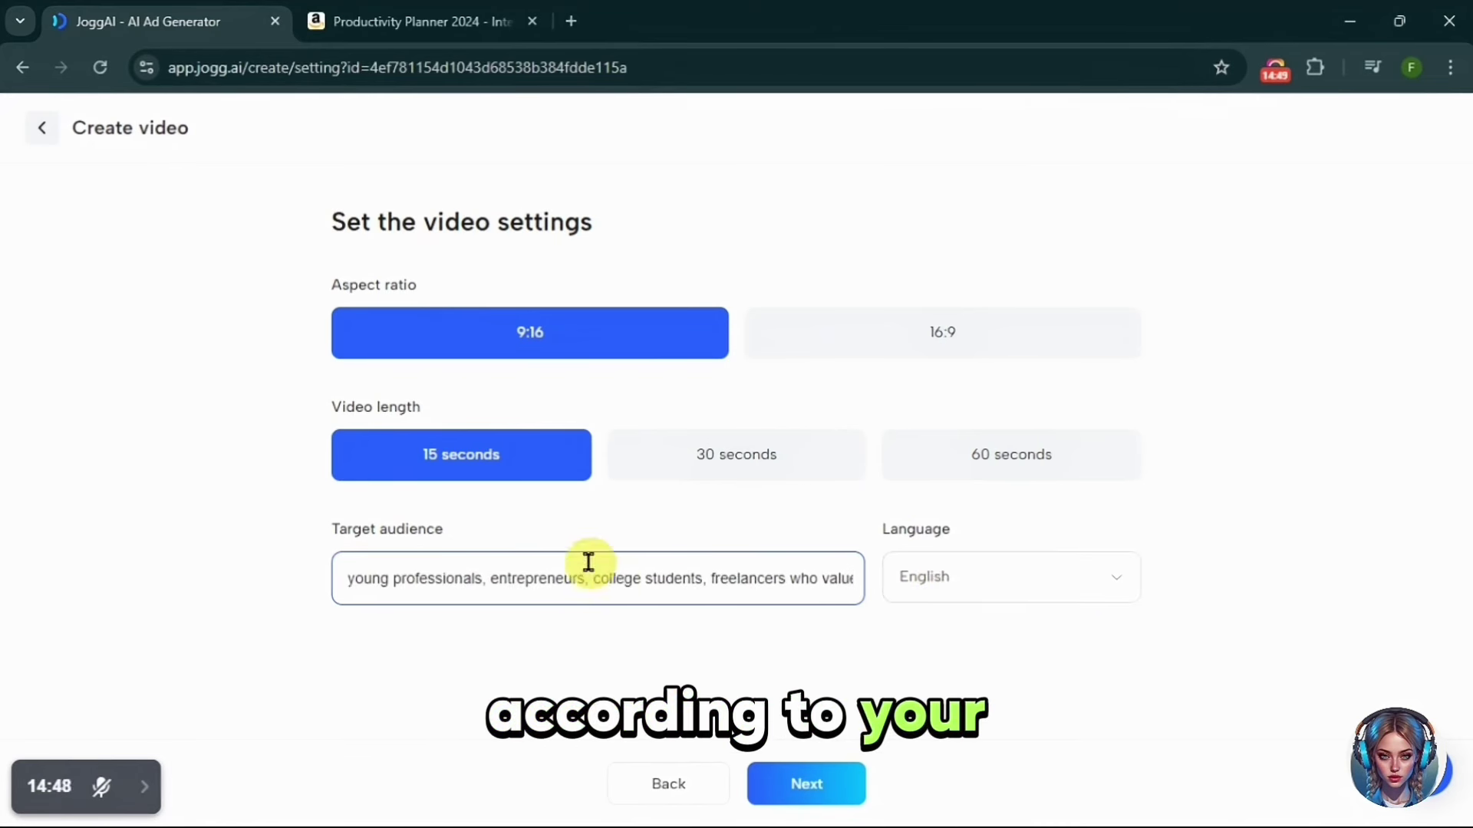
Keep English as the video language and generate the scripts
left_click(630, 577)
left_click(981, 590)
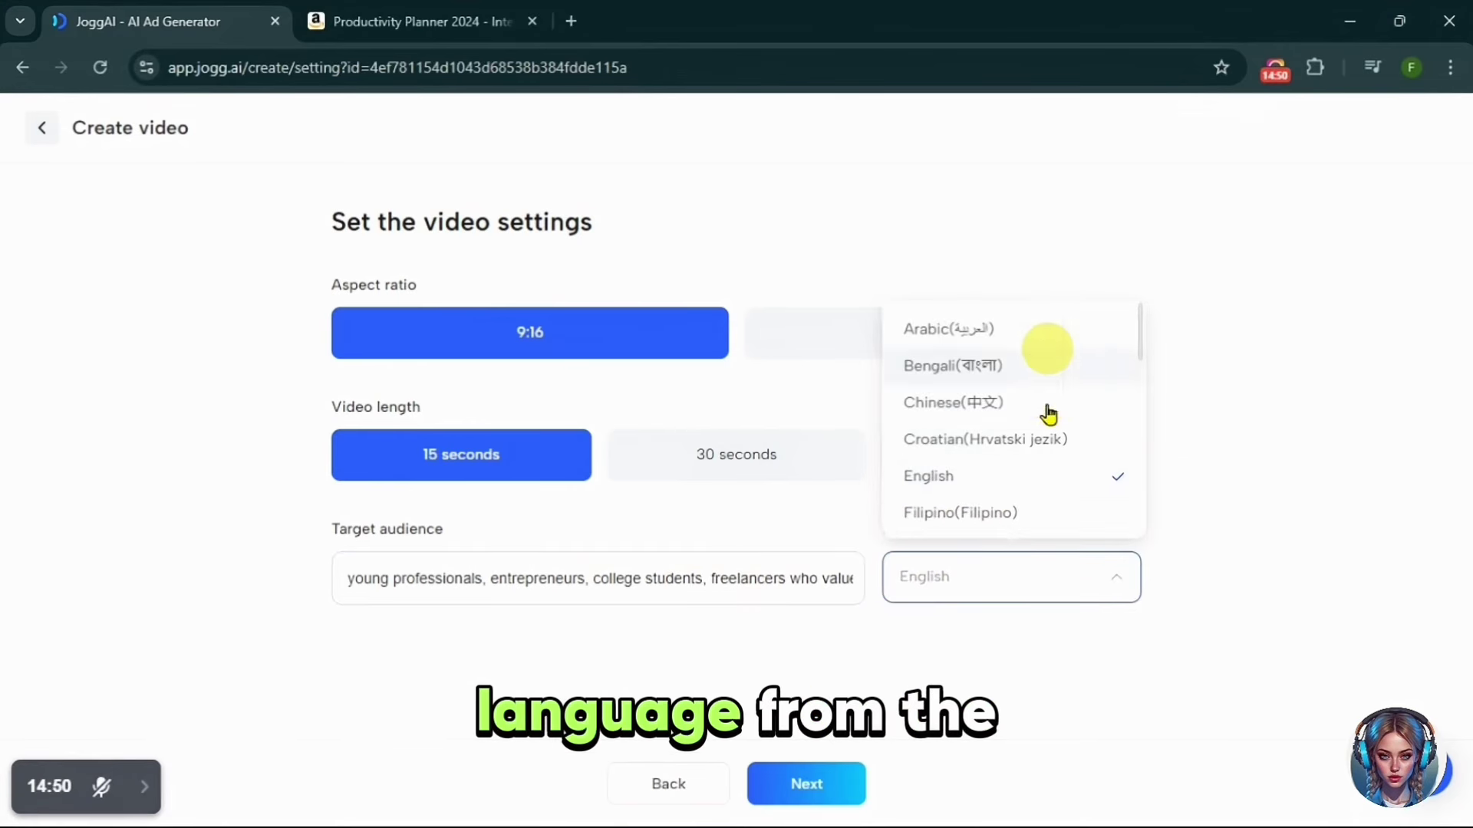
left_click_drag(1145, 347, 1351, 326)
left_click(1005, 485)
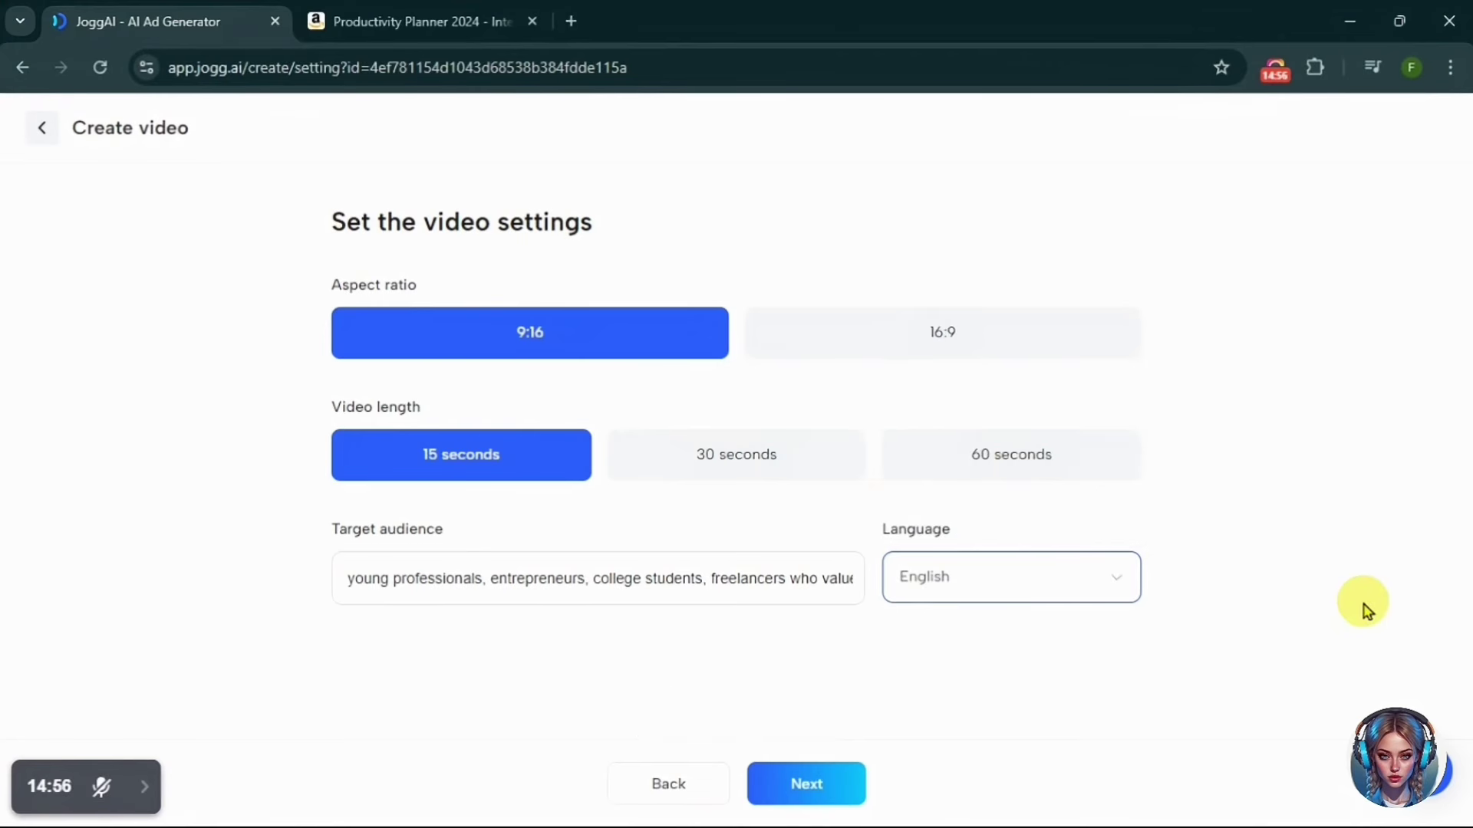
left_click(828, 782)
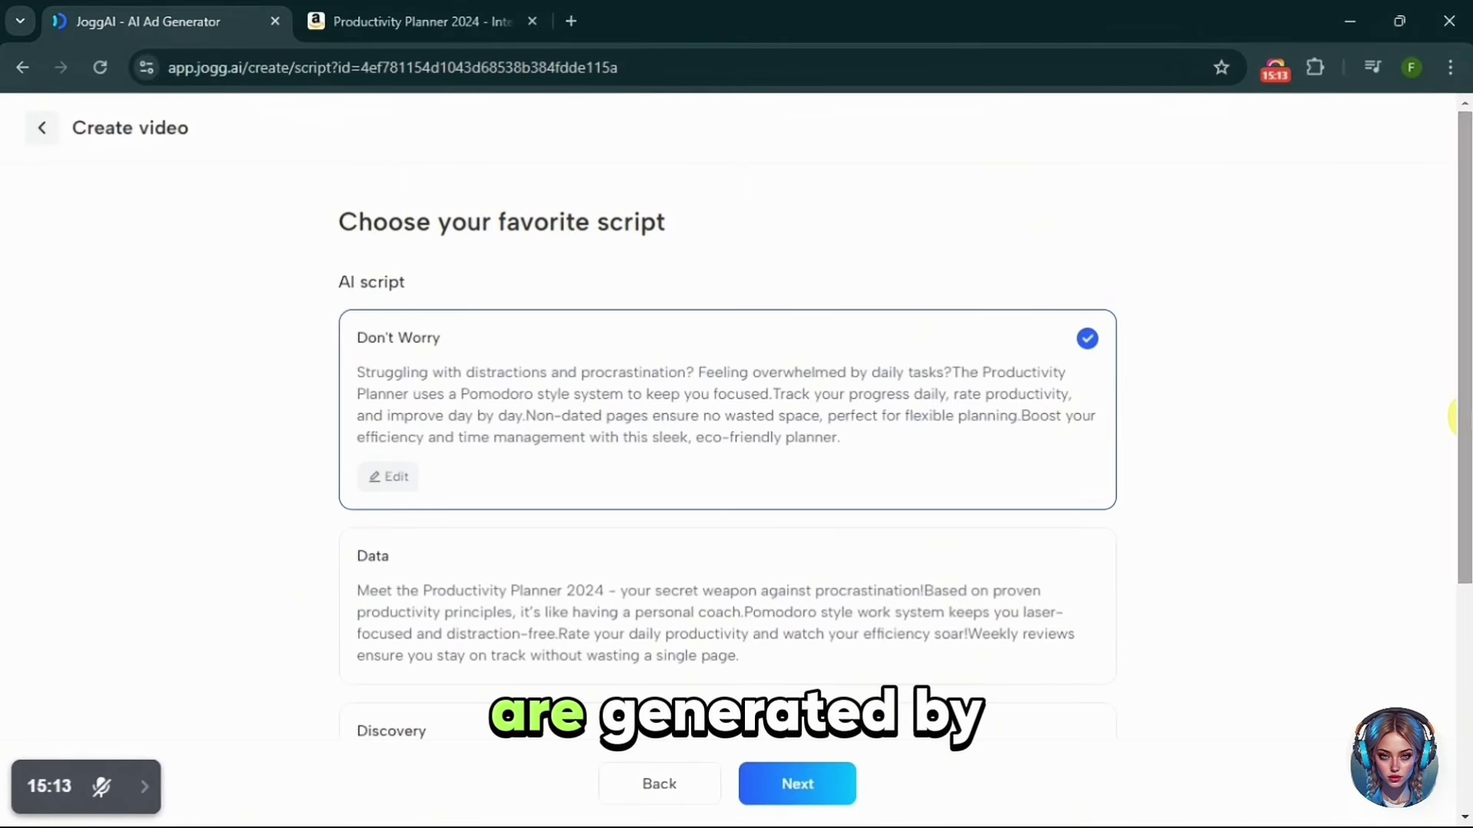
Pick the Discovery script, add spaces after 'distractions?' and before 'Ready', save, and continue
scroll(1455, 414, "down", 4)
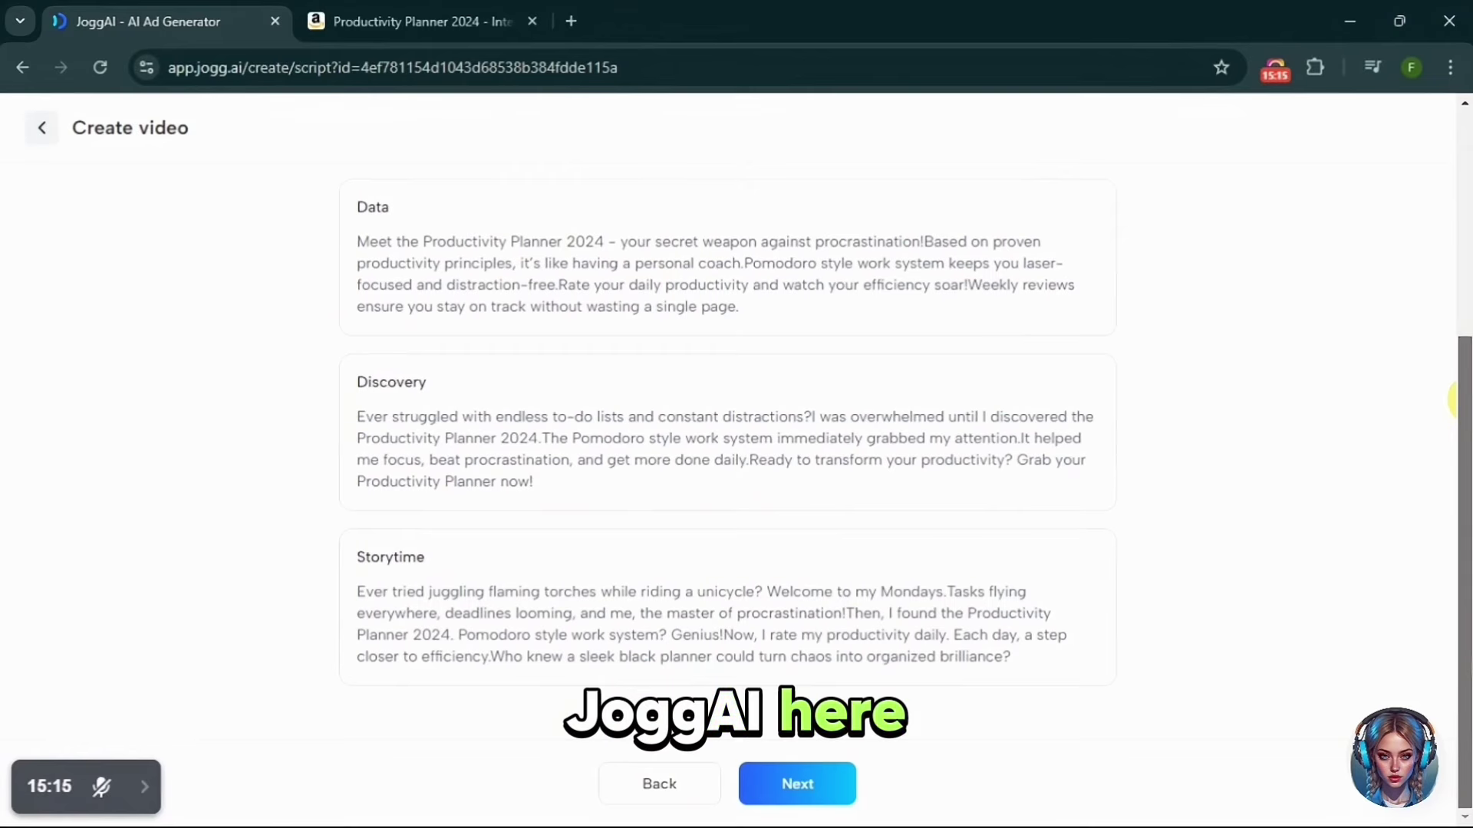
scroll(1456, 404, "up", 4)
left_click(945, 448)
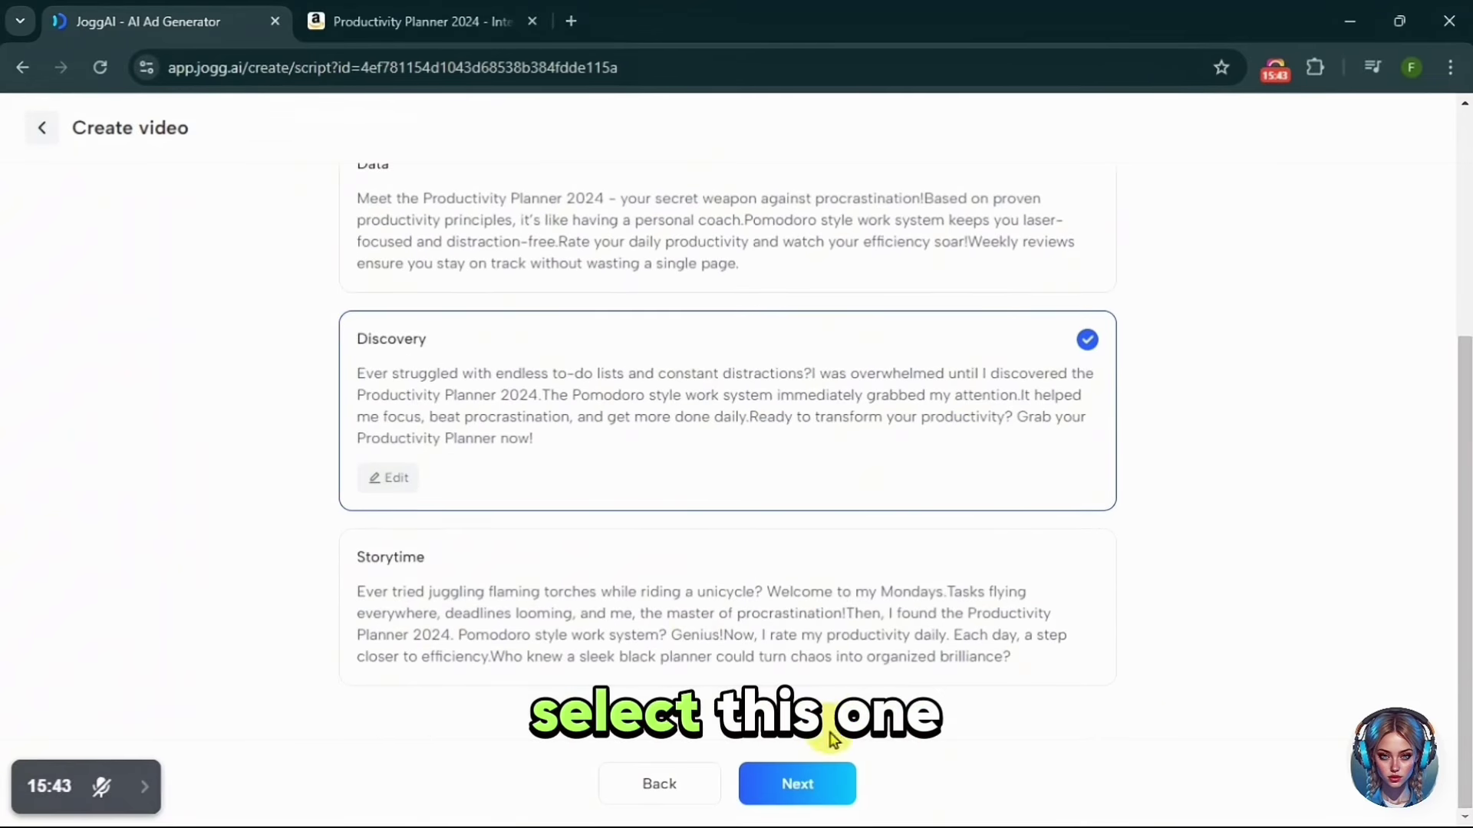
left_click(391, 479)
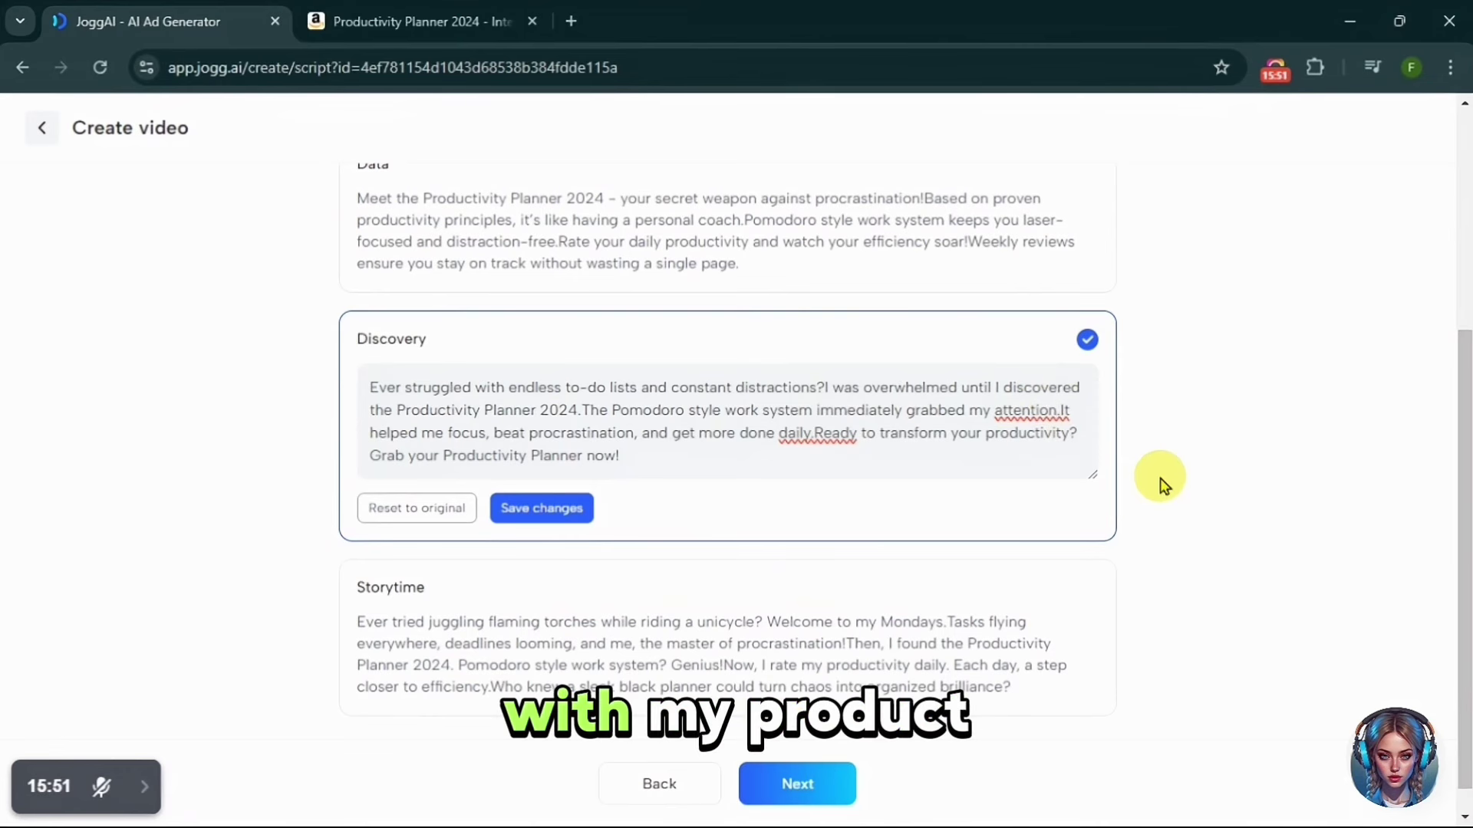
left_click(827, 388)
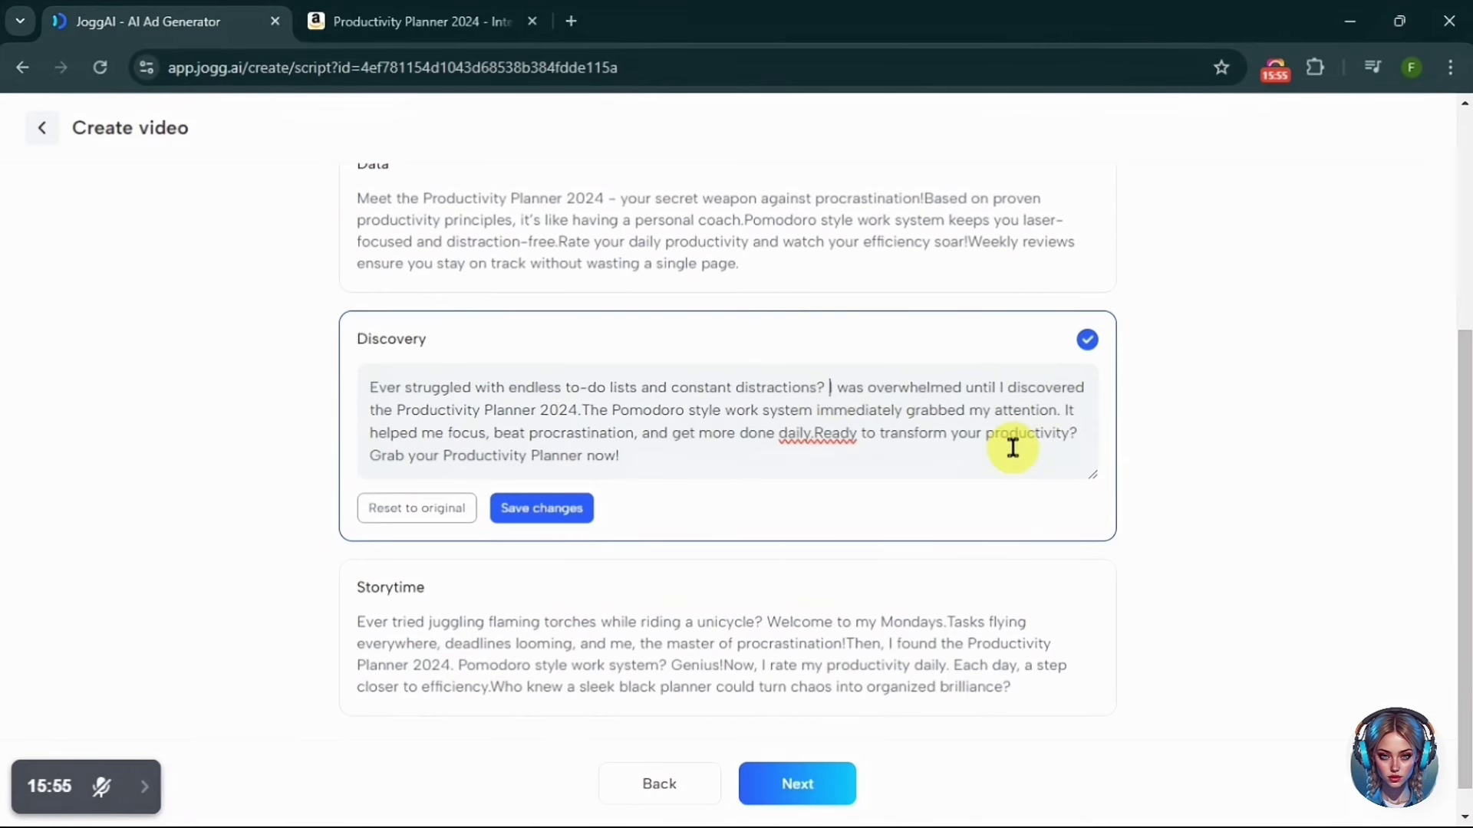
left_click(812, 433)
left_click(529, 508)
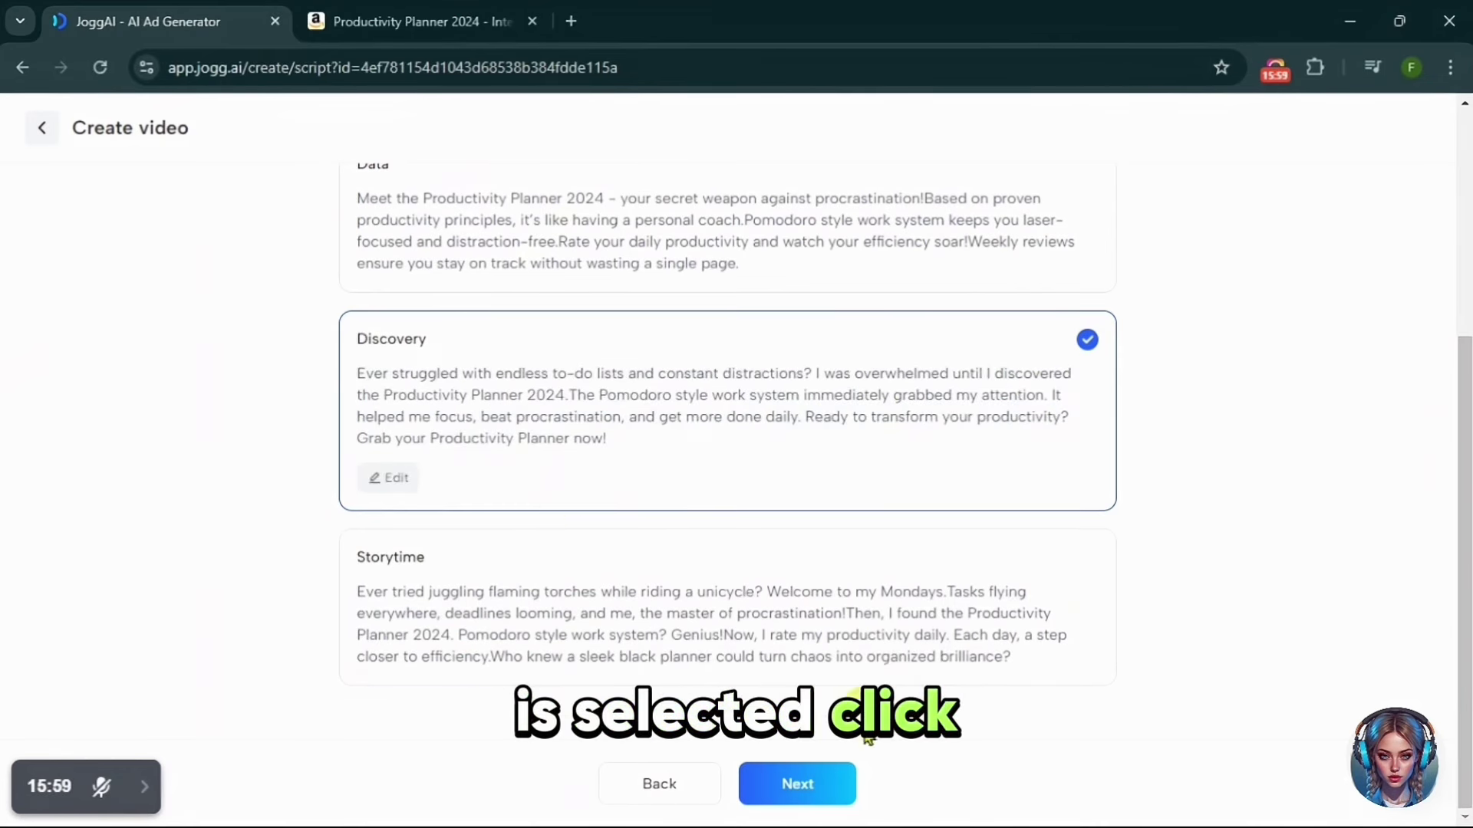
left_click(798, 783)
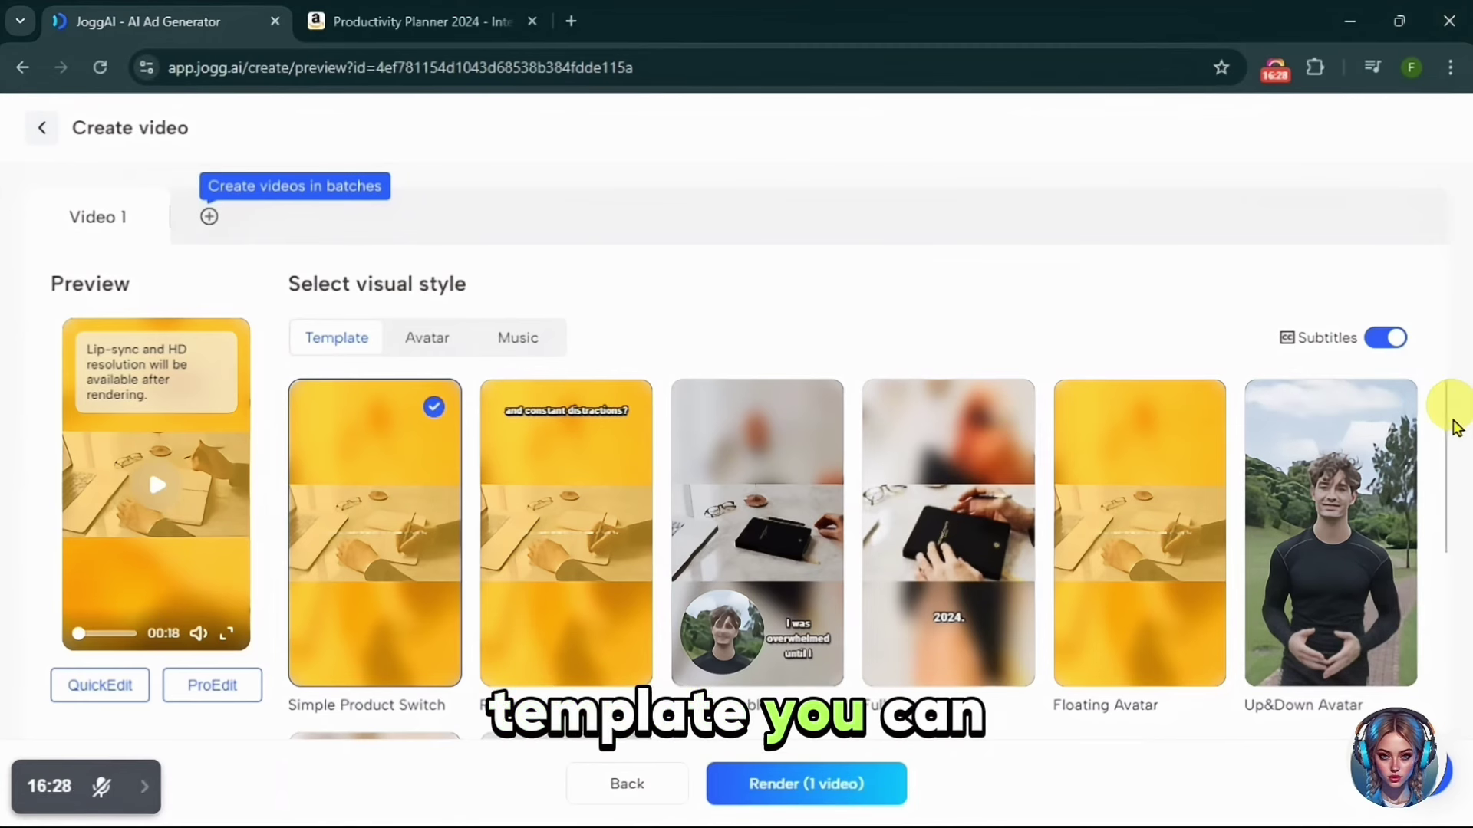
Apply the Avatar Bubble template with Chilled_Hip_Hop background music and render the video
mouse_move(1445, 433)
left_mouse_down()
mouse_move(1456, 615)
mouse_move(1467, 447)
left_mouse_up()
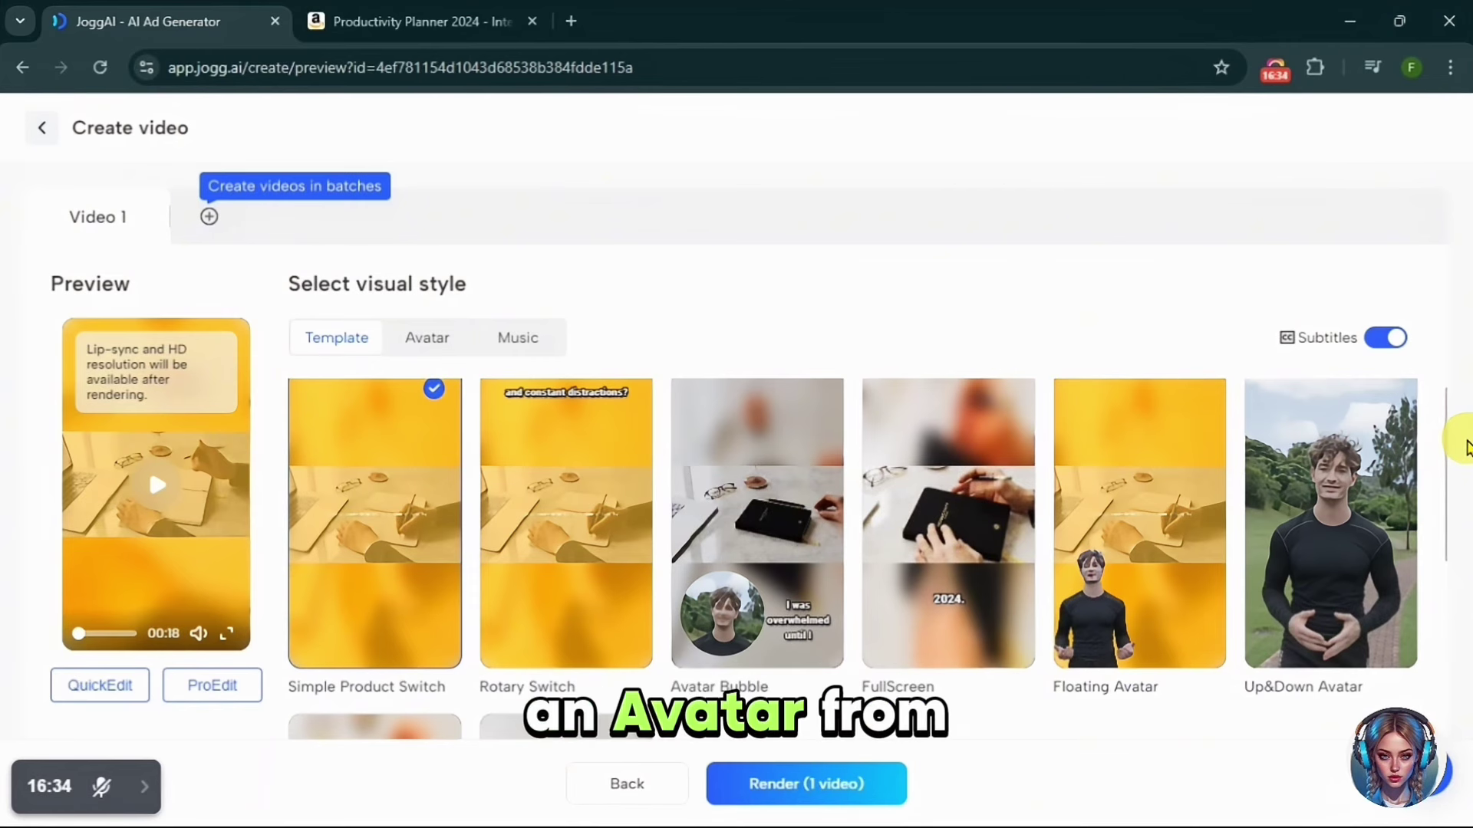
left_click(797, 506)
left_click(509, 340)
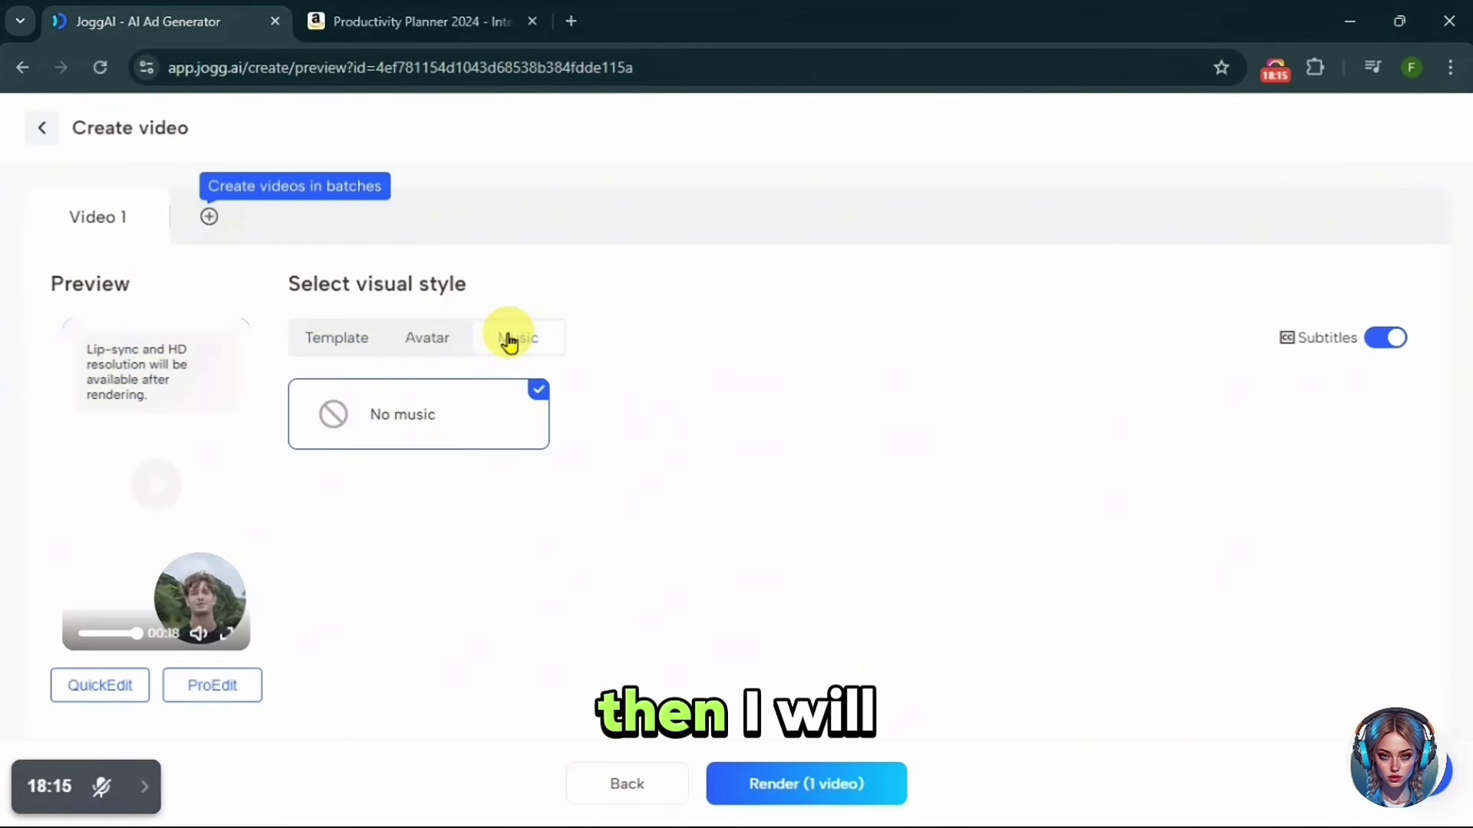
left_click(740, 411)
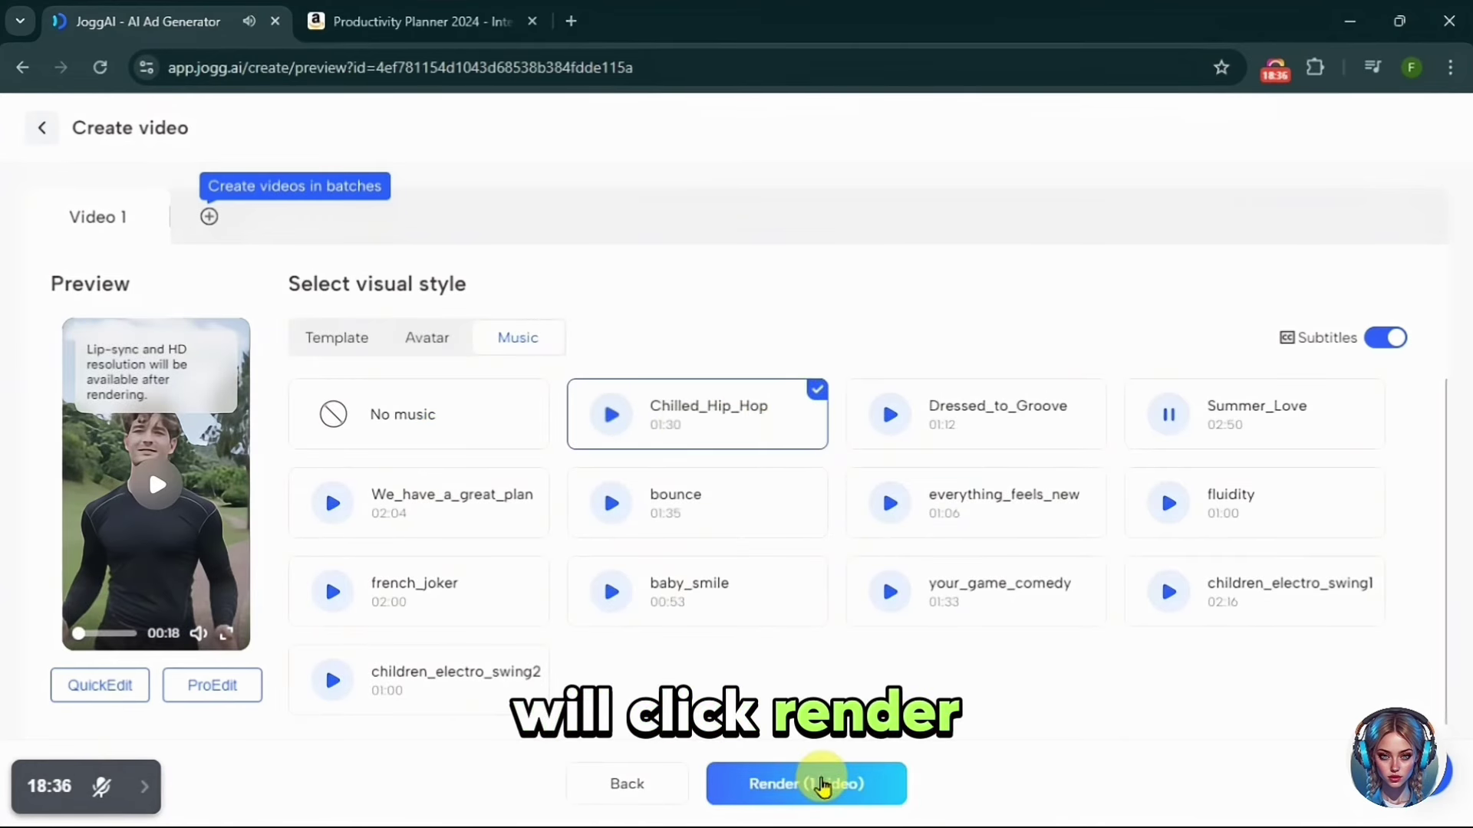
left_click(822, 784)
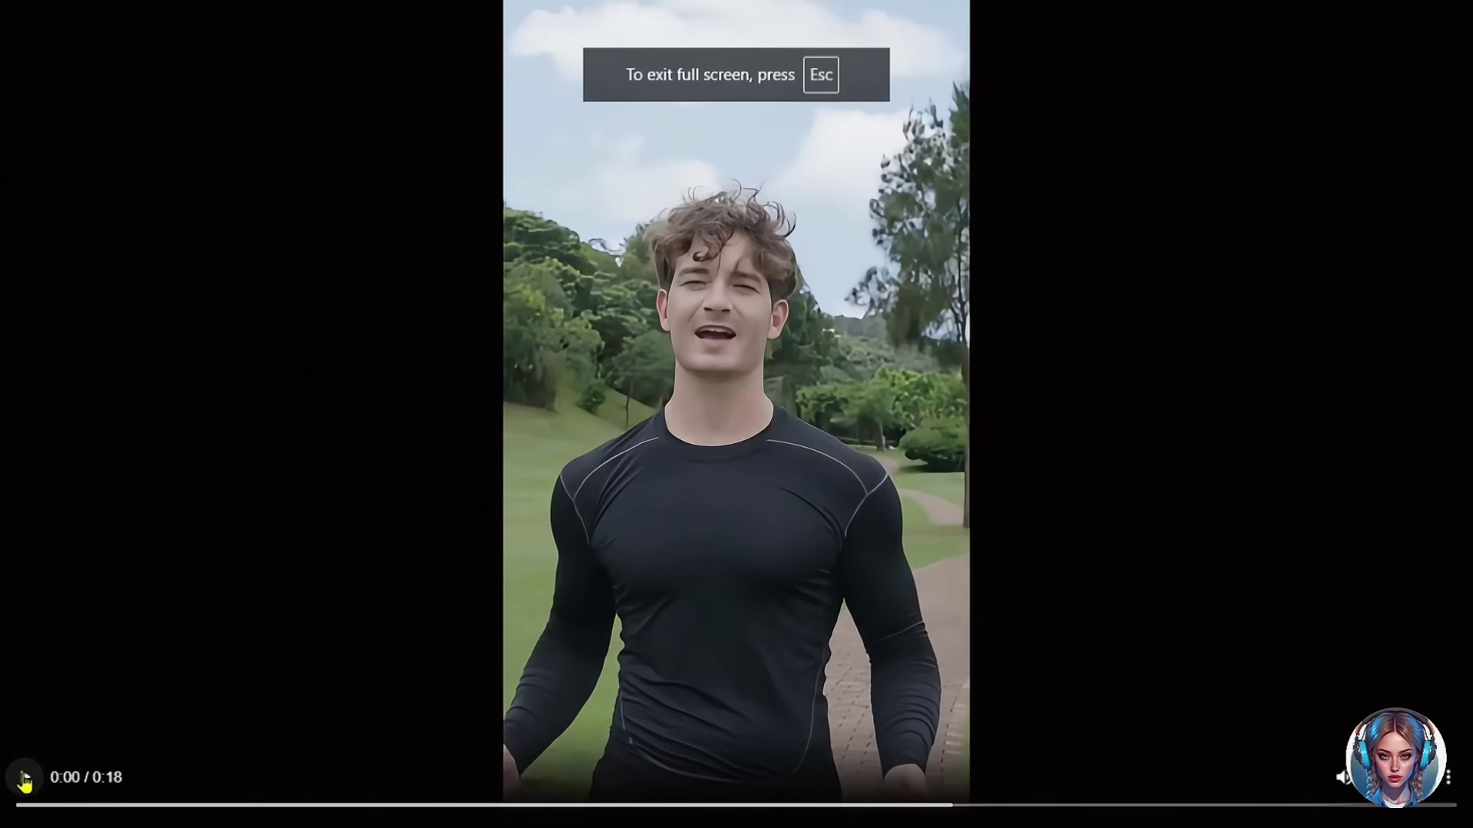
Play the rendered Productivity Planner ad full screen, then exit full screen
left_click(24, 780)
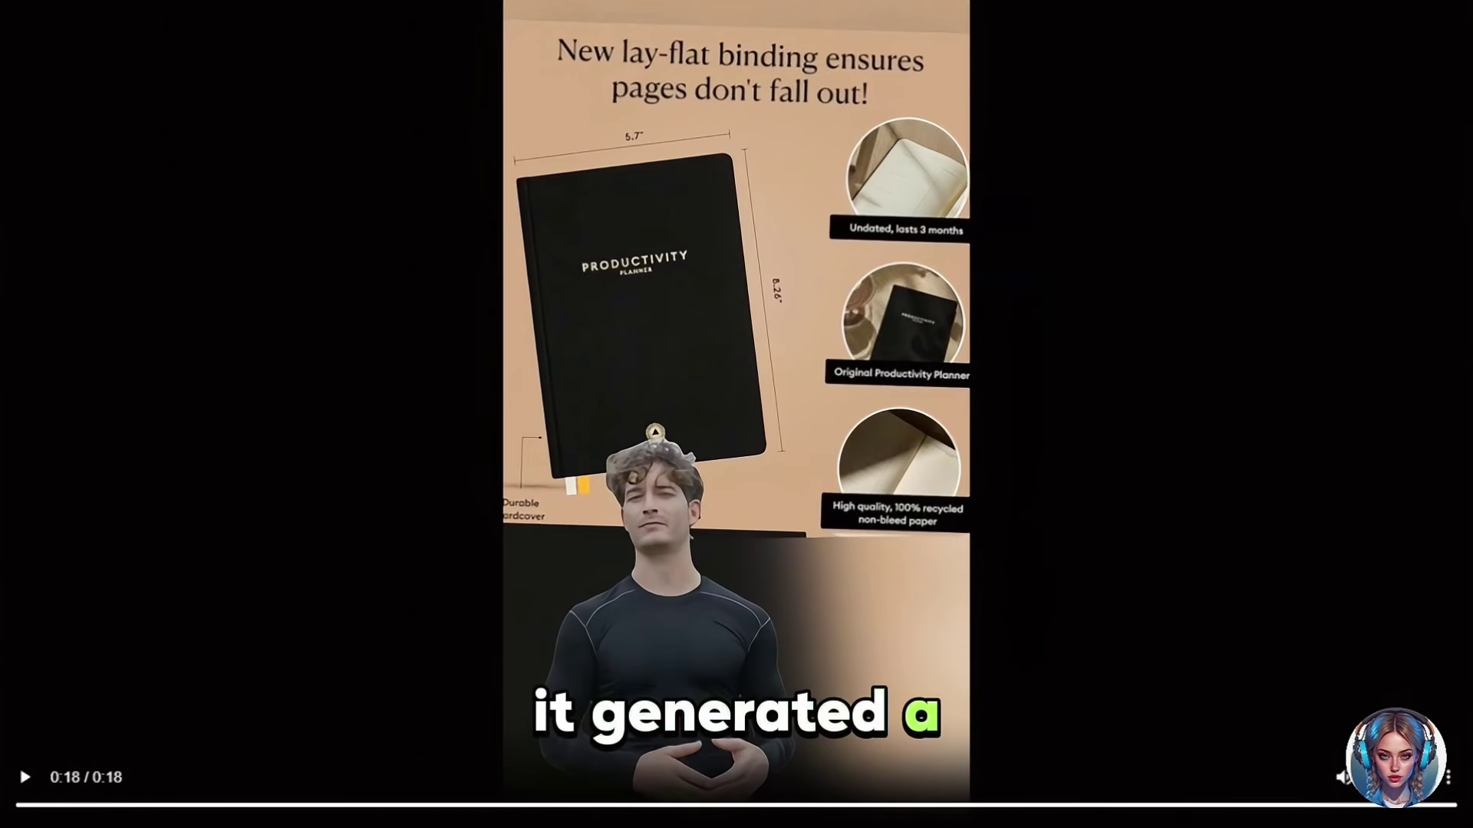
key("Escape")
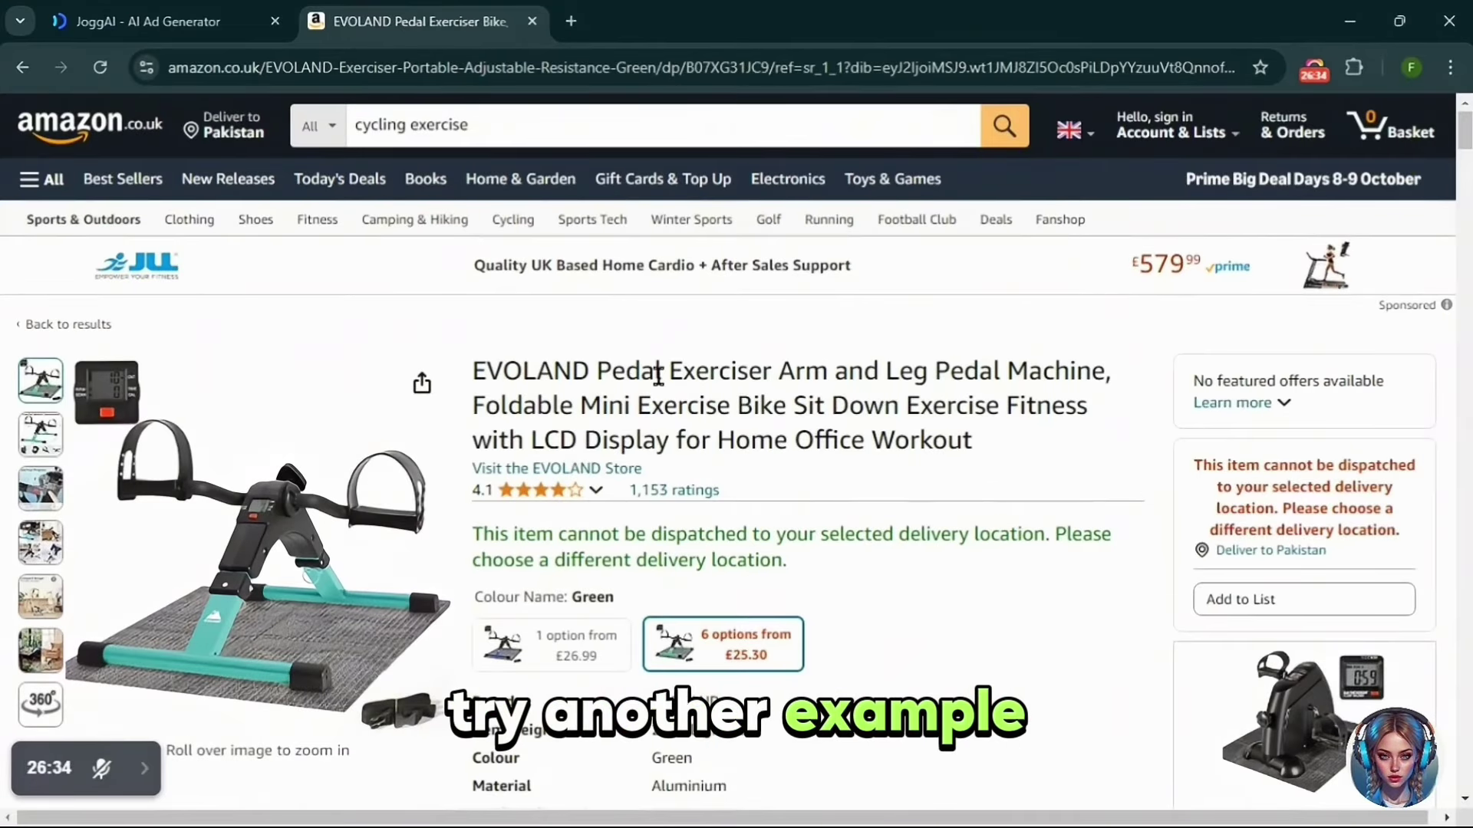
Copy the EVOLAND Pedal Exerciser's Amazon address and bring up paste options in JoggAI's URL field
left_click(1081, 444)
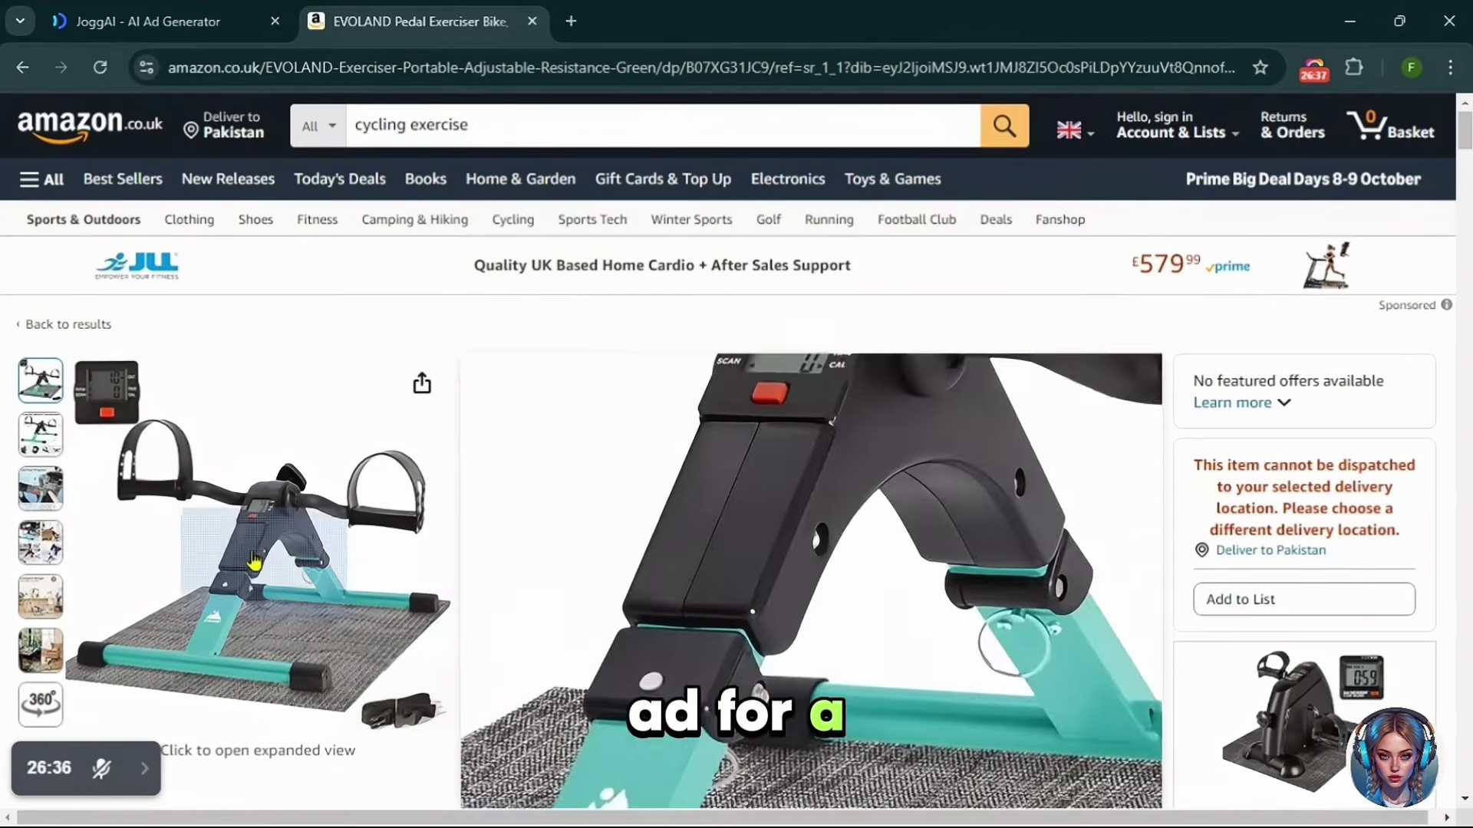
mouse_move(31, 650)
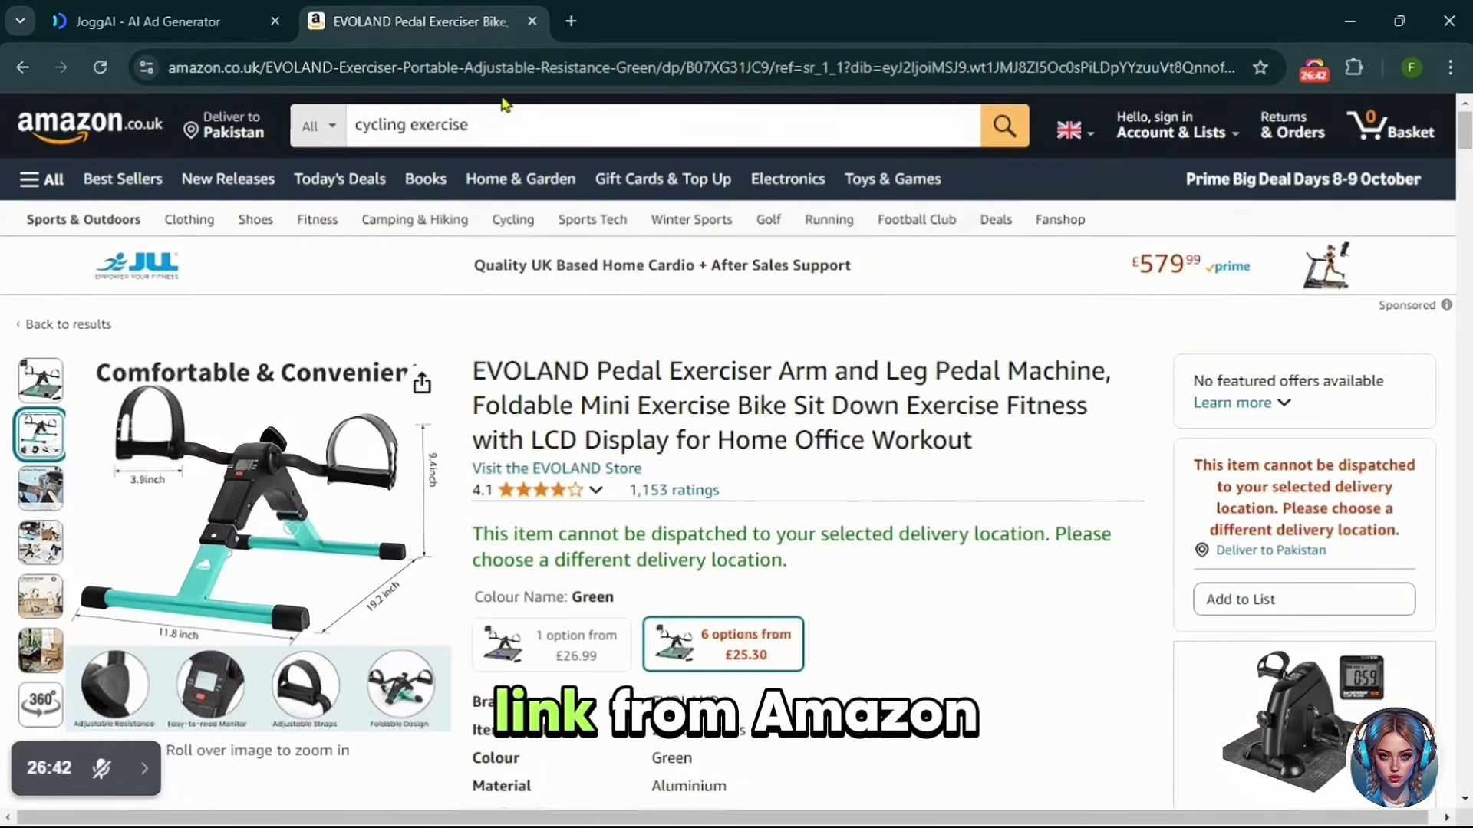
left_click(525, 67)
right_click(525, 67)
left_click(587, 274)
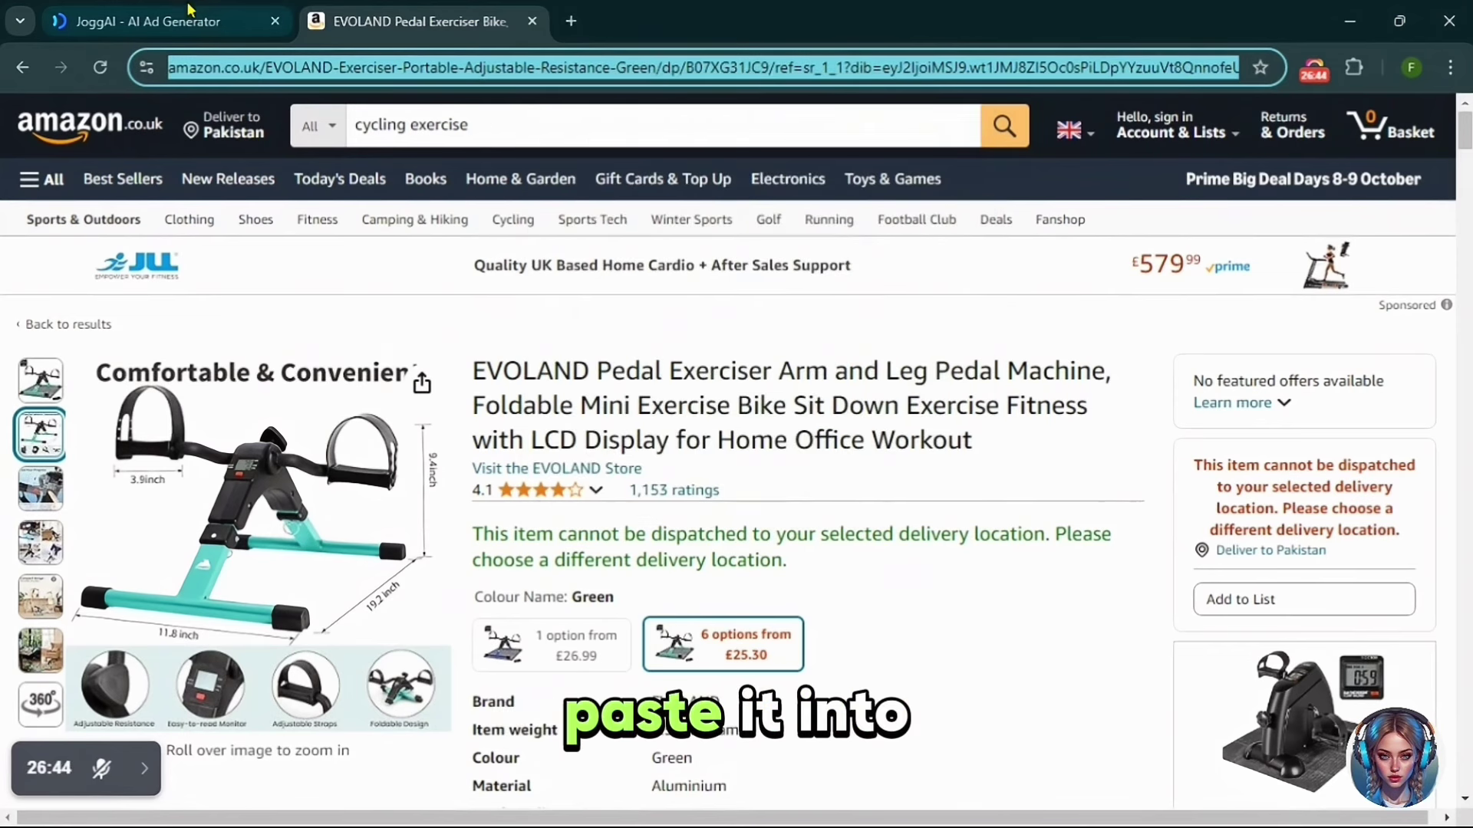
left_click(188, 11)
right_click(593, 346)
Analyze the pasted EVOLAND link, confirm materials, and set a fitness and weight-loss target audience
left_click(681, 559)
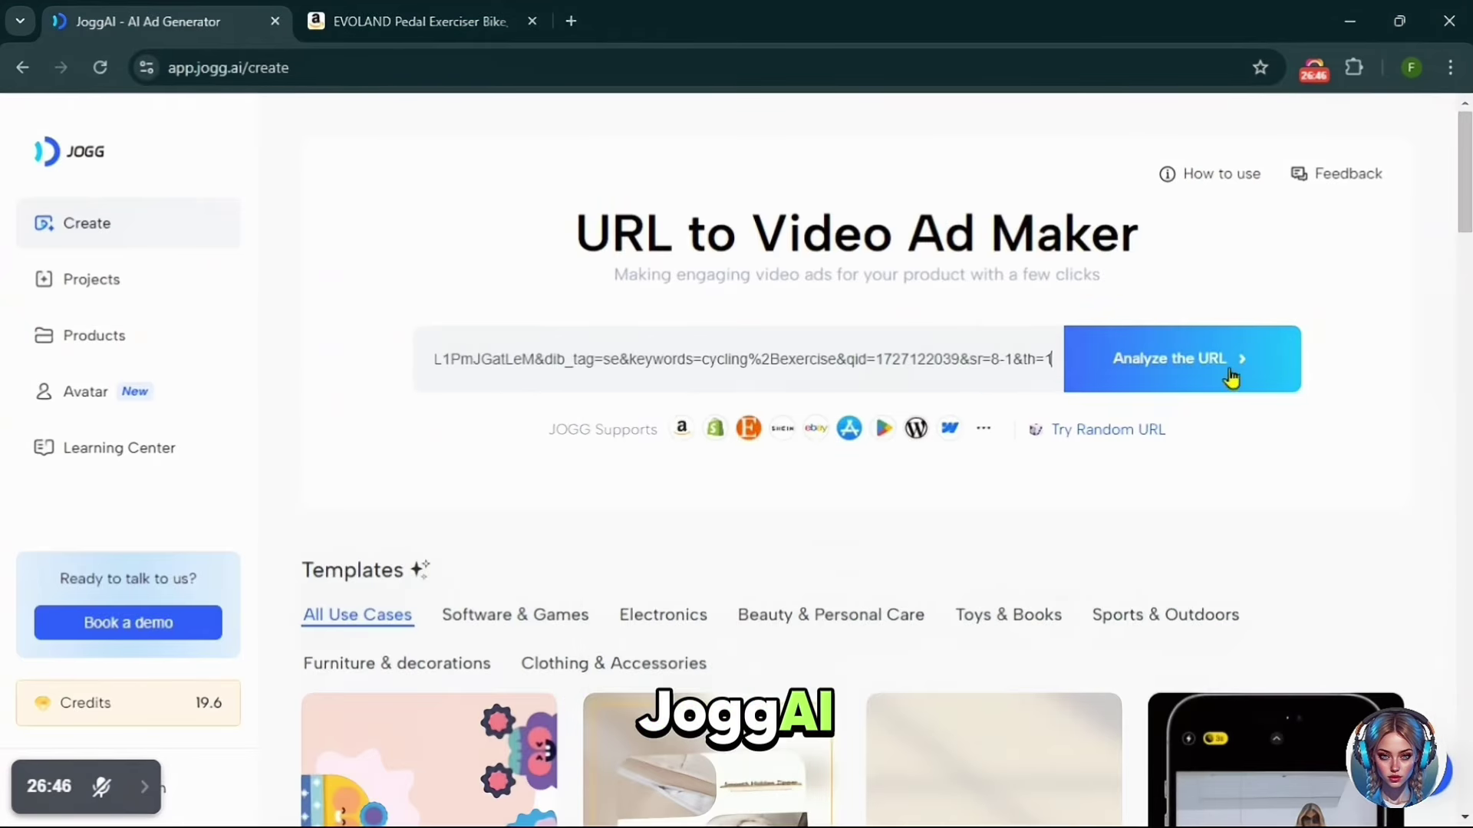
left_click(1231, 378)
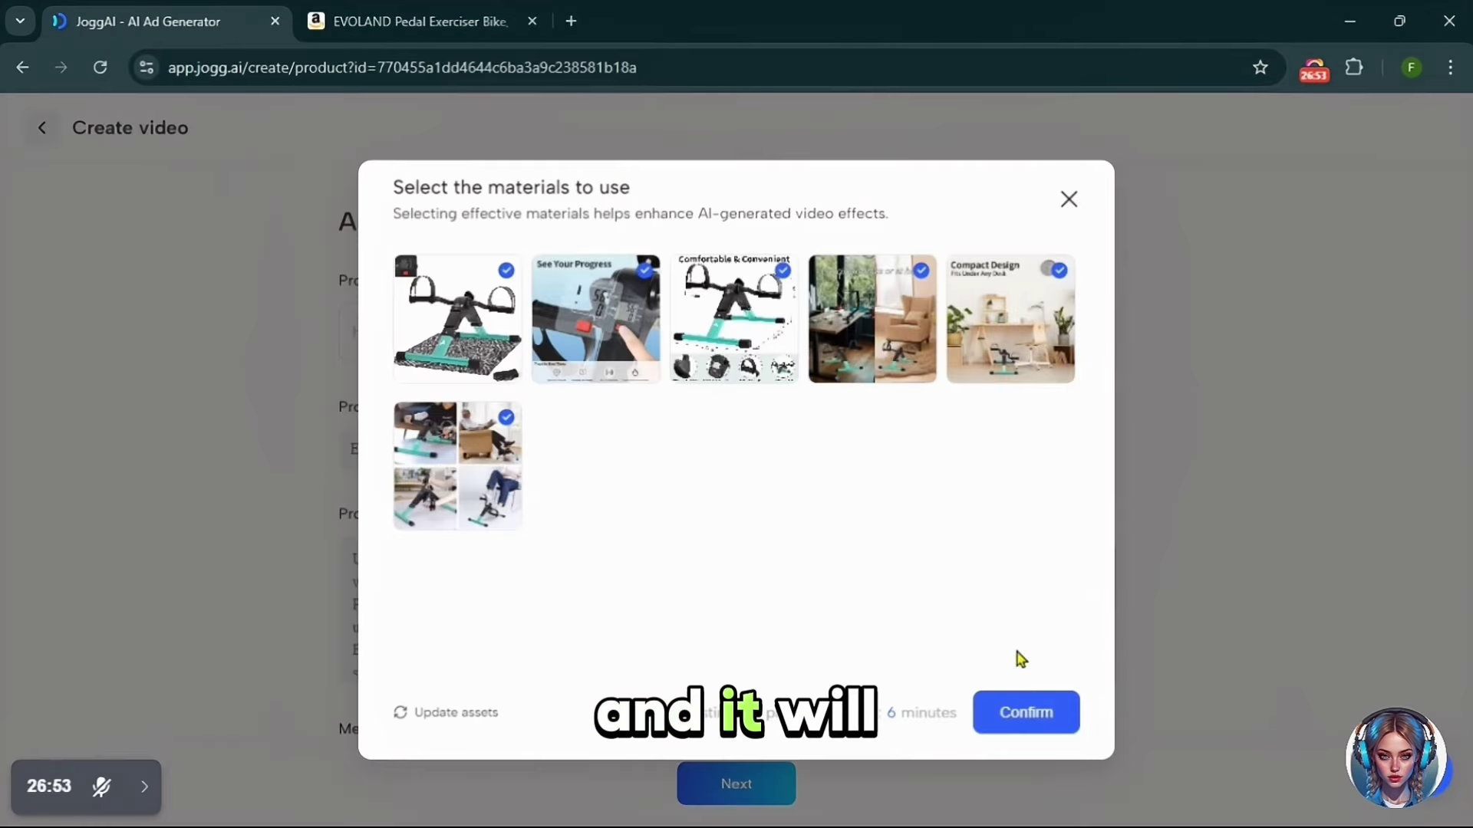
left_click(1026, 710)
scroll(1276, 576, "down", 7)
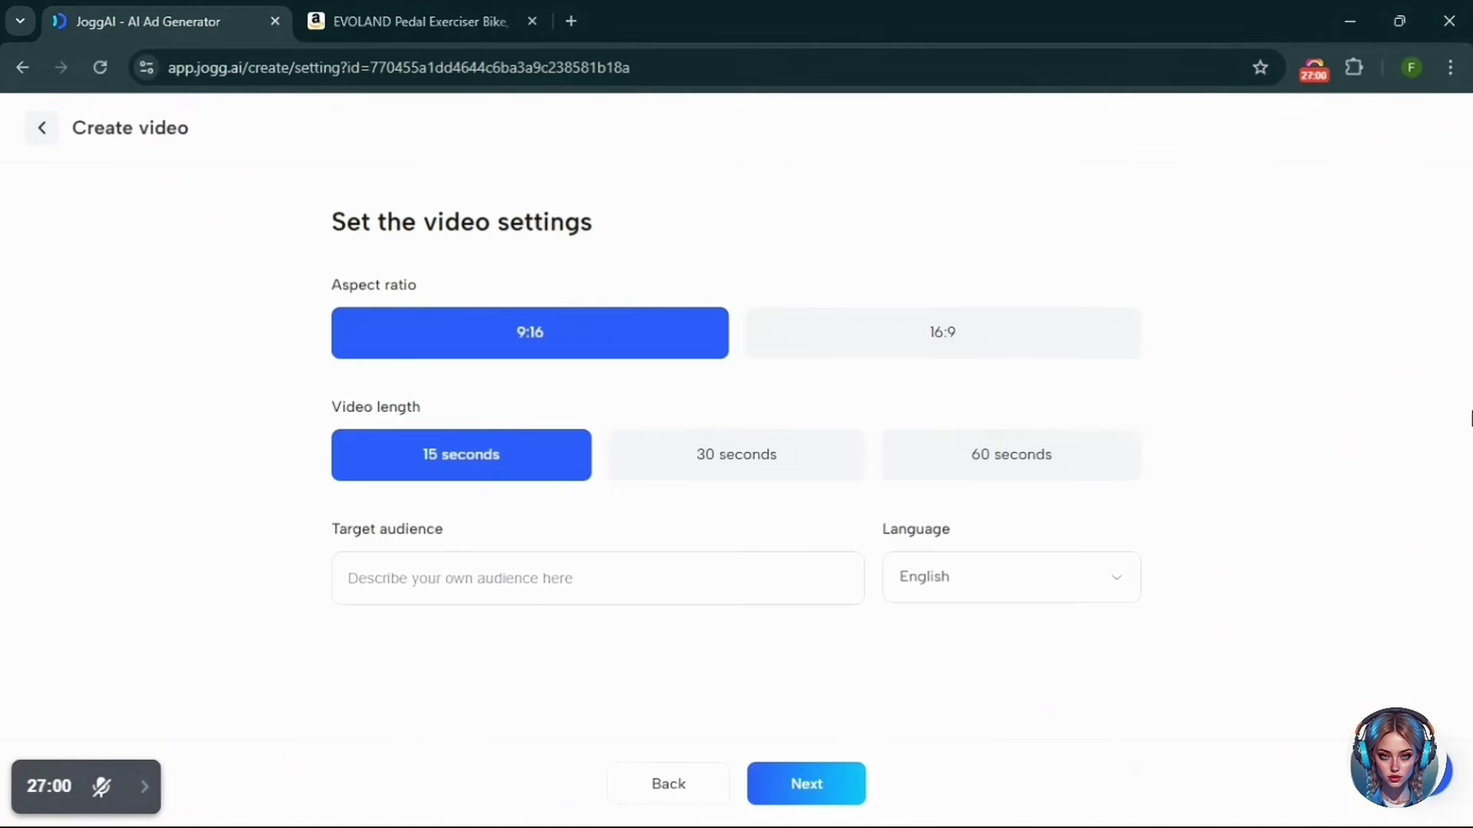
type("asts,")
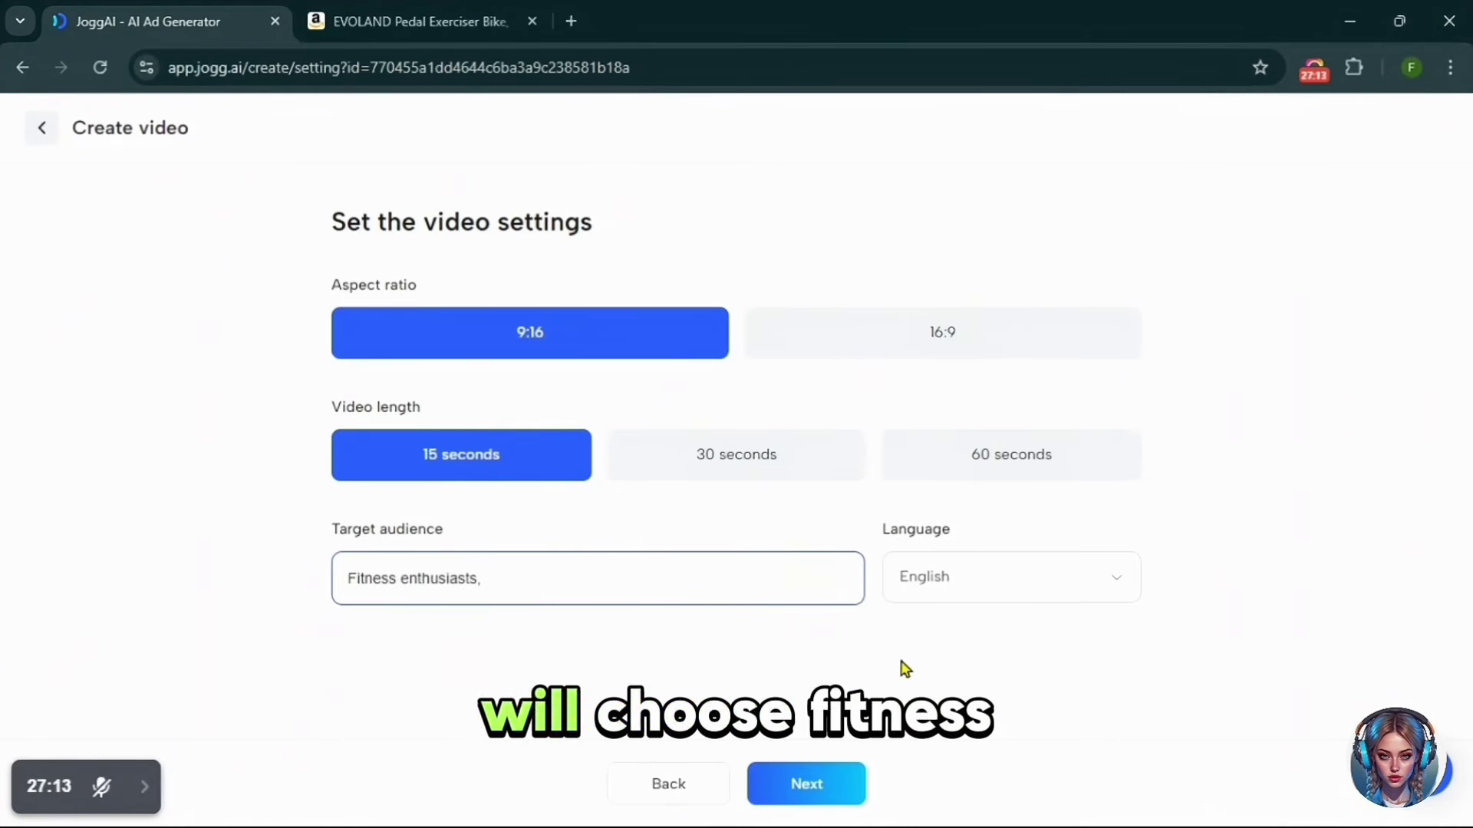
type(" fitness freaks, weight loss seeking people, exercise fitness lov")
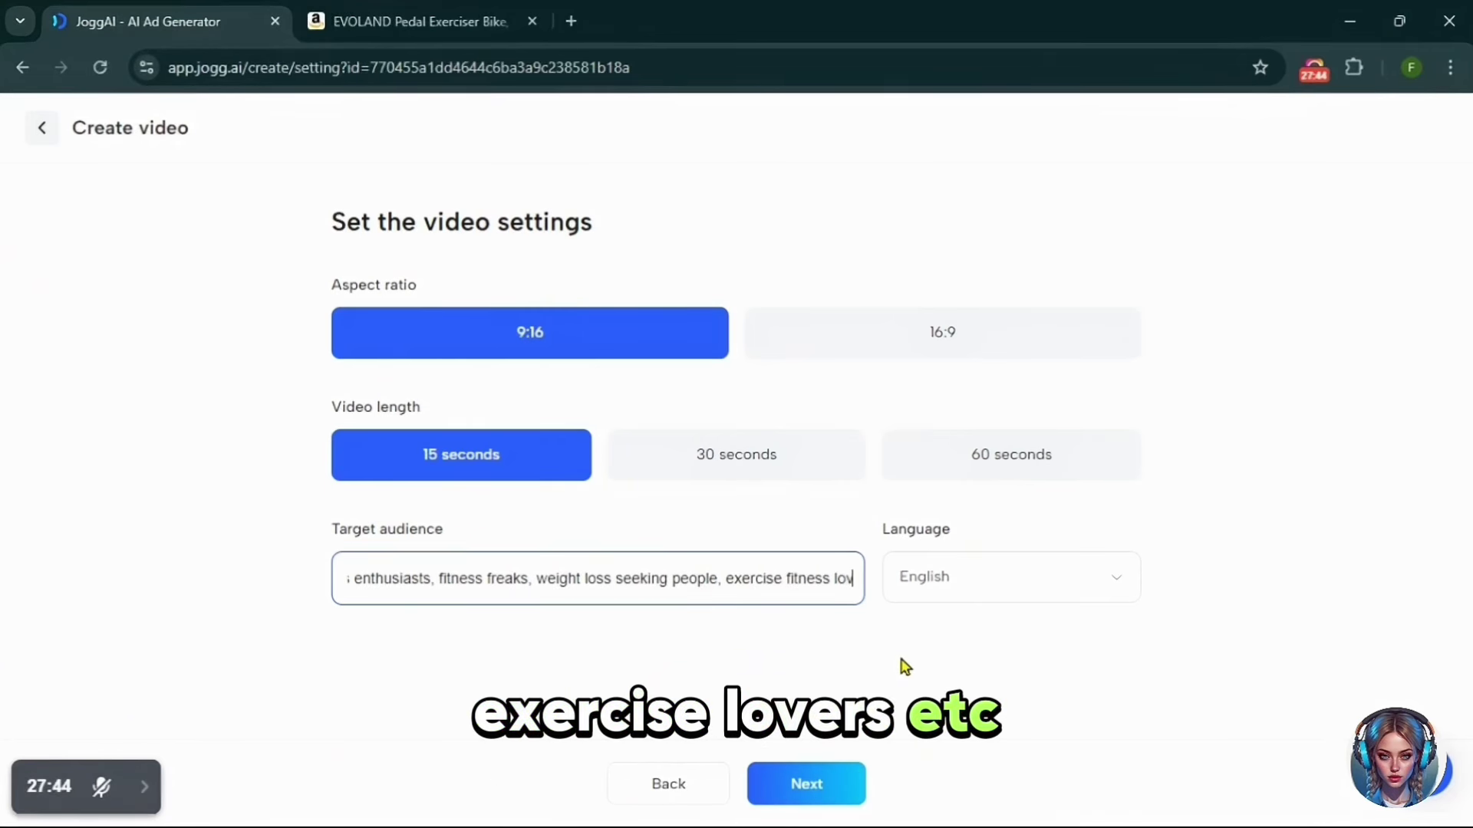
type("ers")
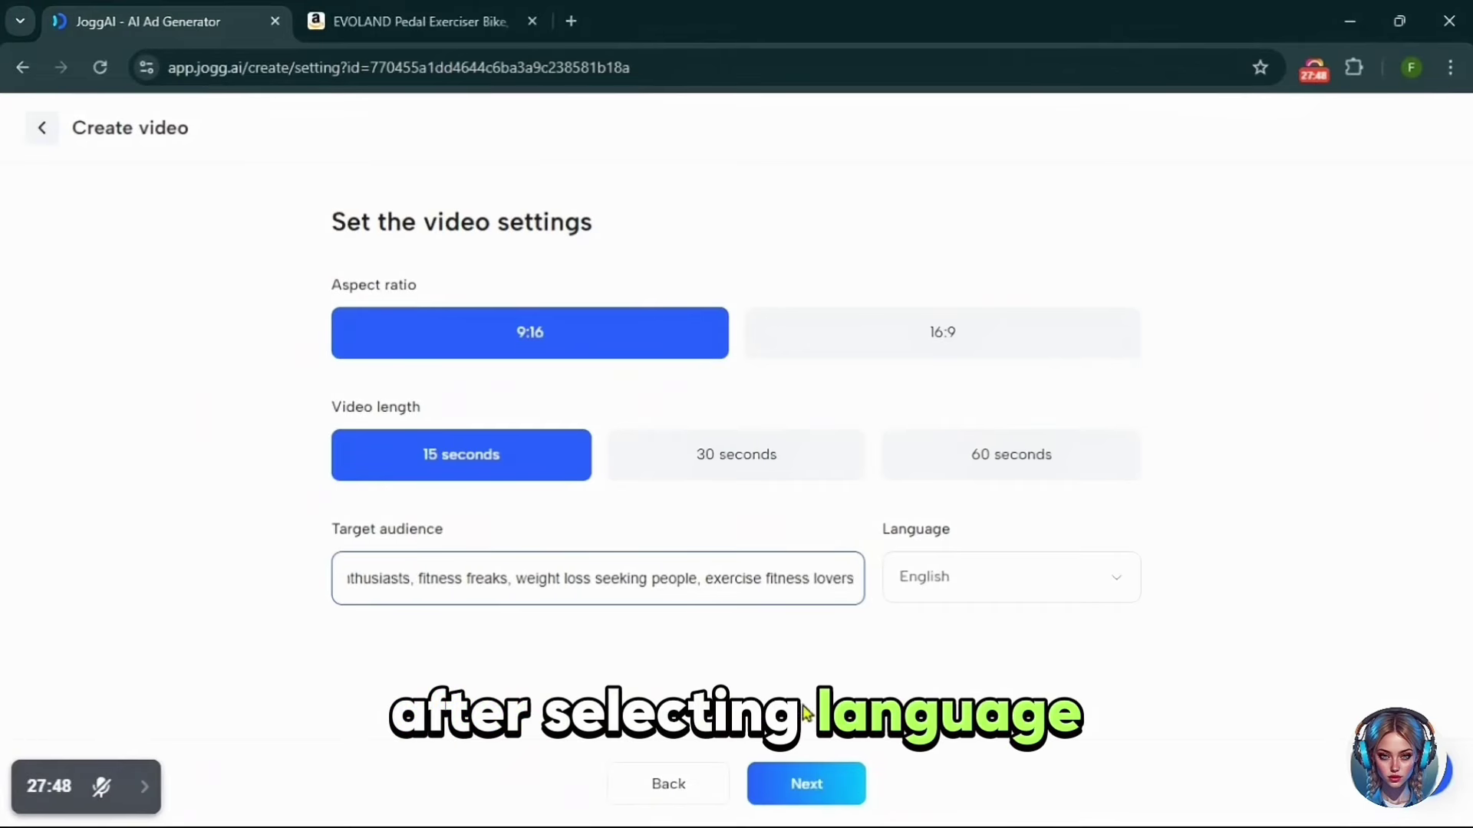
left_click(809, 782)
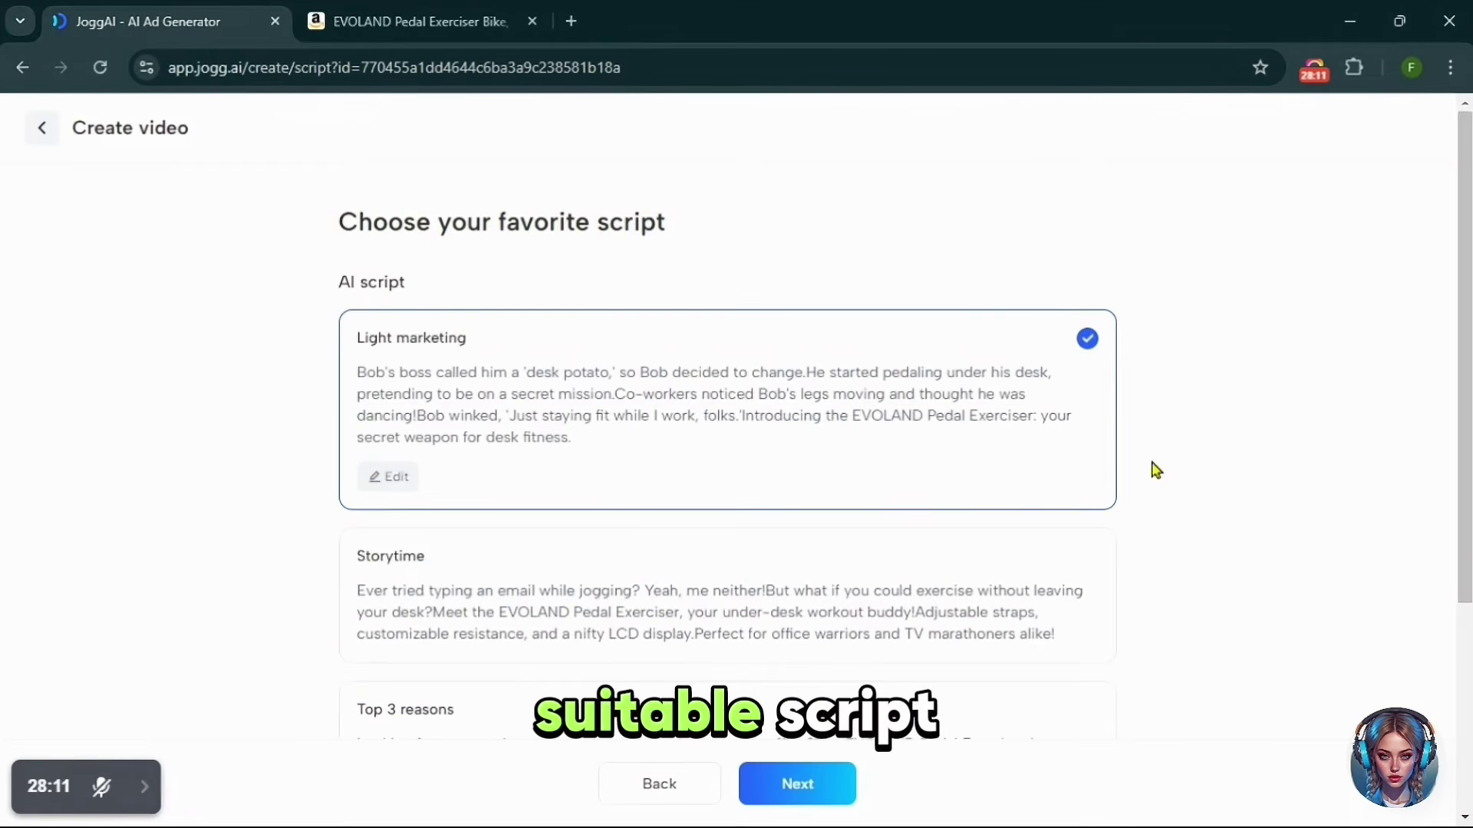
Scroll through the generated scripts, keeping Light marketing selected
scroll(1296, 428, "down", 4)
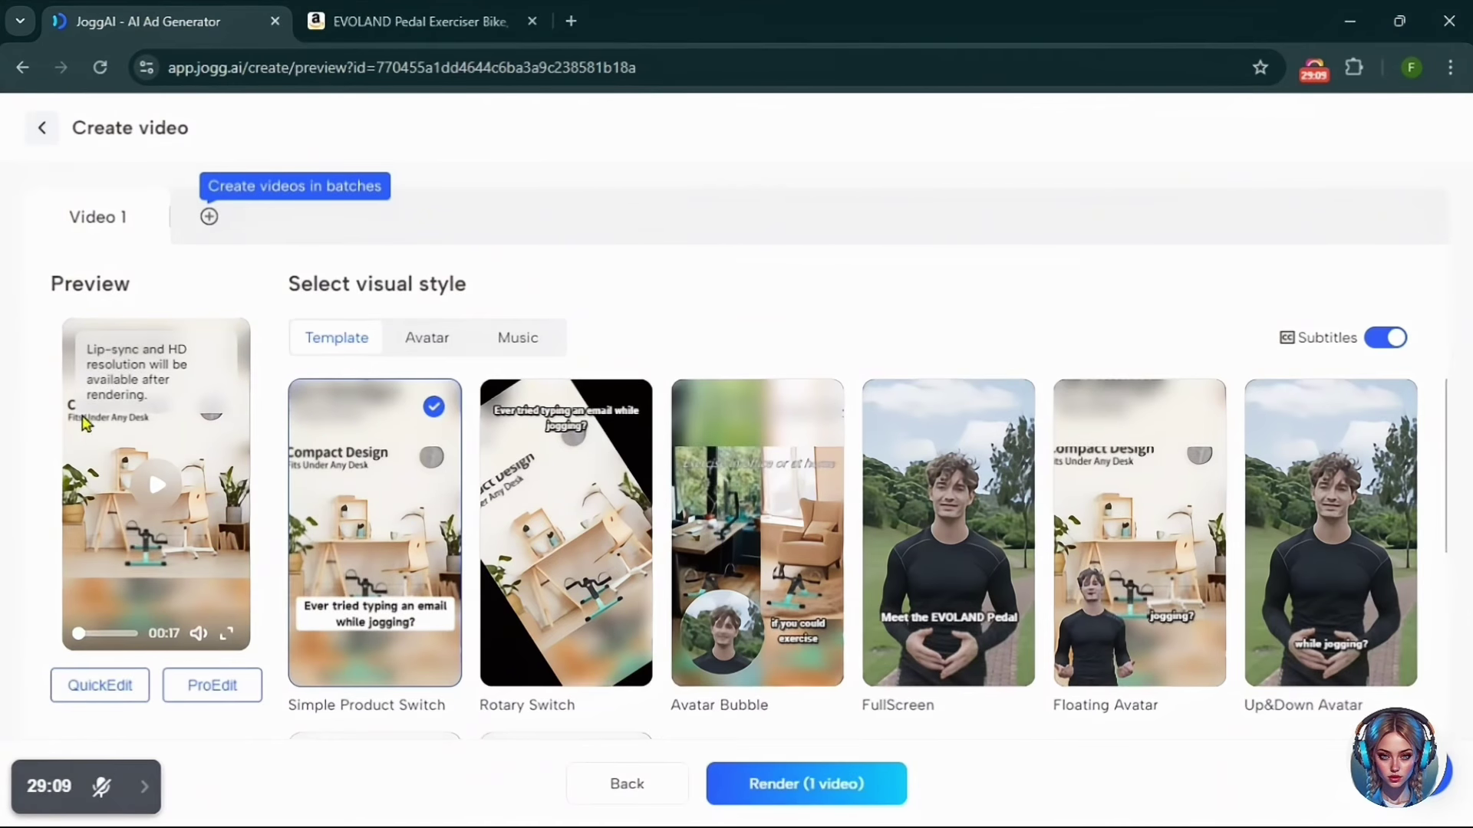
Watch the pedal exerciser draft full screen, then browse the available avatar list
left_click(229, 635)
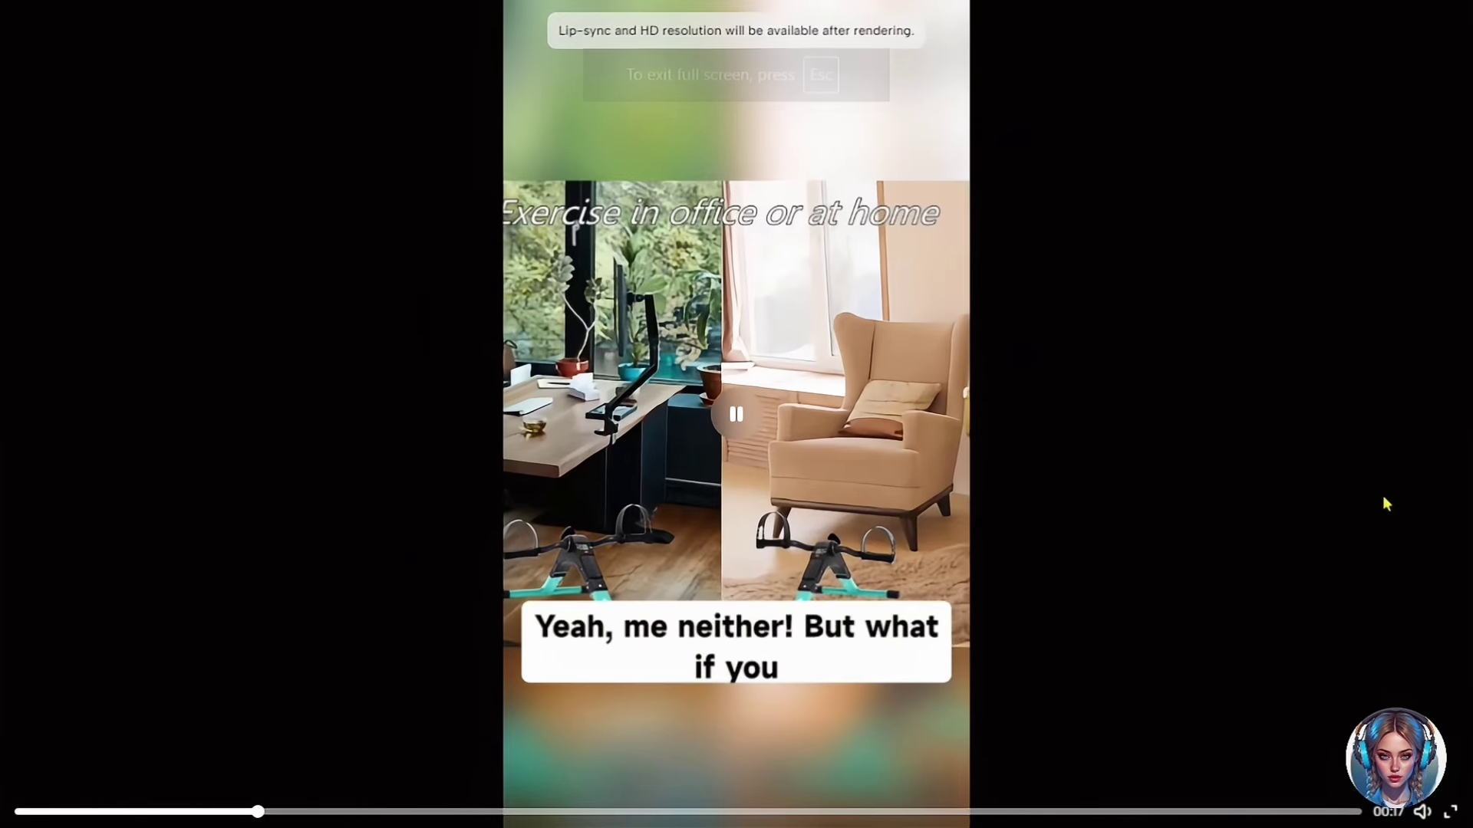
left_click(951, 491)
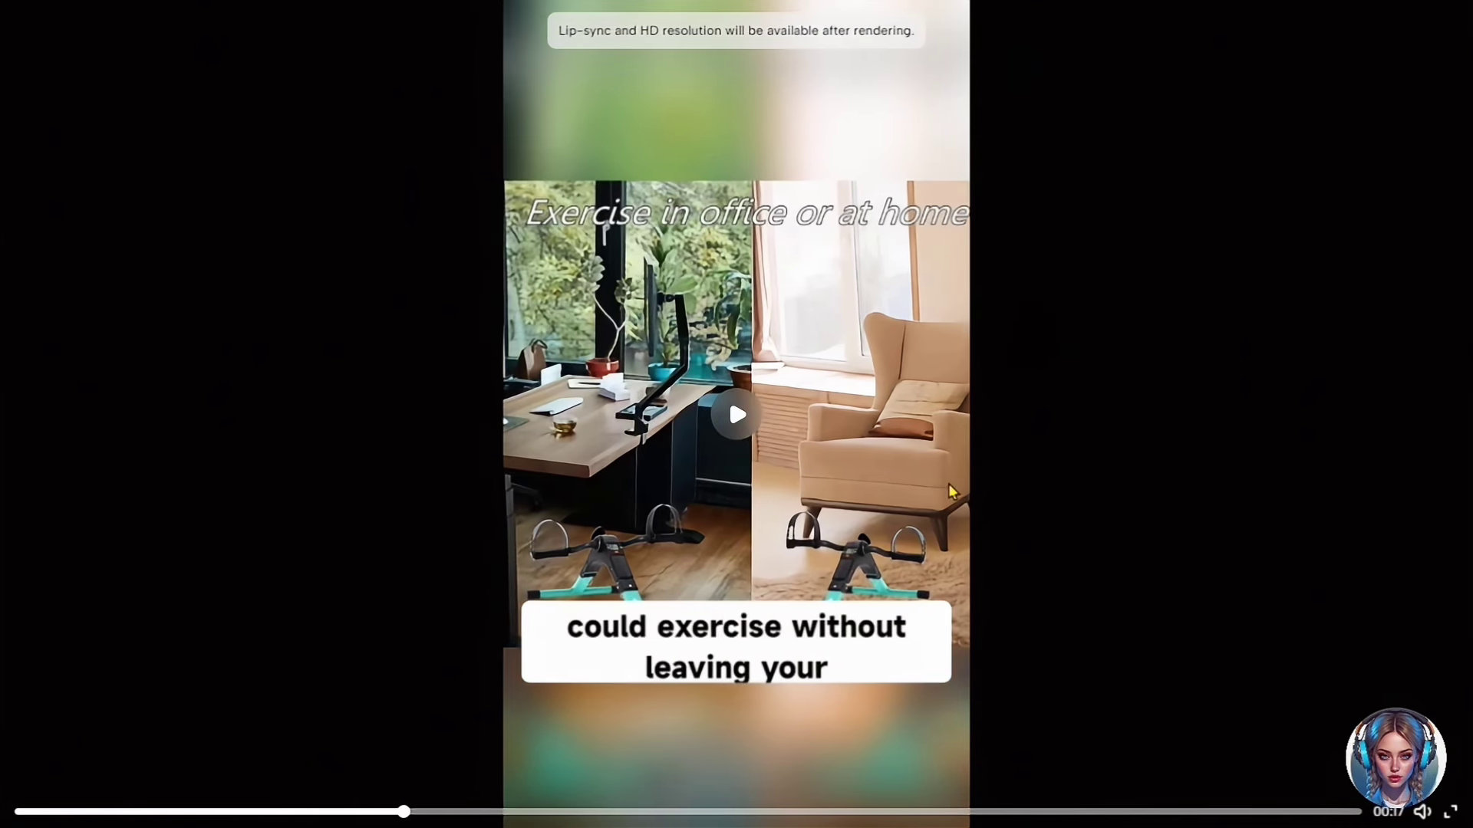
left_click(1449, 811)
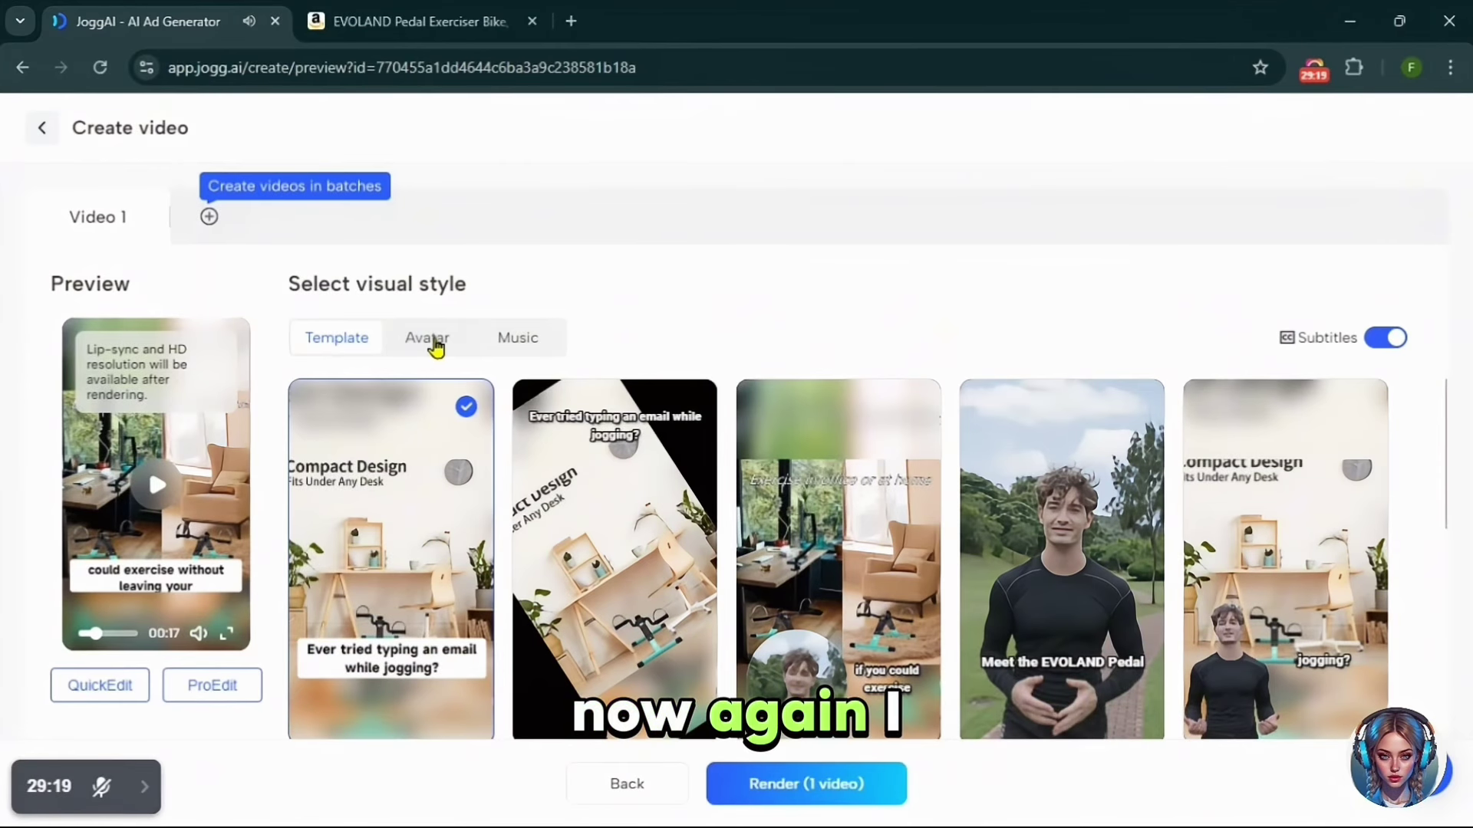
left_click(427, 339)
left_click_drag(1445, 404, 1443, 458)
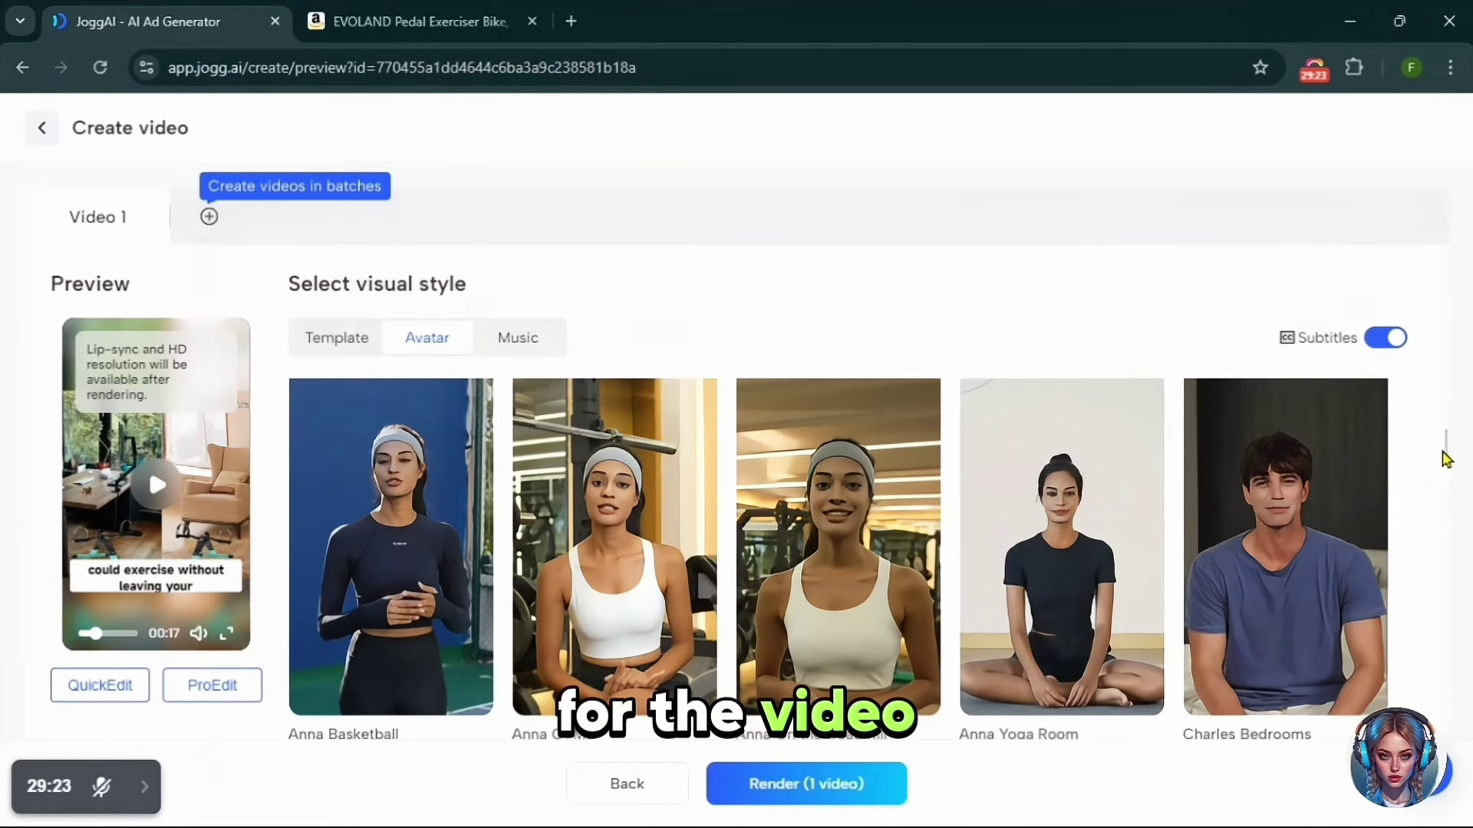
Apply the Anna On the treadmill avatar, check the music options, and launch ProEdit
scroll(1445, 458, "down", 2)
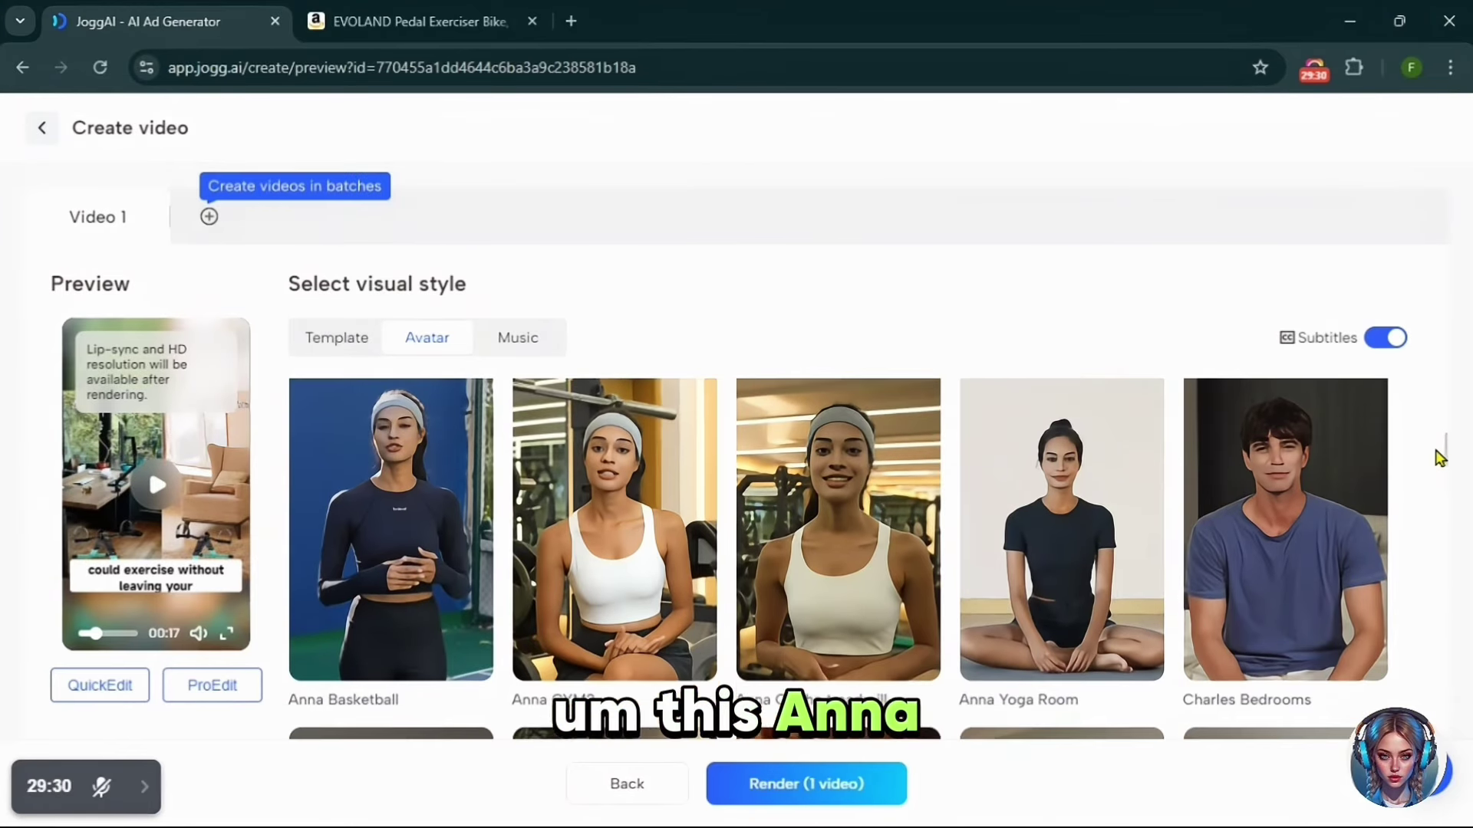
left_click(876, 490)
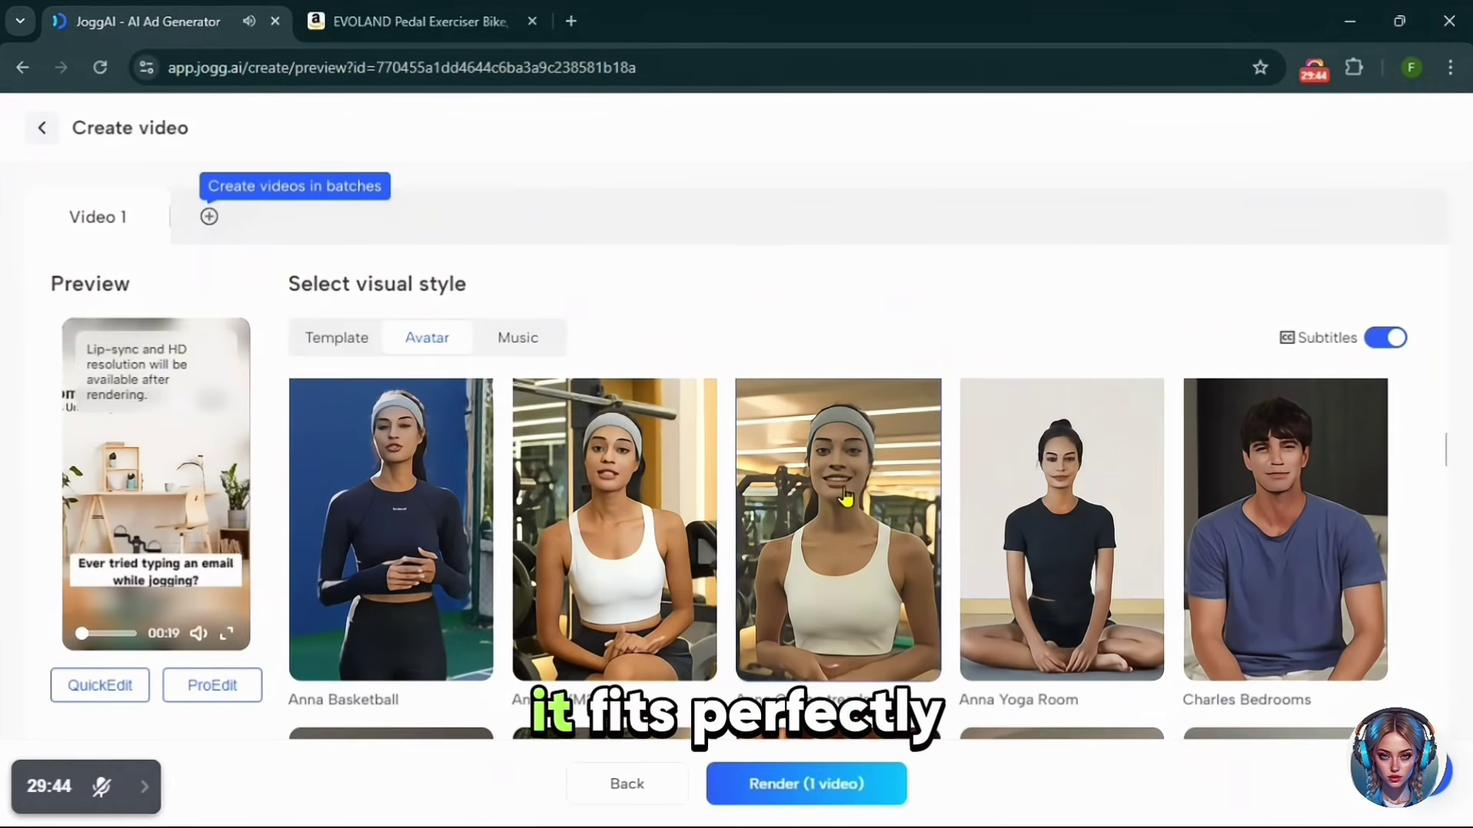
left_click(842, 499)
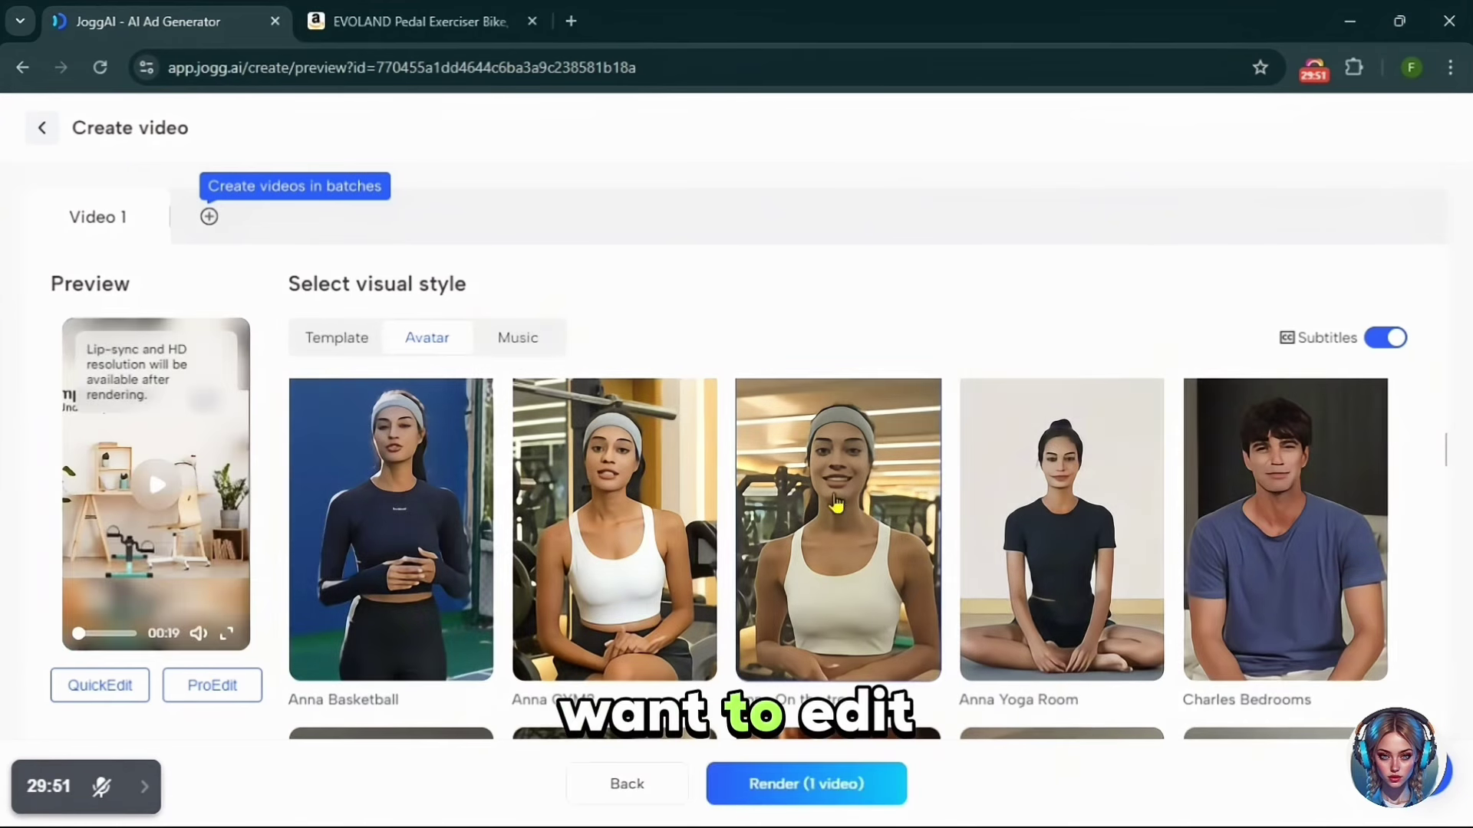
left_click(513, 345)
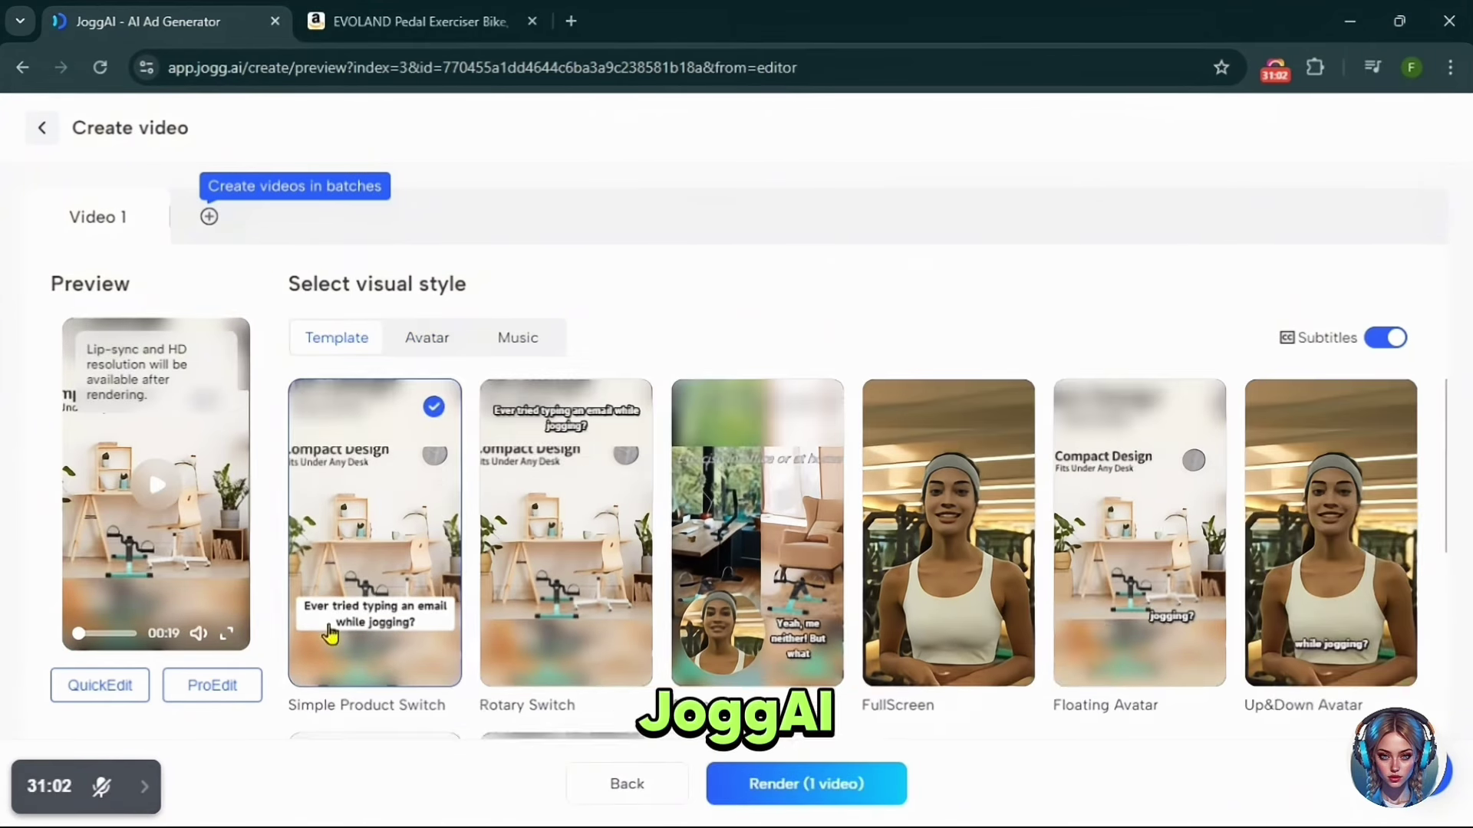
left_click(227, 690)
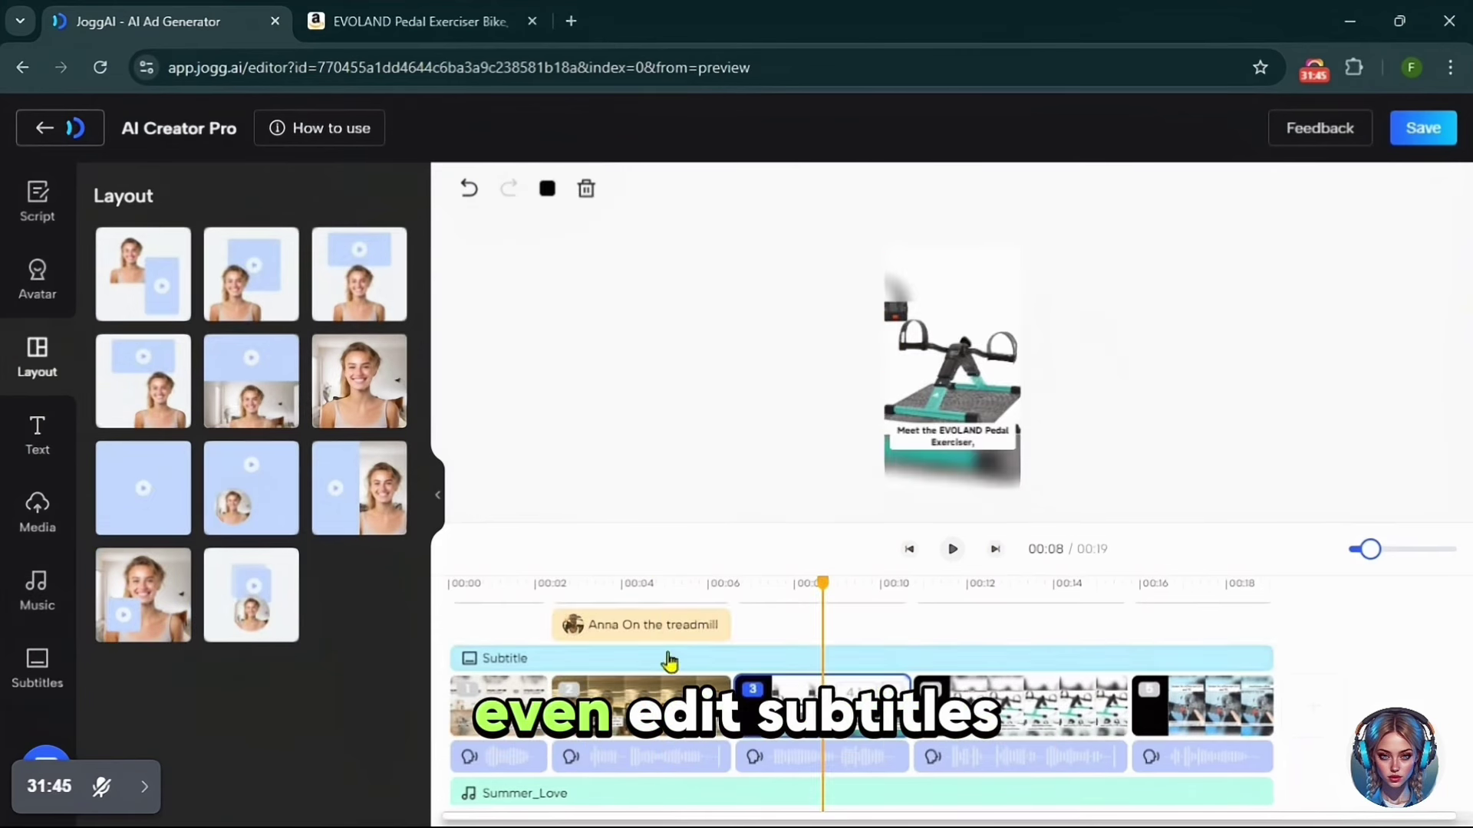
Pick the avatar-plus-product layout, reposition the product image, then undo and redo that move
left_click(361, 500)
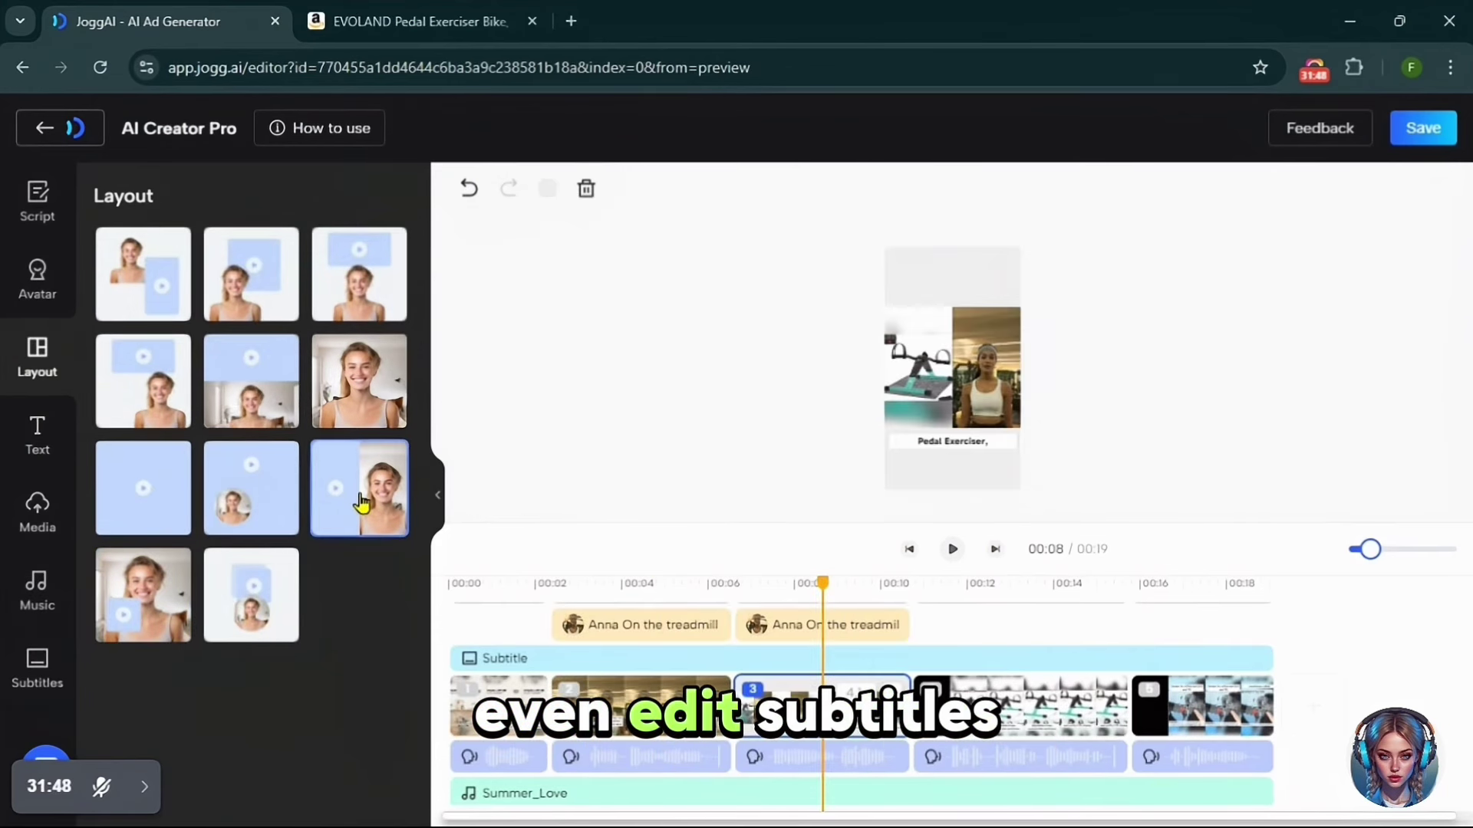
left_click(345, 388)
left_click(251, 285)
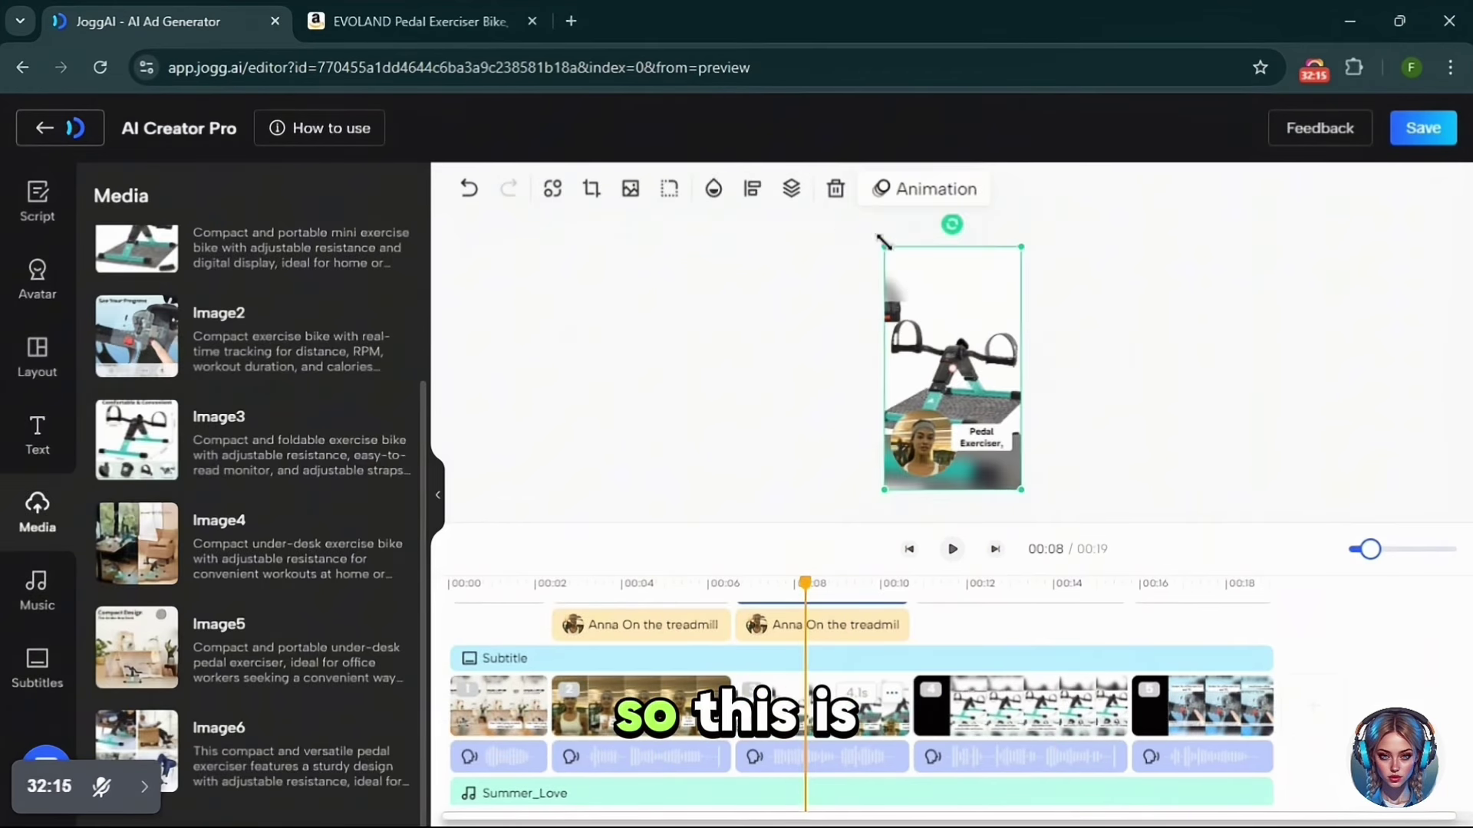
left_click_drag(951, 368, 1017, 363)
left_click(470, 187)
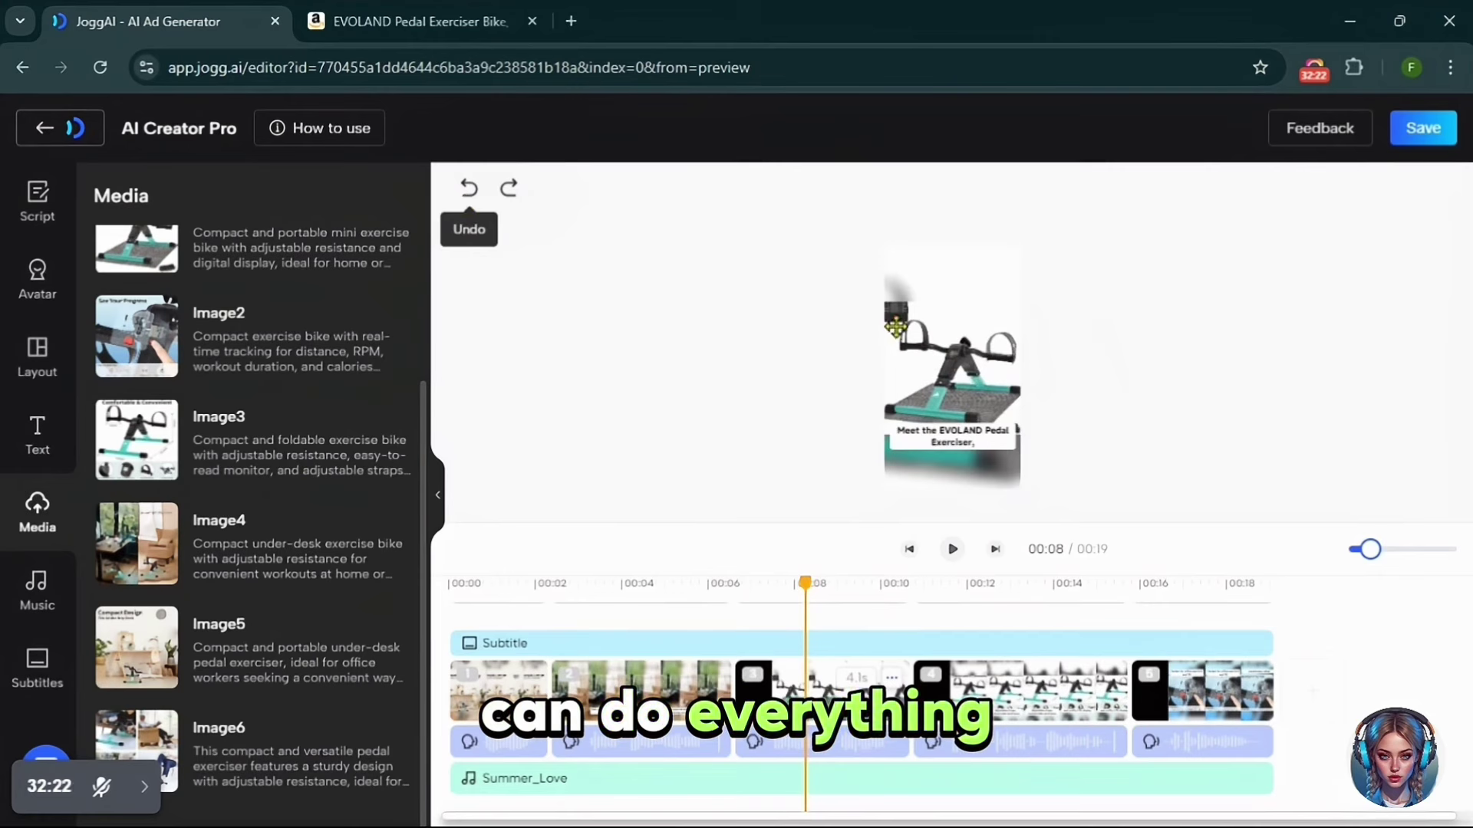
left_click(509, 187)
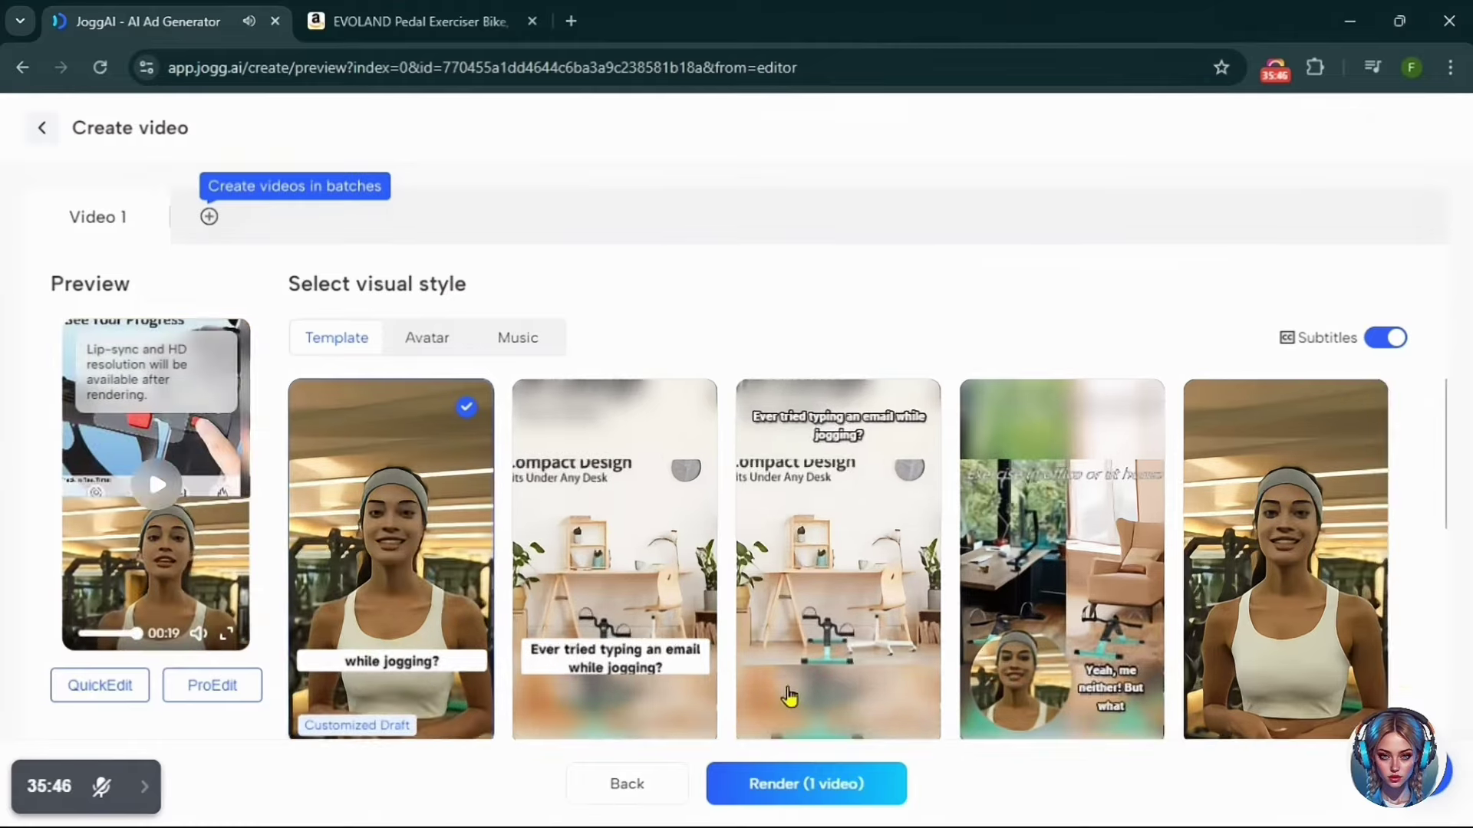
Render the EVOLAND ad as one video and play the 18-second result full screen
left_click(805, 783)
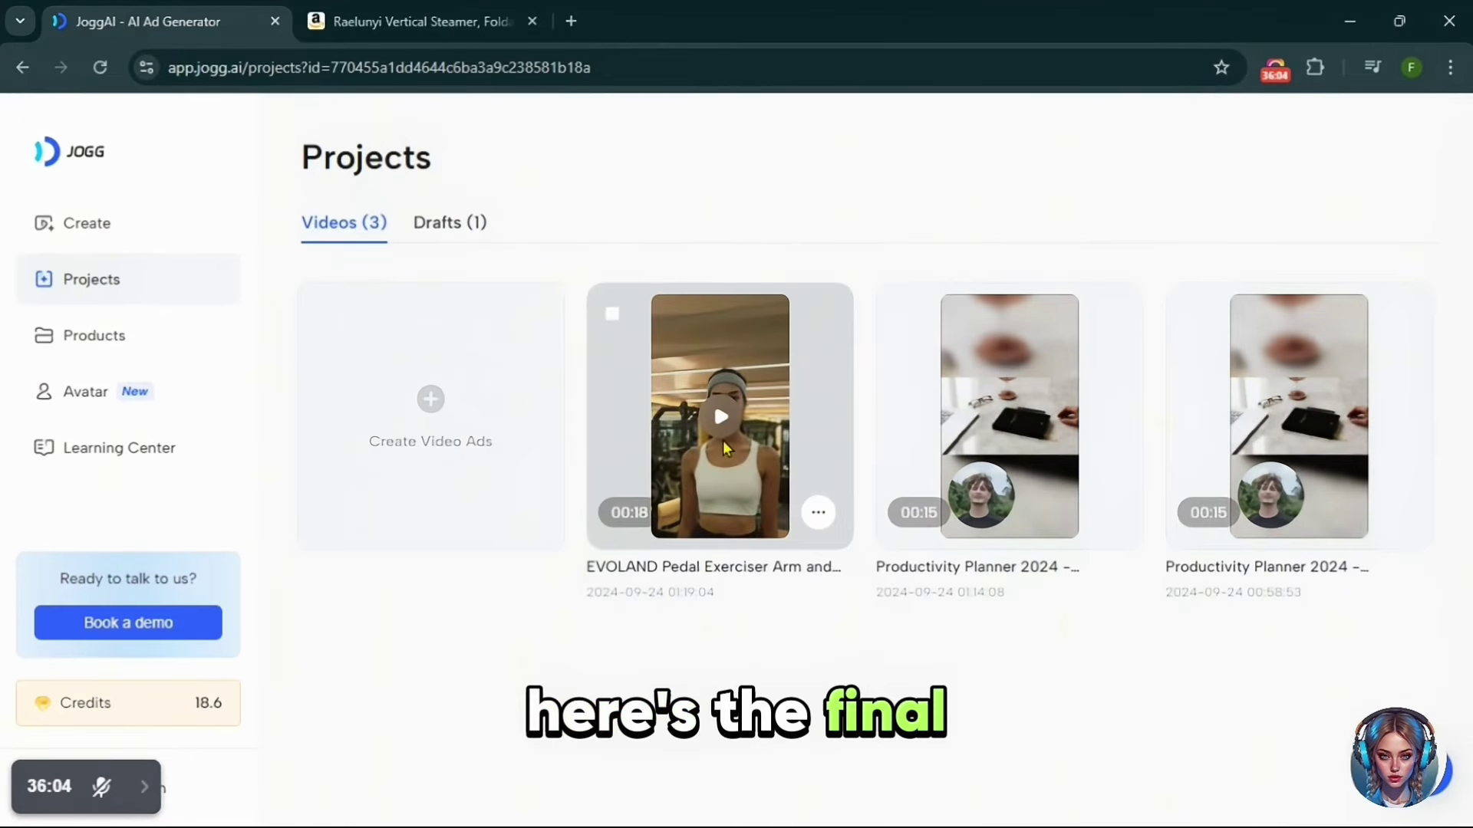
left_click(723, 440)
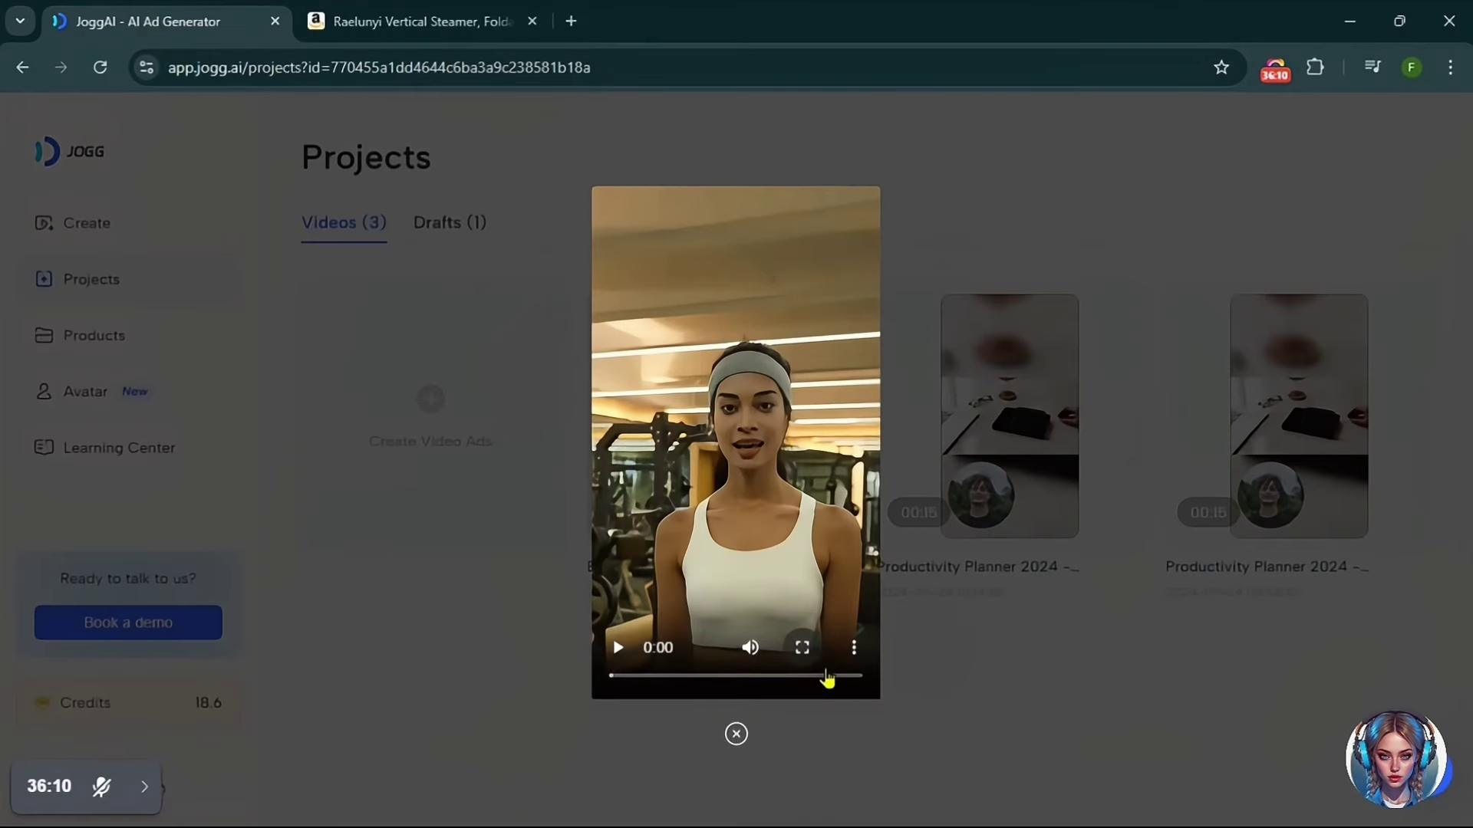
left_click(802, 648)
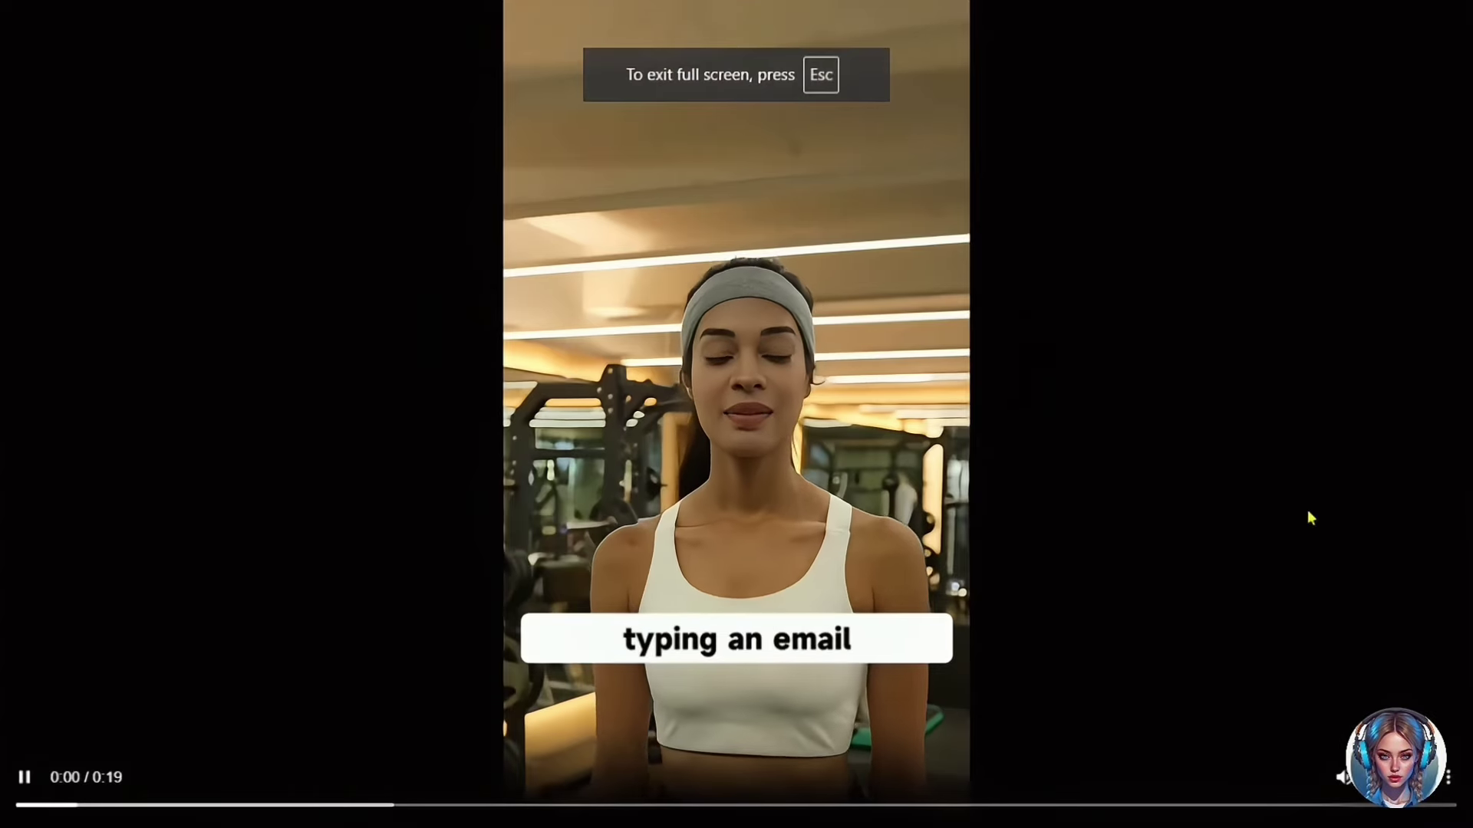